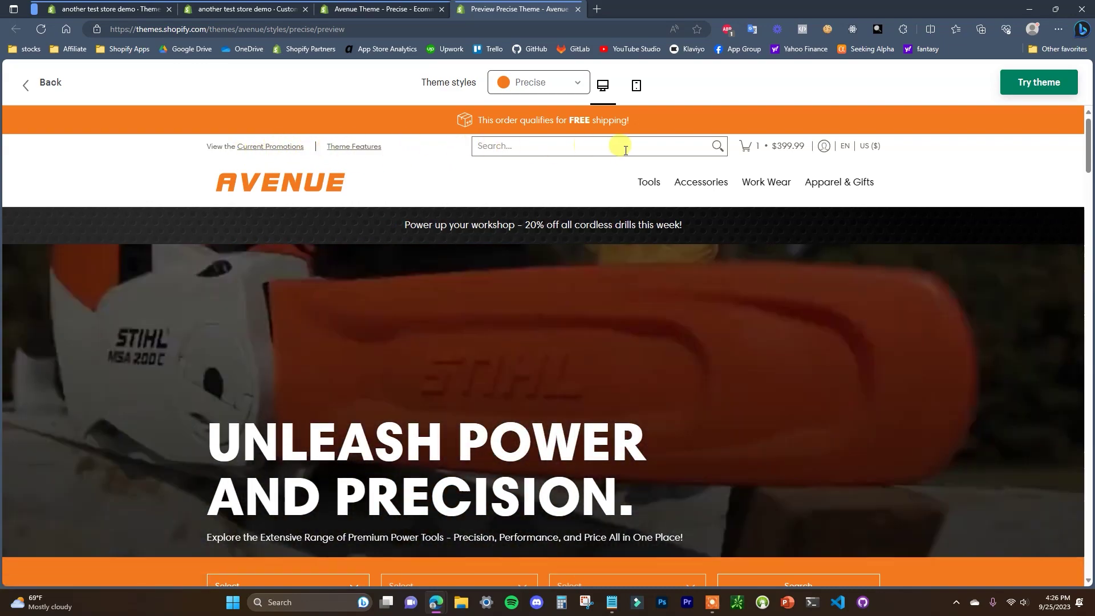
Check the language and currency selectors in the demo store's header
{"action": "mouse_move", "coordinate": [839, 165]}
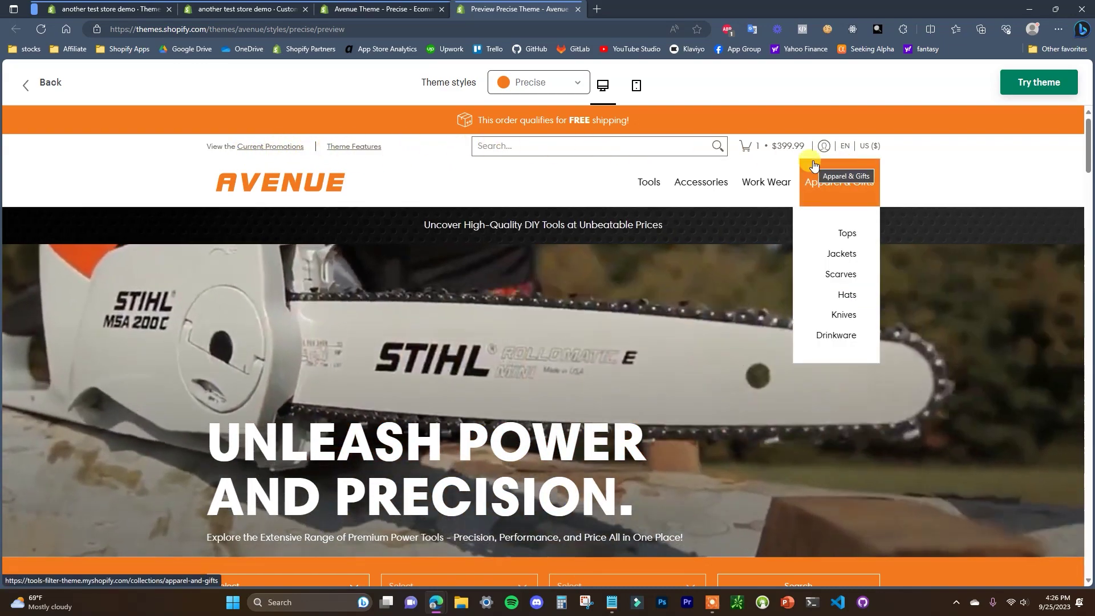
{"action": "left_click", "coordinate": [846, 148]}
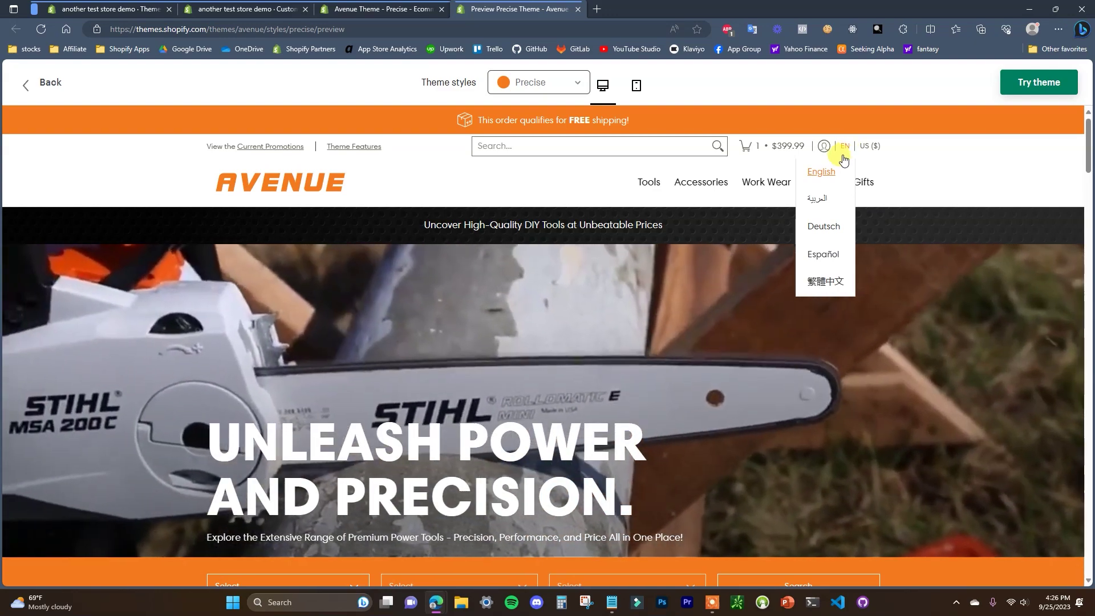
{"action": "left_click", "coordinate": [866, 150]}
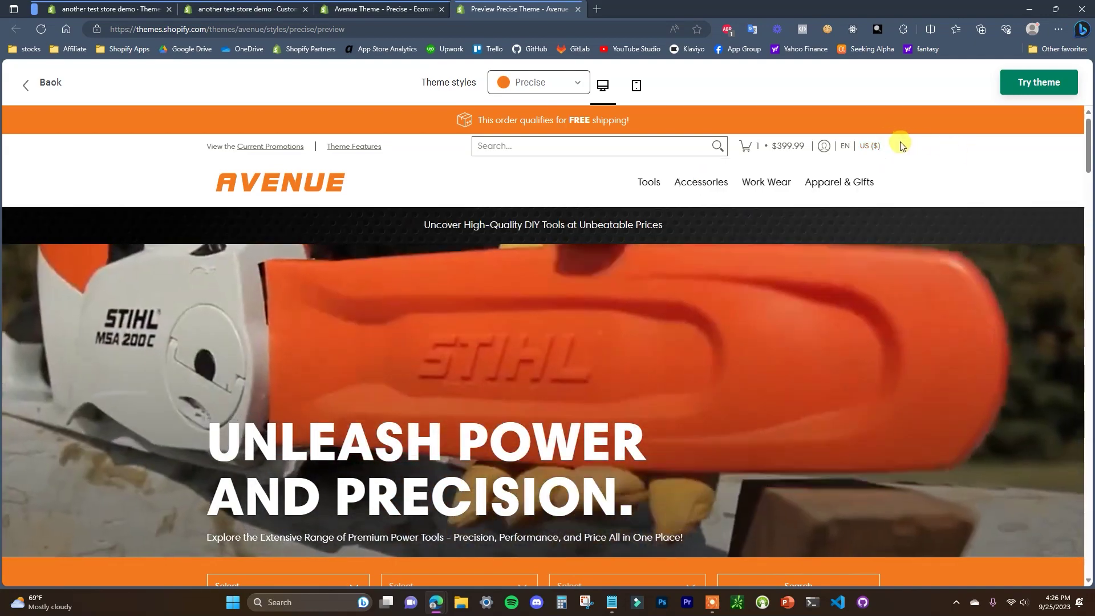
{"action": "mouse_move", "coordinate": [863, 149]}
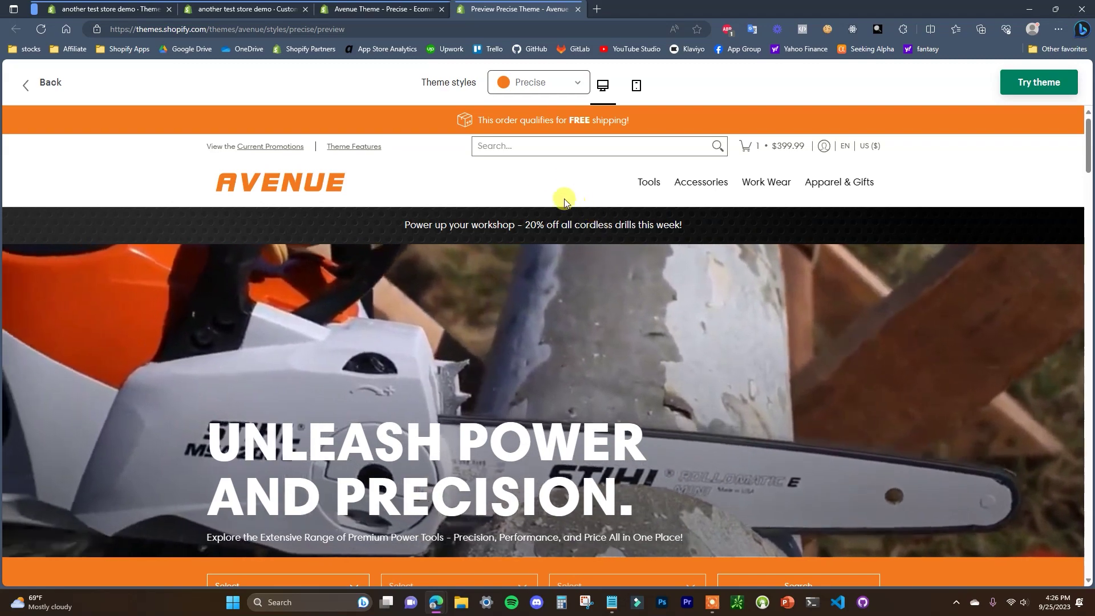
Search the demo store for "chainsaw"
{"action": "left_click", "coordinate": [559, 146]}
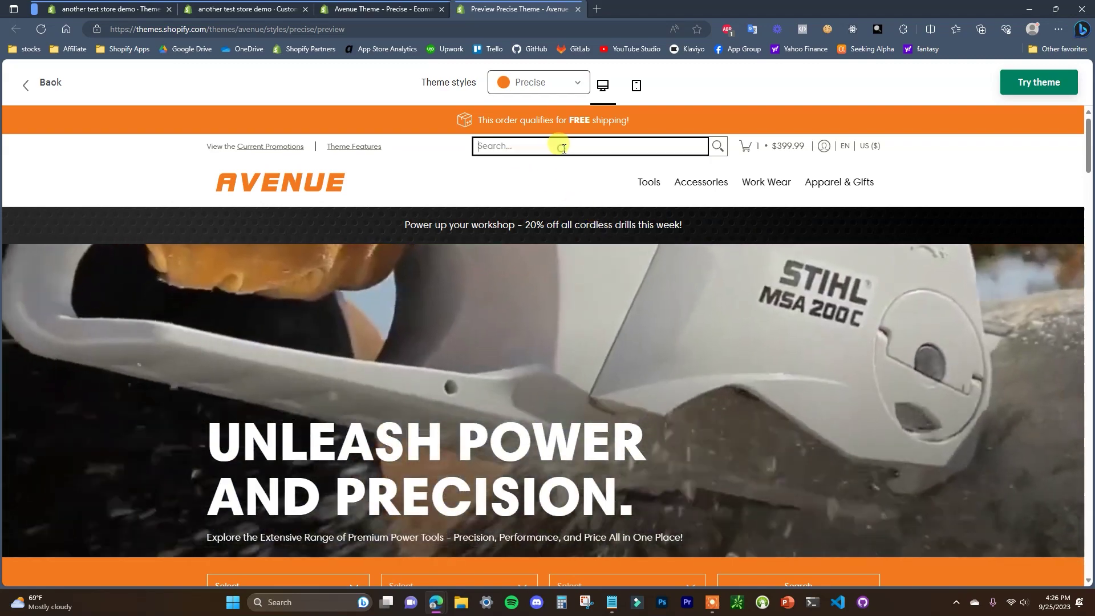
{"action": "type", "text": "chai"}
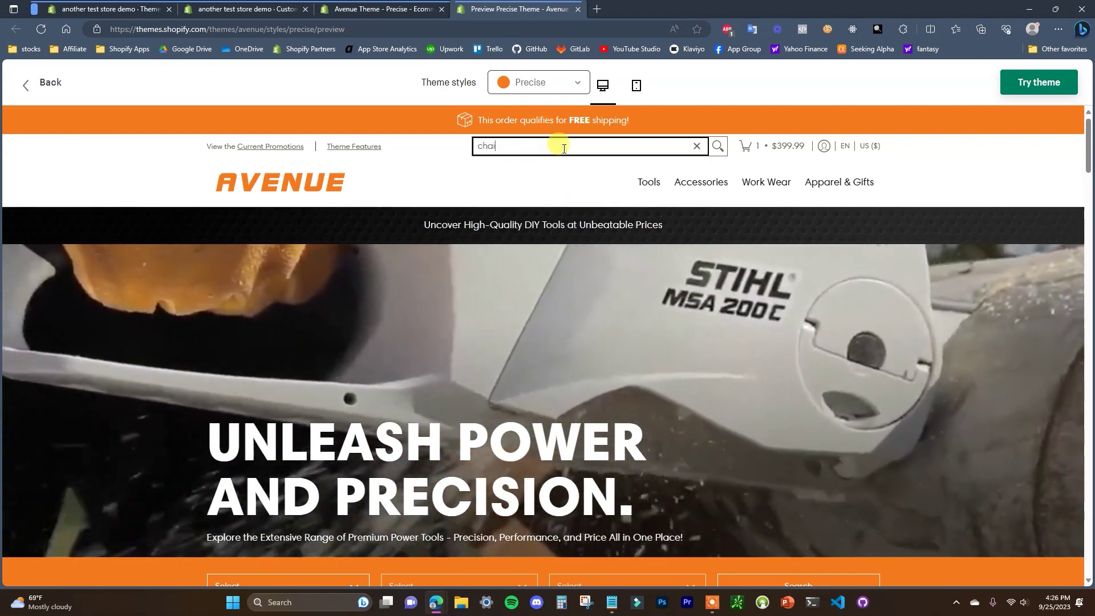
{"action": "type", "text": "nsaw"}
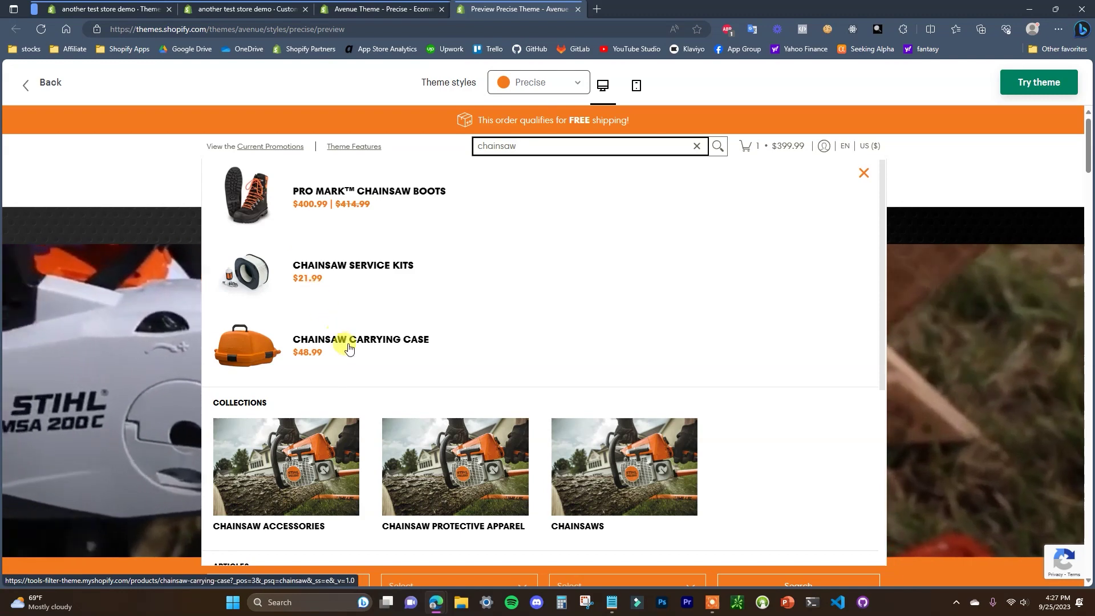
Examine the suggested products, collections, articles and pages for the search, and close the suggestions
{"action": "scroll", "coordinate": [402, 331], "scroll_direction": "down", "scroll_amount": 2}
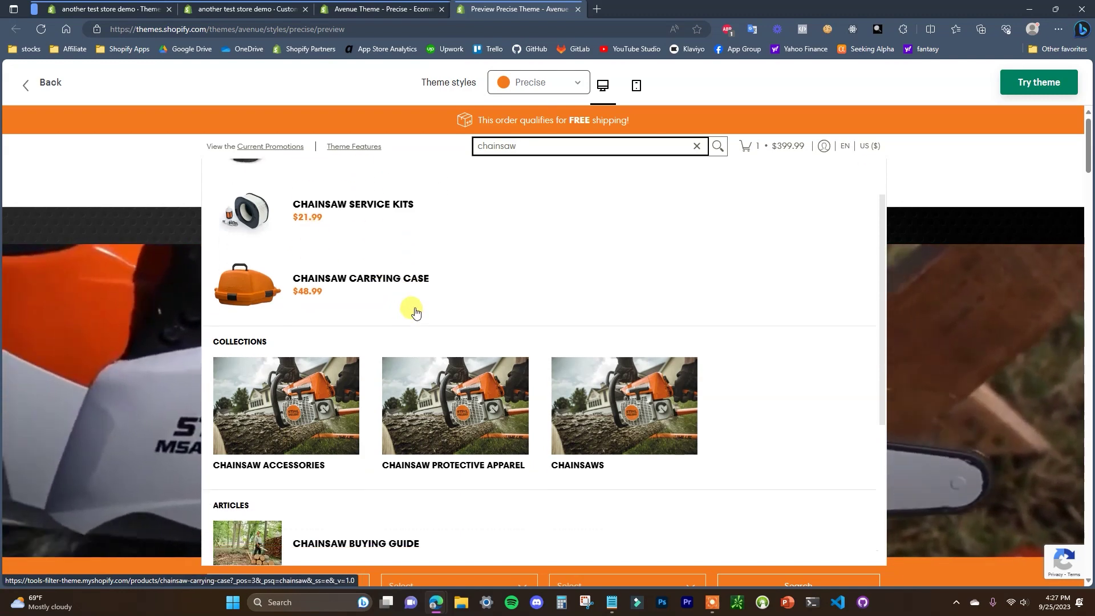
{"action": "scroll", "coordinate": [400, 342], "scroll_direction": "down", "scroll_amount": 3}
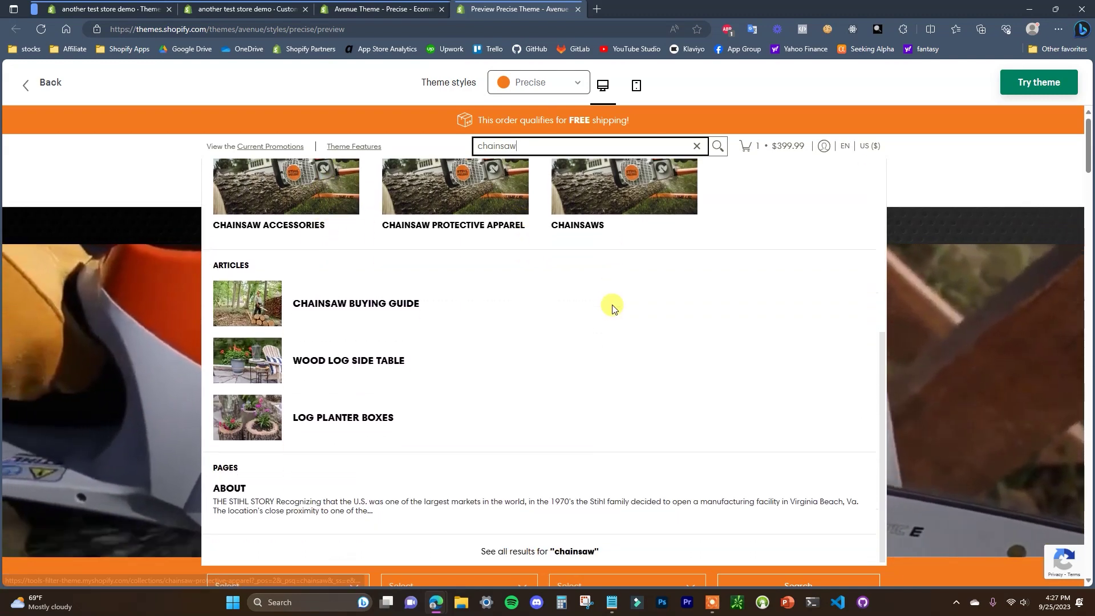
{"action": "scroll", "coordinate": [385, 371], "scroll_direction": "down", "scroll_amount": 1}
{"action": "scroll", "coordinate": [502, 339], "scroll_direction": "up", "scroll_amount": 5}
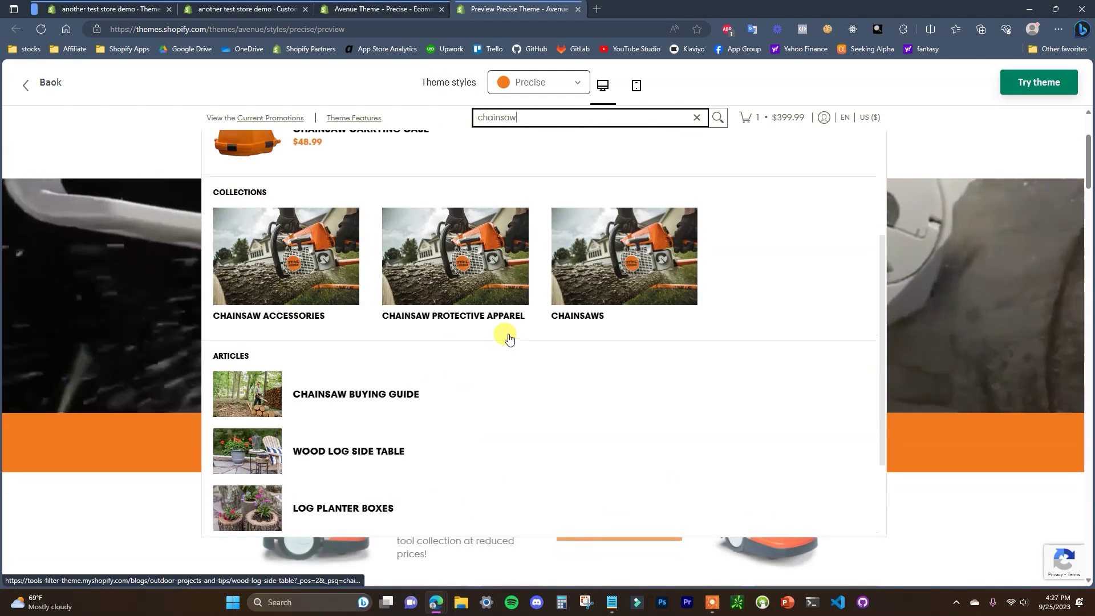
{"action": "scroll", "coordinate": [496, 254], "scroll_direction": "up", "scroll_amount": 1}
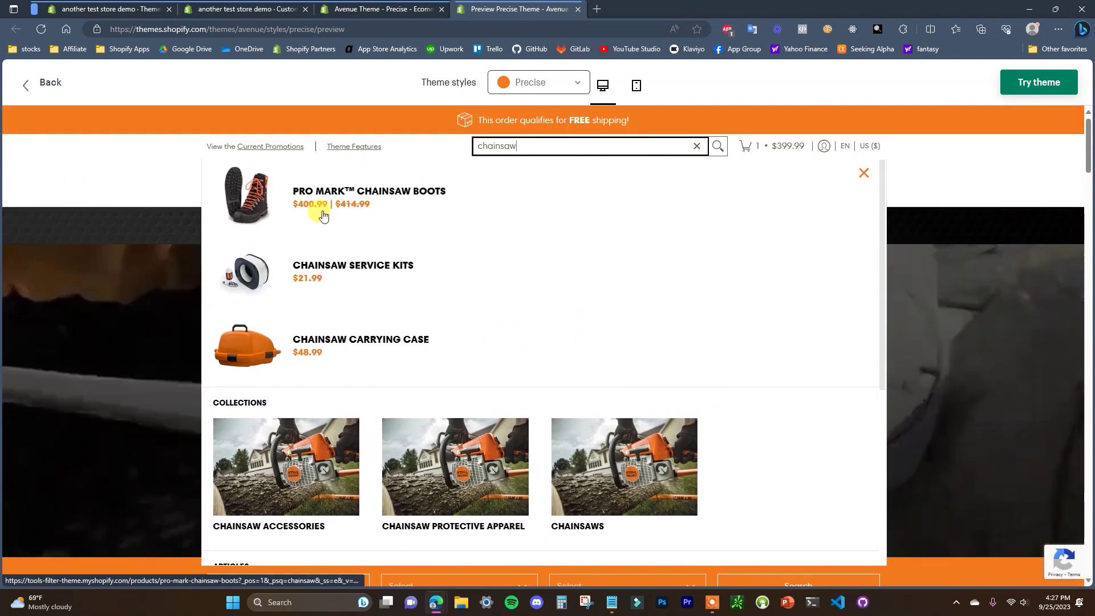
{"action": "scroll", "coordinate": [433, 272], "scroll_direction": "down", "scroll_amount": 6}
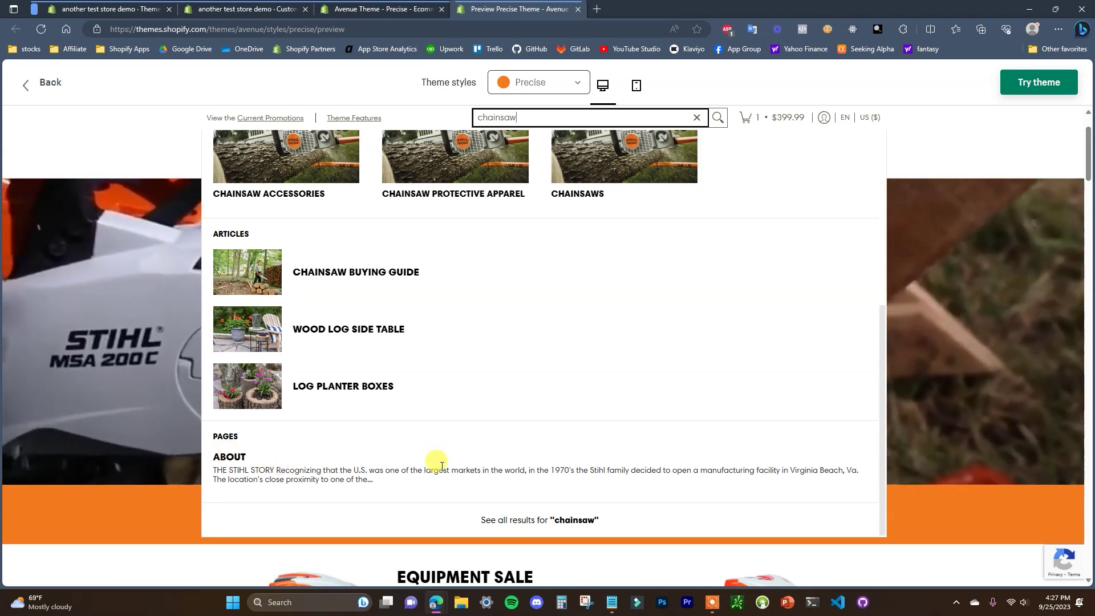
{"action": "scroll", "coordinate": [437, 468], "scroll_direction": "up", "scroll_amount": 6}
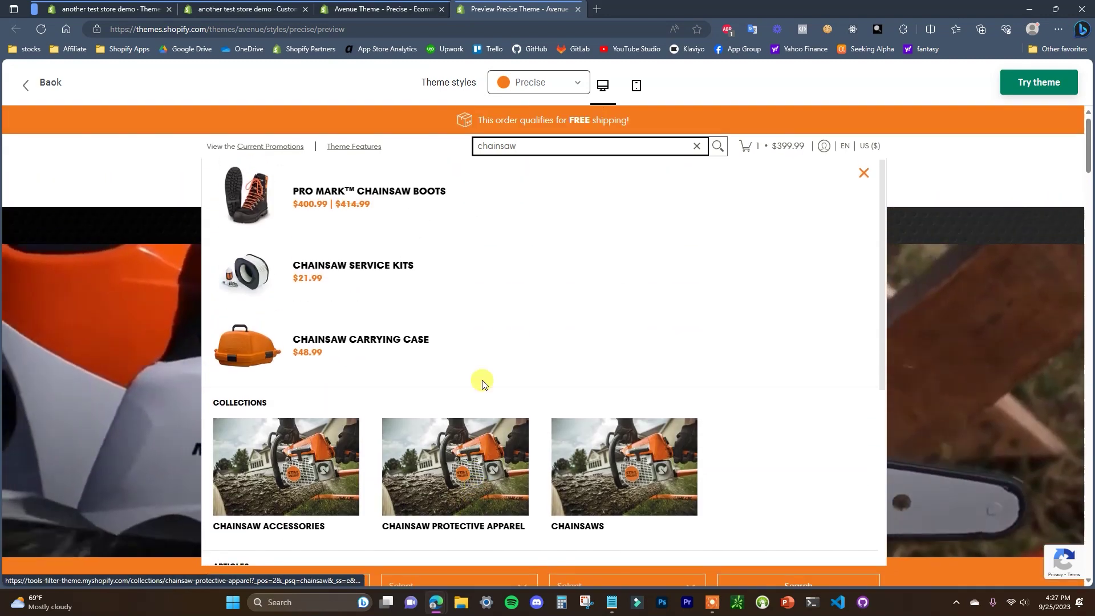
{"action": "scroll", "coordinate": [517, 321], "scroll_direction": "down", "scroll_amount": 2}
{"action": "scroll", "coordinate": [502, 348], "scroll_direction": "up", "scroll_amount": 2}
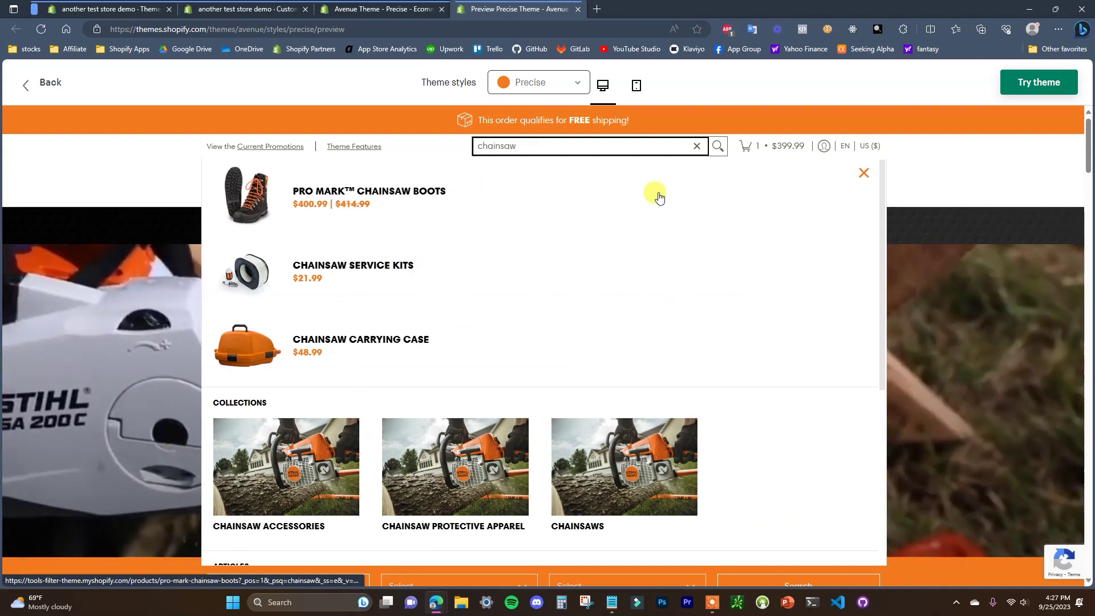
{"action": "left_click", "coordinate": [863, 179]}
Review the Tools submenu in the store's main navigation and the video banner on the home page
{"action": "mouse_move", "coordinate": [701, 182]}
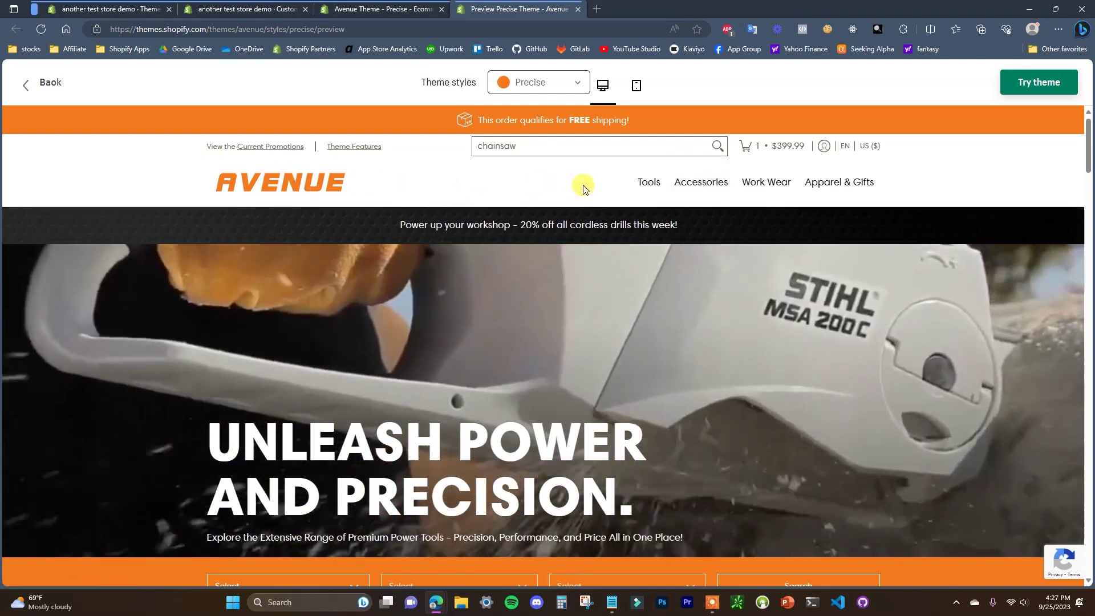
{"action": "mouse_move", "coordinate": [646, 192]}
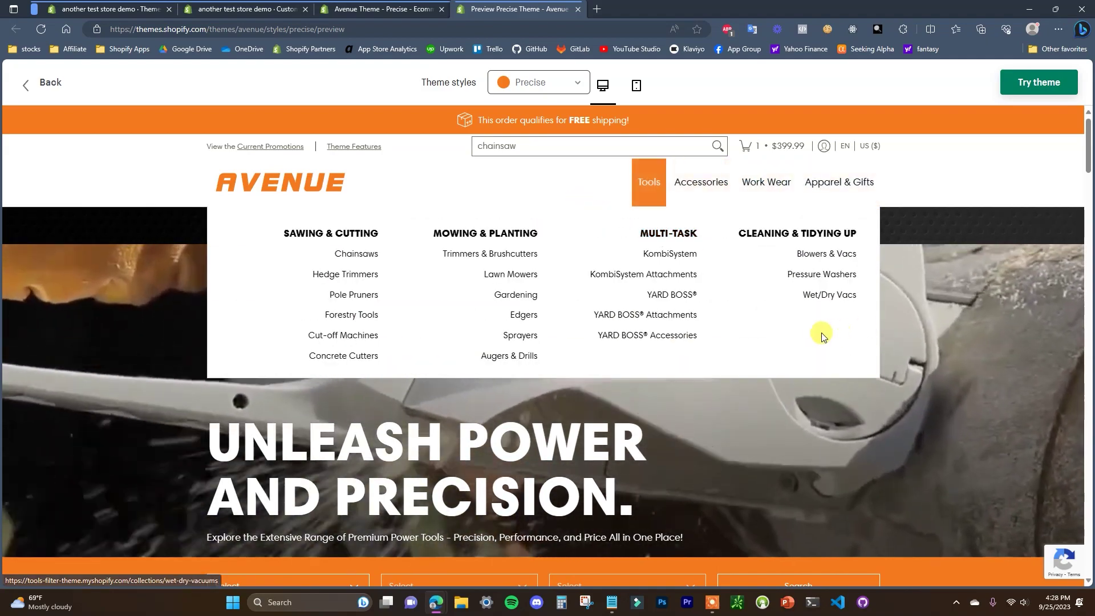
{"action": "scroll", "coordinate": [799, 310], "scroll_direction": "down", "scroll_amount": 2}
{"action": "scroll", "coordinate": [799, 310], "scroll_direction": "up", "scroll_amount": 2}
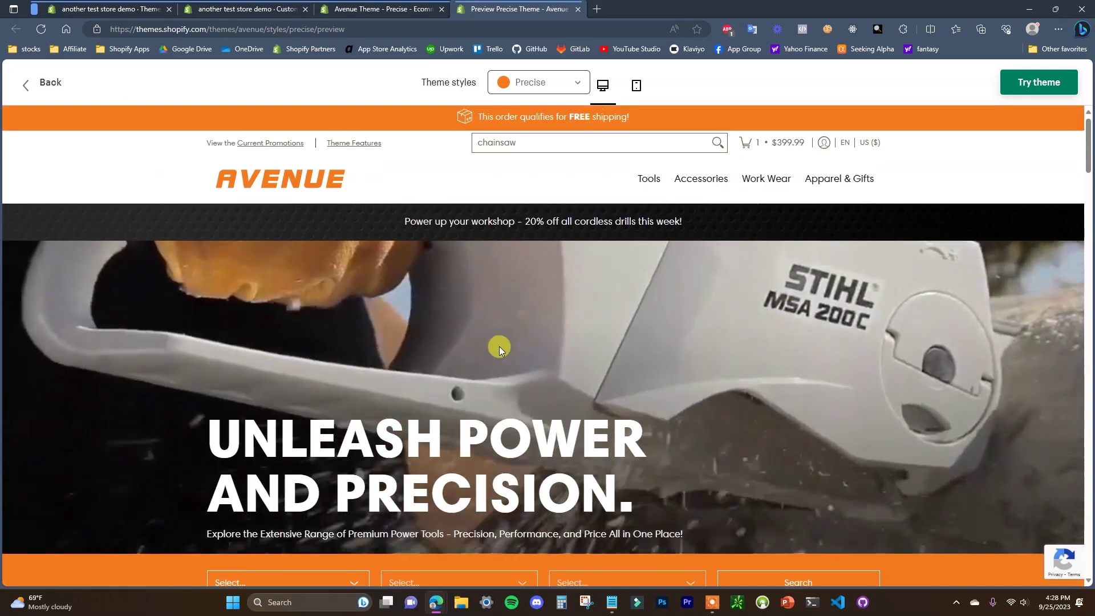
{"action": "scroll", "coordinate": [514, 352], "scroll_direction": "down", "scroll_amount": 2}
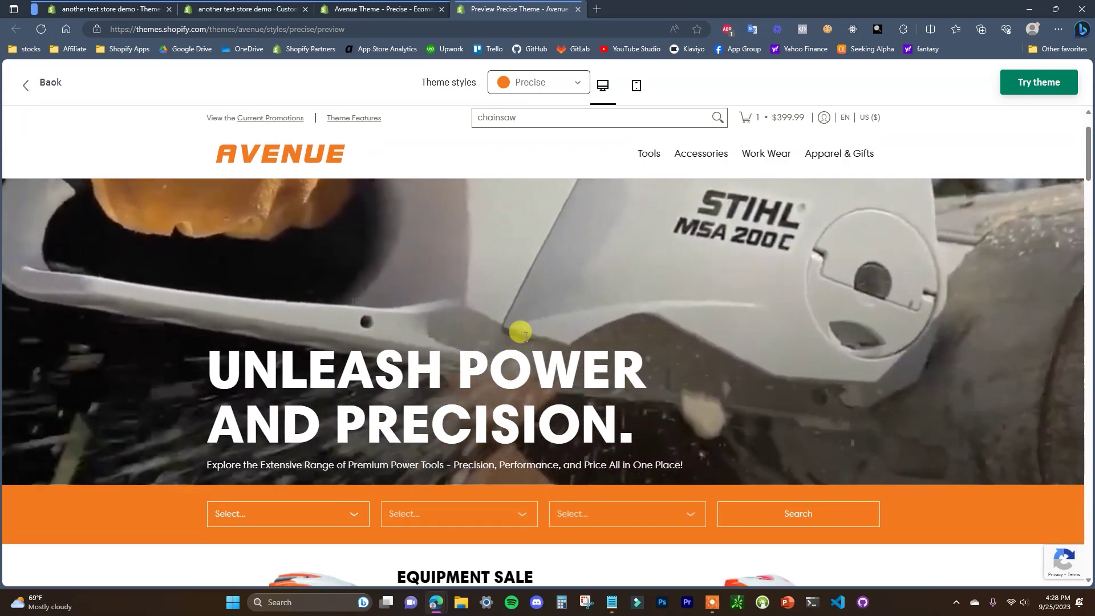
{"action": "scroll", "coordinate": [514, 323], "scroll_direction": "down", "scroll_amount": 2}
{"action": "scroll", "coordinate": [500, 335], "scroll_direction": "up", "scroll_amount": 2}
{"action": "scroll", "coordinate": [501, 334], "scroll_direction": "up", "scroll_amount": 2}
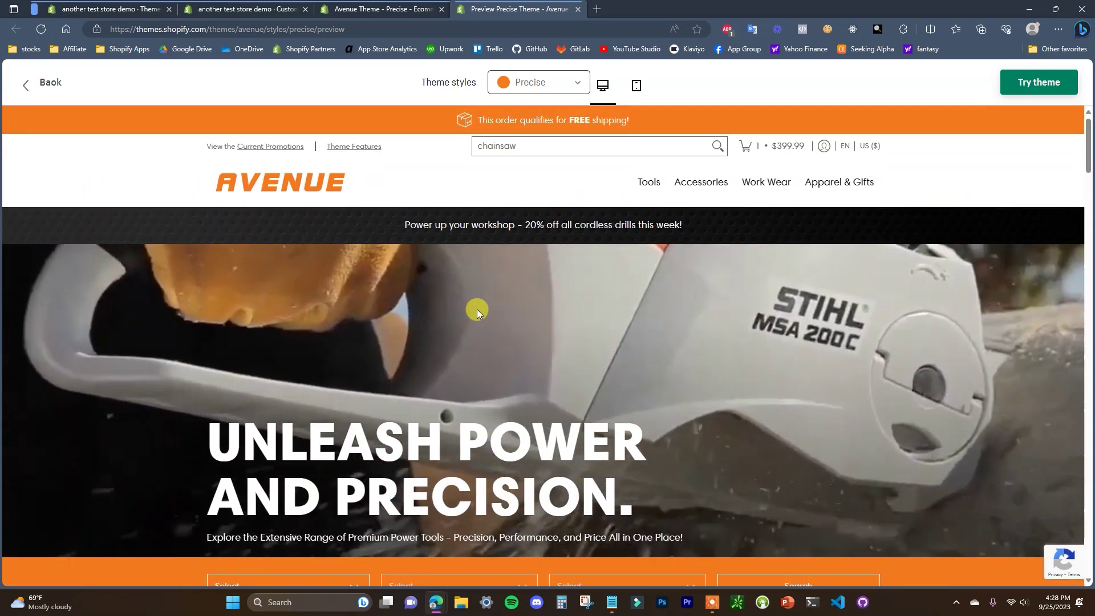
Search the home page's product finder for Chainsaws with use Homeowner and bar size 16"
{"action": "scroll", "coordinate": [442, 357], "scroll_direction": "down", "scroll_amount": 2}
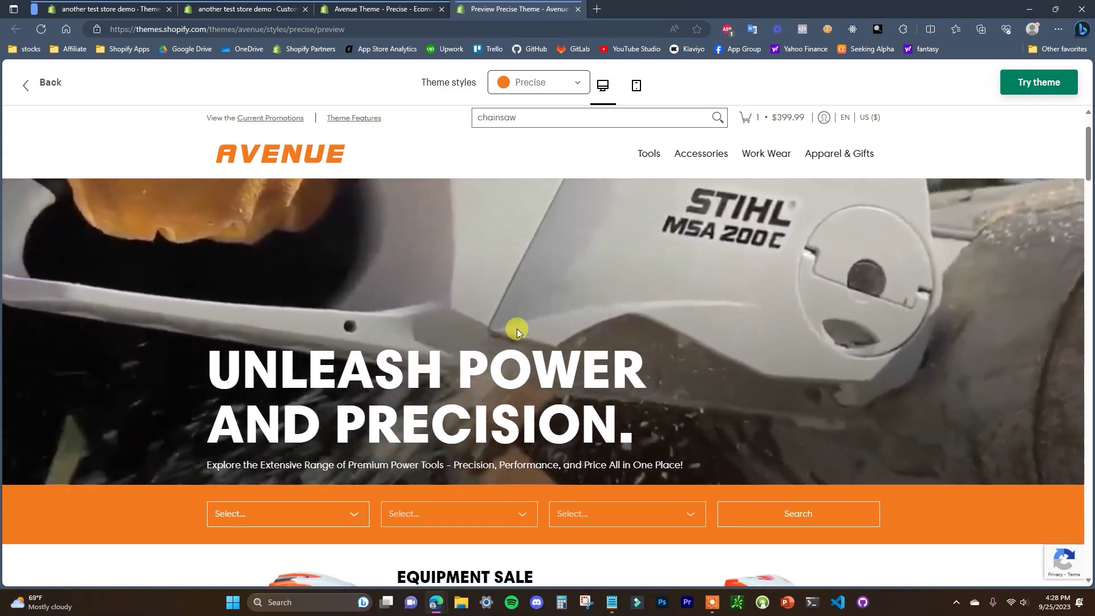
{"action": "scroll", "coordinate": [516, 328], "scroll_direction": "down", "scroll_amount": 3}
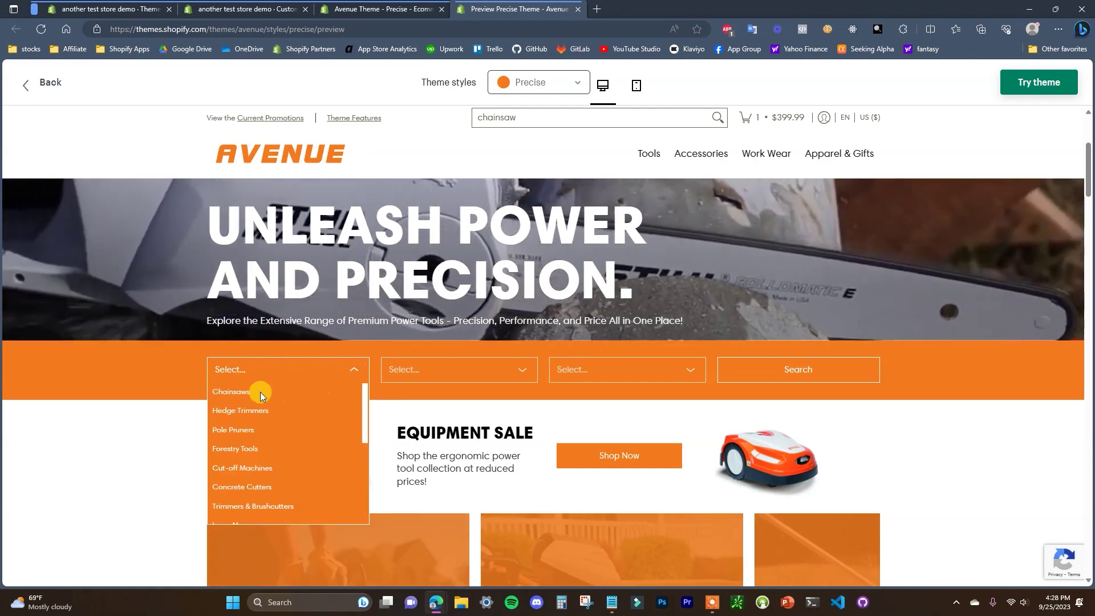
{"action": "scroll", "coordinate": [313, 421], "scroll_direction": "down", "scroll_amount": 3}
{"action": "scroll", "coordinate": [285, 434], "scroll_direction": "up", "scroll_amount": 5}
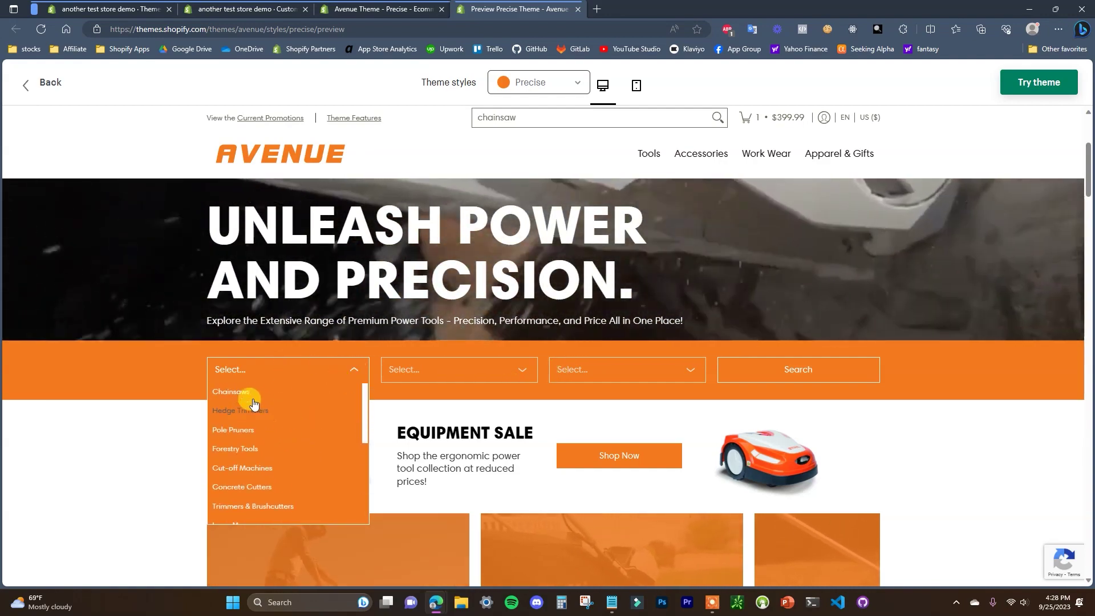
{"action": "left_click", "coordinate": [237, 394]}
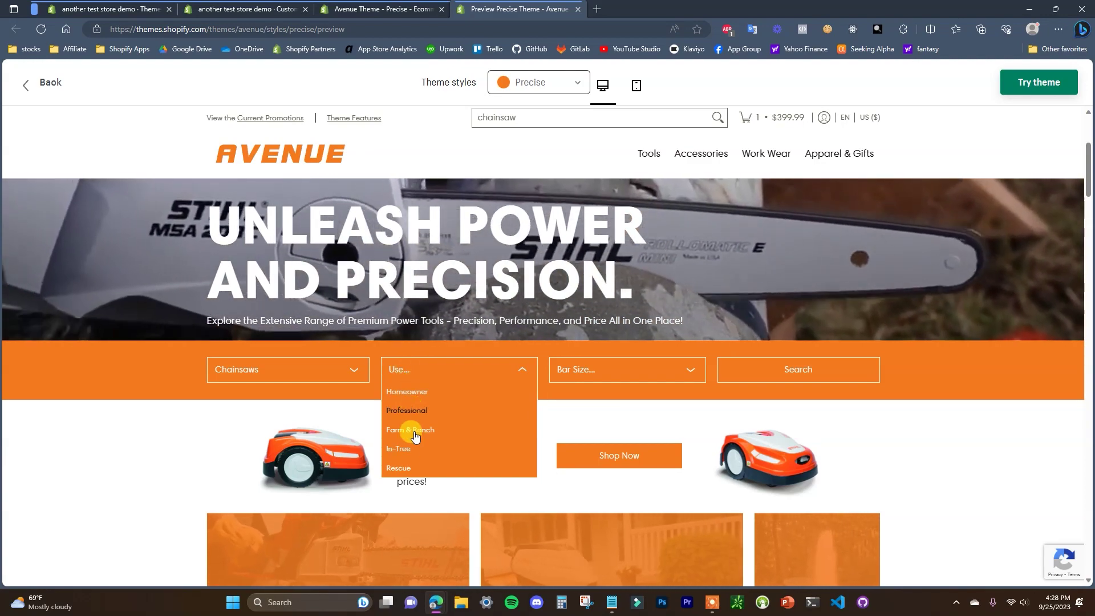
{"action": "left_click", "coordinate": [413, 393]}
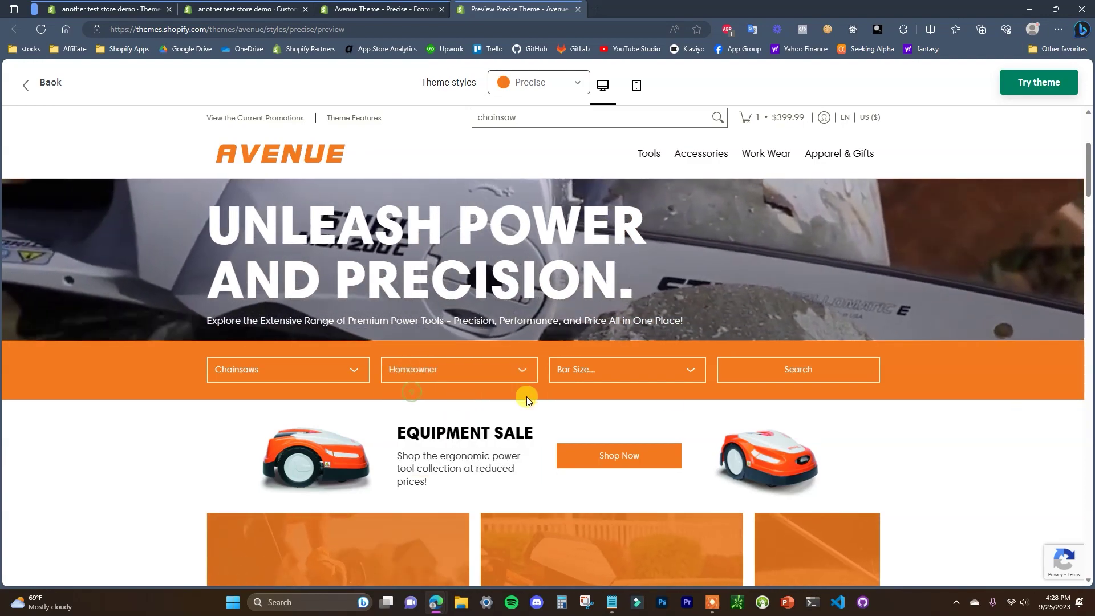
{"action": "left_click", "coordinate": [682, 372]}
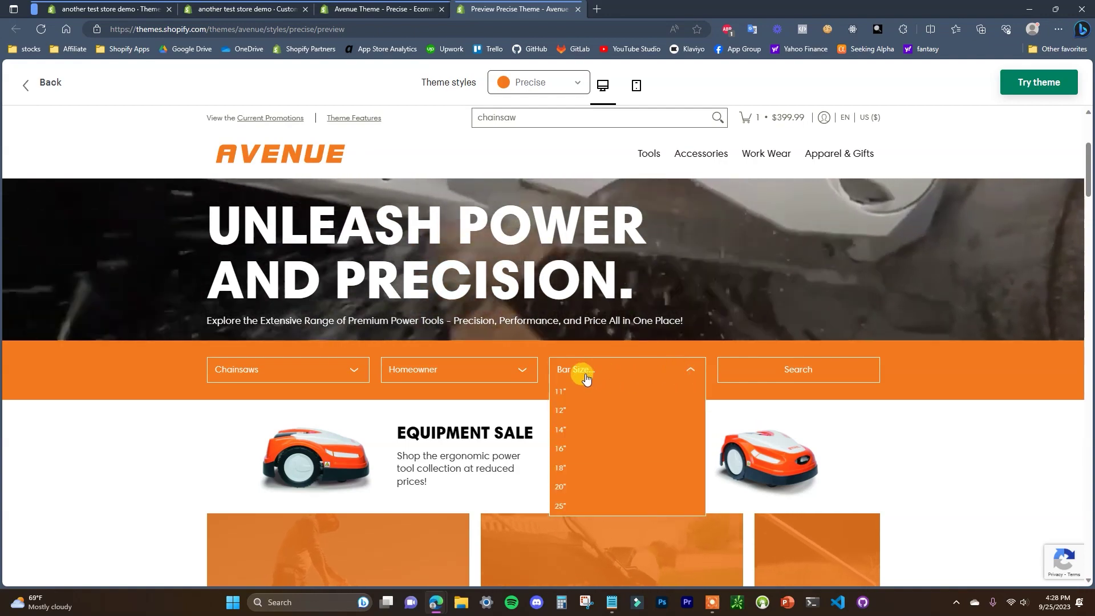
{"action": "left_click", "coordinate": [564, 449]}
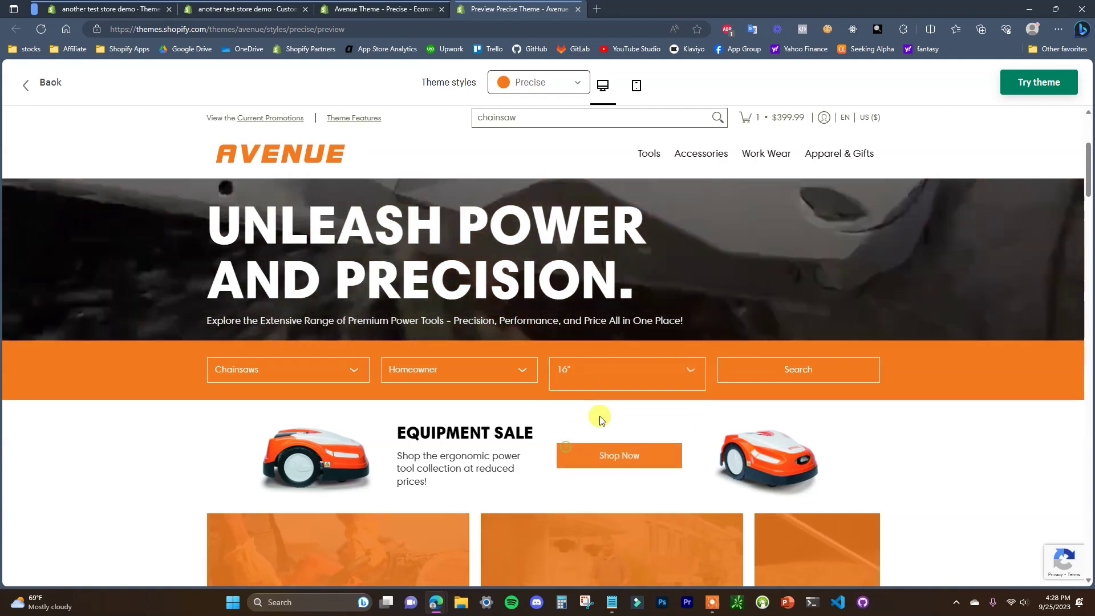
{"action": "left_click", "coordinate": [748, 375]}
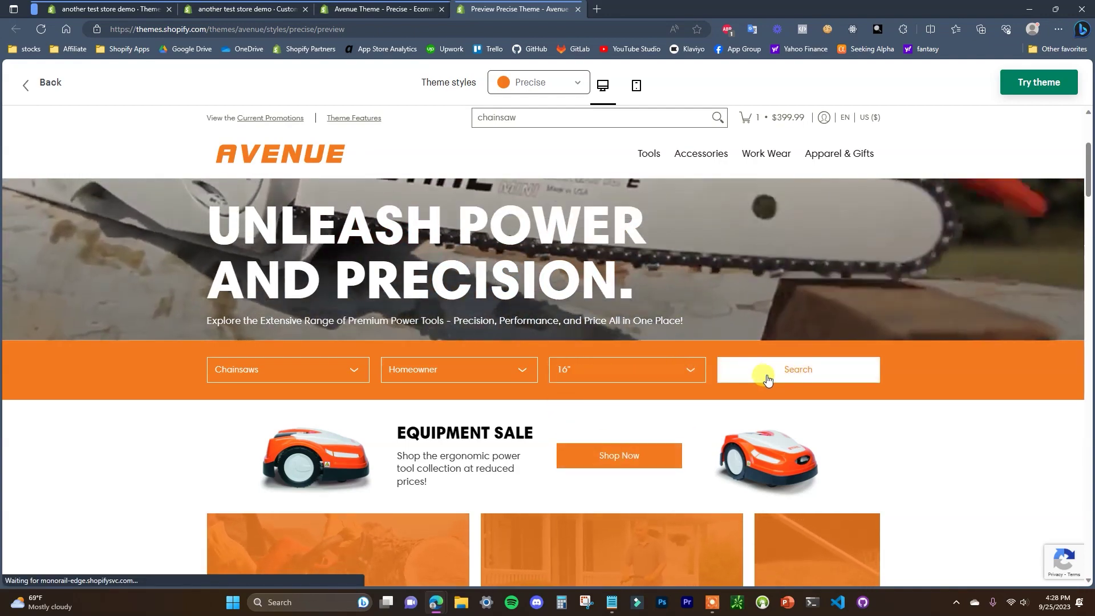
Examine the filtered Chainsaws collection page, including its subcollections, sidebar filters, product cards and display options
{"action": "scroll", "coordinate": [702, 379], "scroll_direction": "down", "scroll_amount": 5}
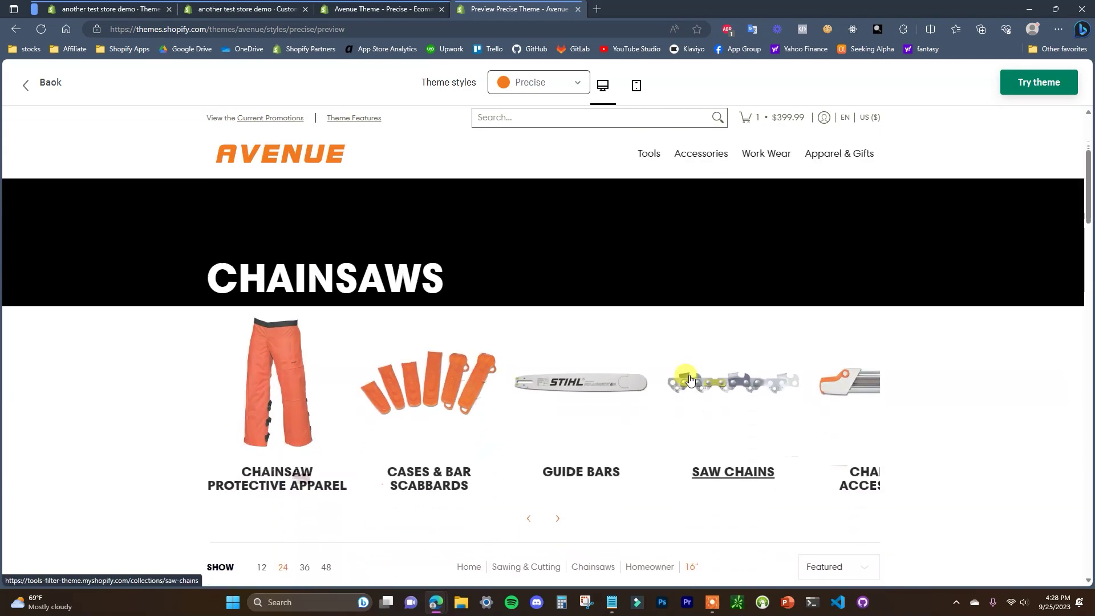
{"action": "scroll", "coordinate": [702, 379], "scroll_direction": "down", "scroll_amount": 3}
{"action": "scroll", "coordinate": [702, 384], "scroll_direction": "up", "scroll_amount": 1}
{"action": "scroll", "coordinate": [484, 435], "scroll_direction": "down", "scroll_amount": 3}
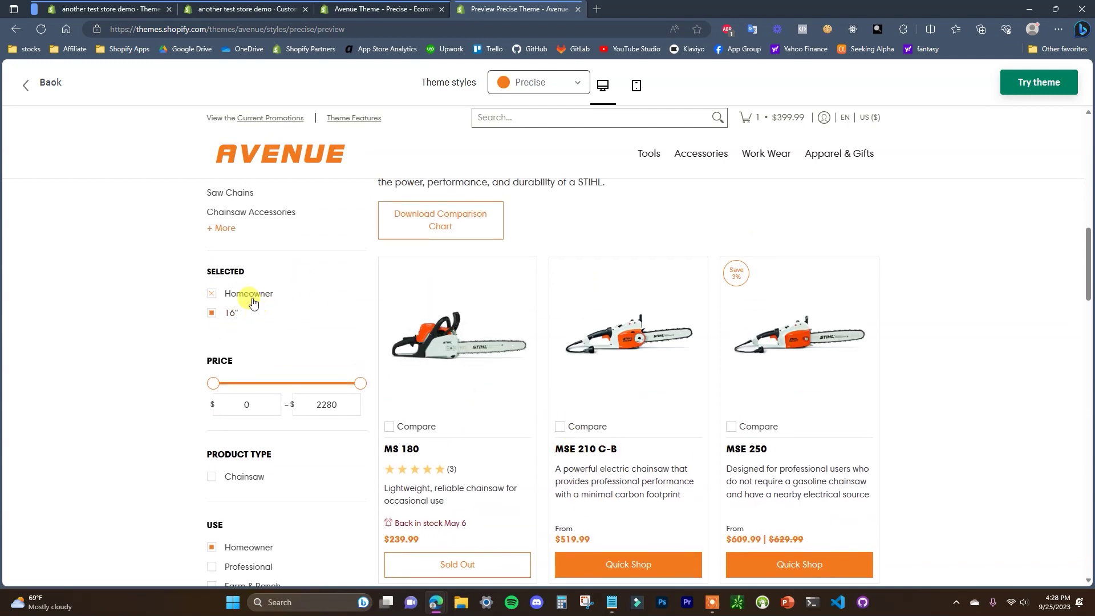
{"action": "scroll", "coordinate": [379, 345], "scroll_direction": "up", "scroll_amount": 1}
{"action": "scroll", "coordinate": [252, 325], "scroll_direction": "down", "scroll_amount": 3}
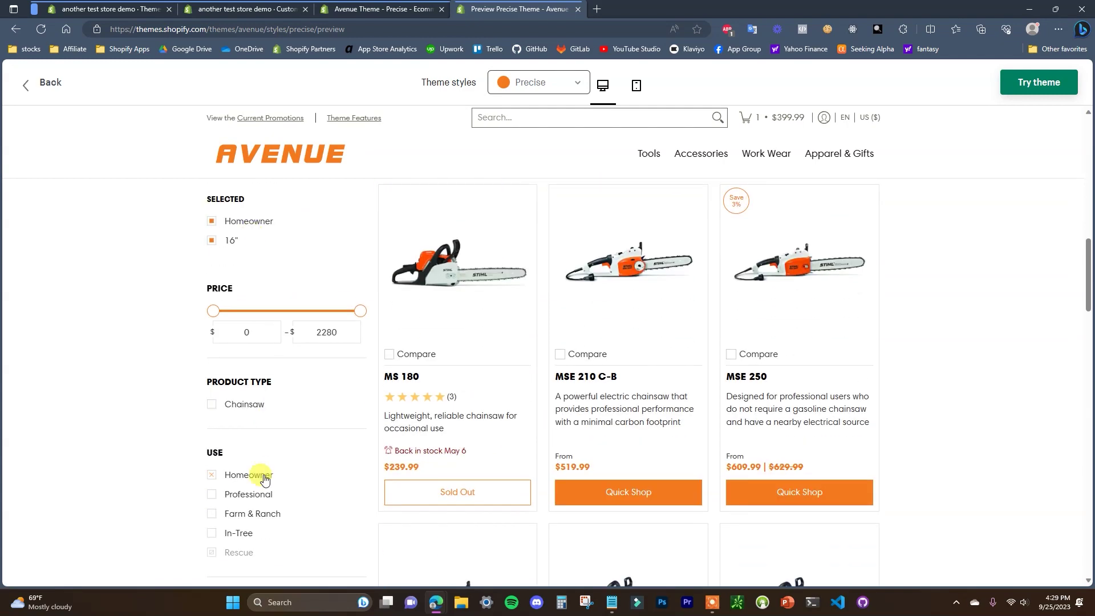
{"action": "scroll", "coordinate": [257, 480], "scroll_direction": "up", "scroll_amount": 2}
{"action": "scroll", "coordinate": [342, 308], "scroll_direction": "down", "scroll_amount": 2}
{"action": "scroll", "coordinate": [262, 399], "scroll_direction": "down", "scroll_amount": 1}
{"action": "scroll", "coordinate": [274, 348], "scroll_direction": "up", "scroll_amount": 1}
{"action": "scroll", "coordinate": [282, 465], "scroll_direction": "up", "scroll_amount": 2}
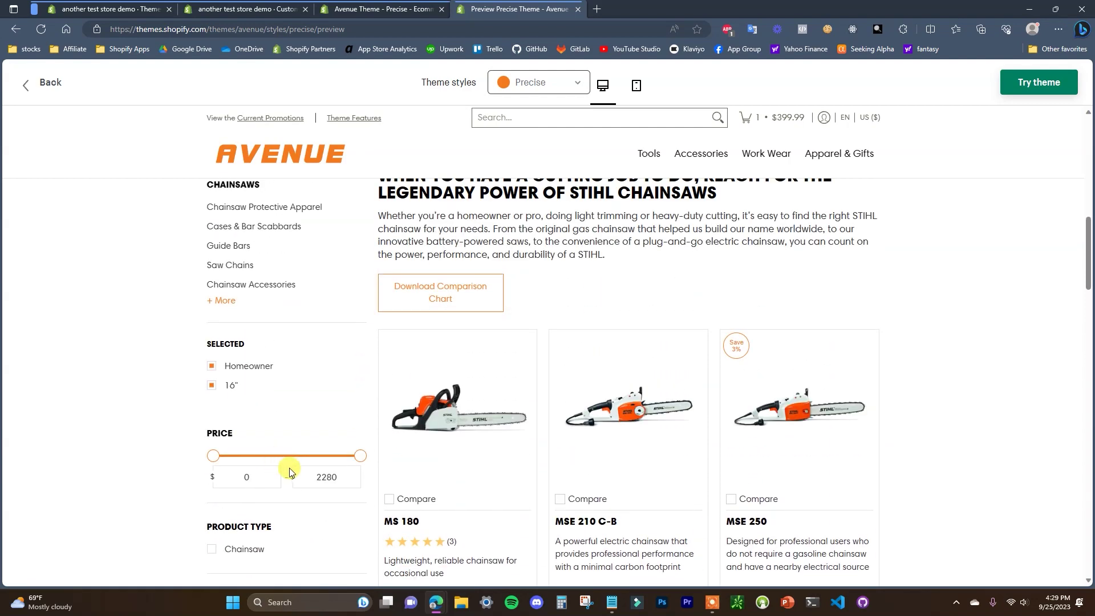
{"action": "scroll", "coordinate": [707, 442], "scroll_direction": "down", "scroll_amount": 1}
{"action": "scroll", "coordinate": [712, 440], "scroll_direction": "up", "scroll_amount": 6}
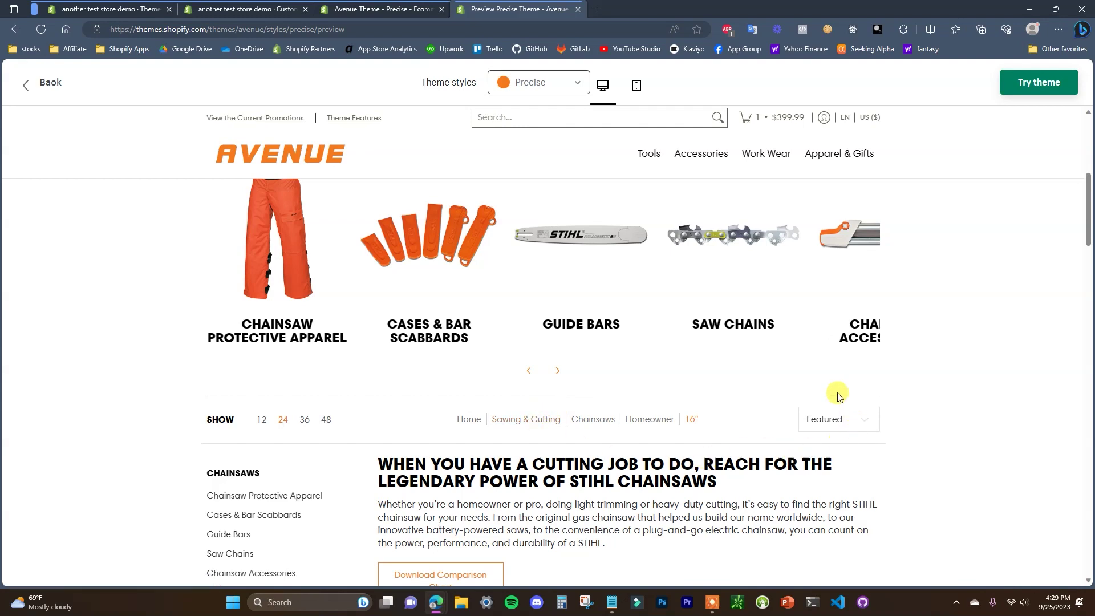
{"action": "scroll", "coordinate": [804, 338], "scroll_direction": "up", "scroll_amount": 3}
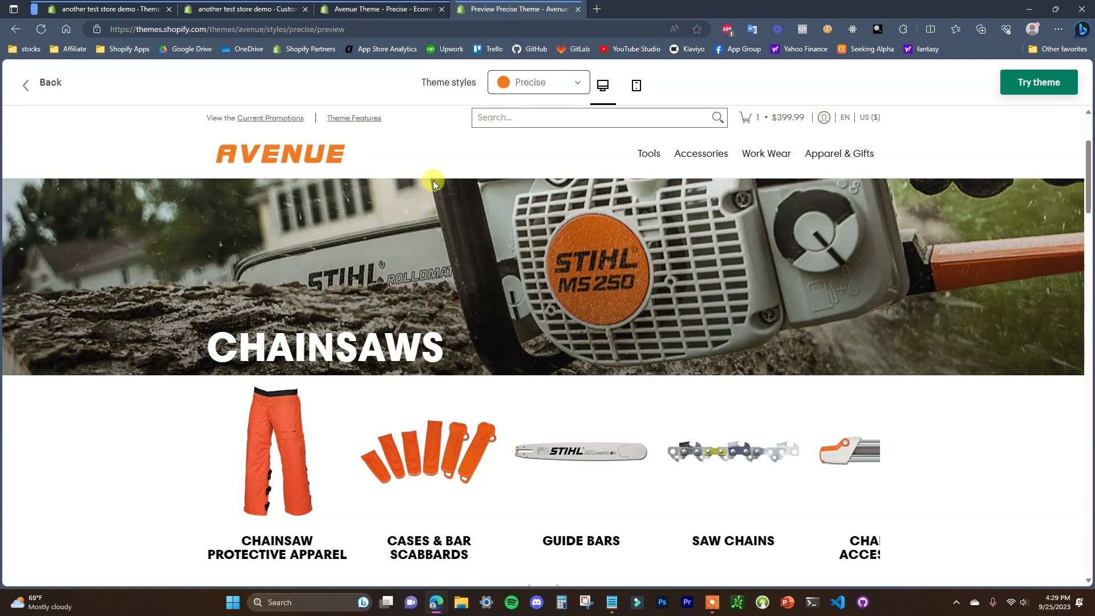
Set the home page's product finder to Lawn Mowers with use Homeowner and power source Battery
{"action": "scroll", "coordinate": [605, 330], "scroll_direction": "down", "scroll_amount": 2}
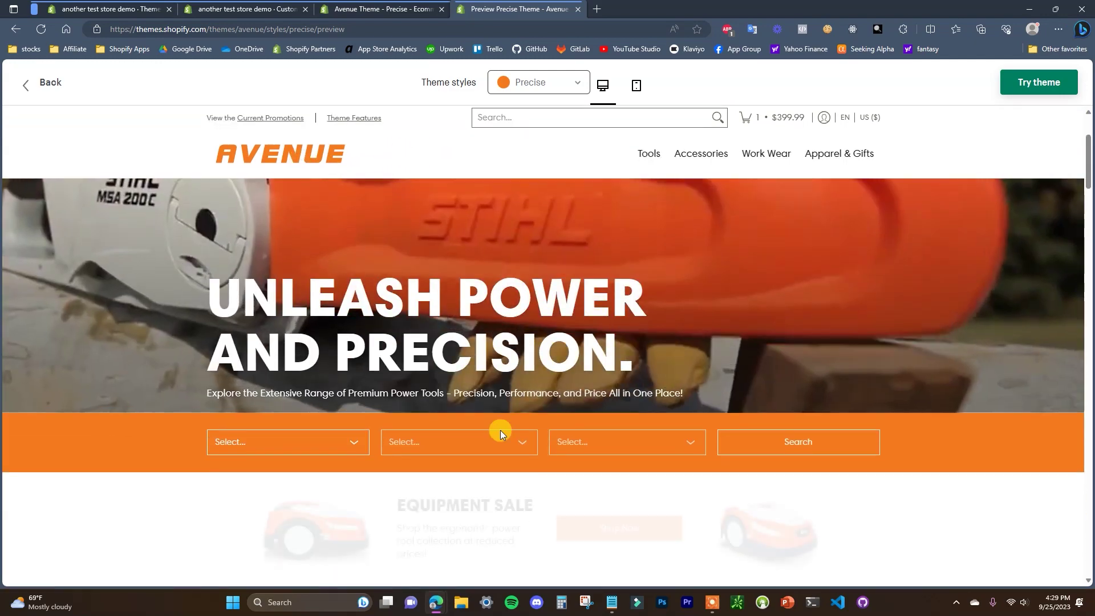
{"action": "left_click", "coordinate": [341, 452]}
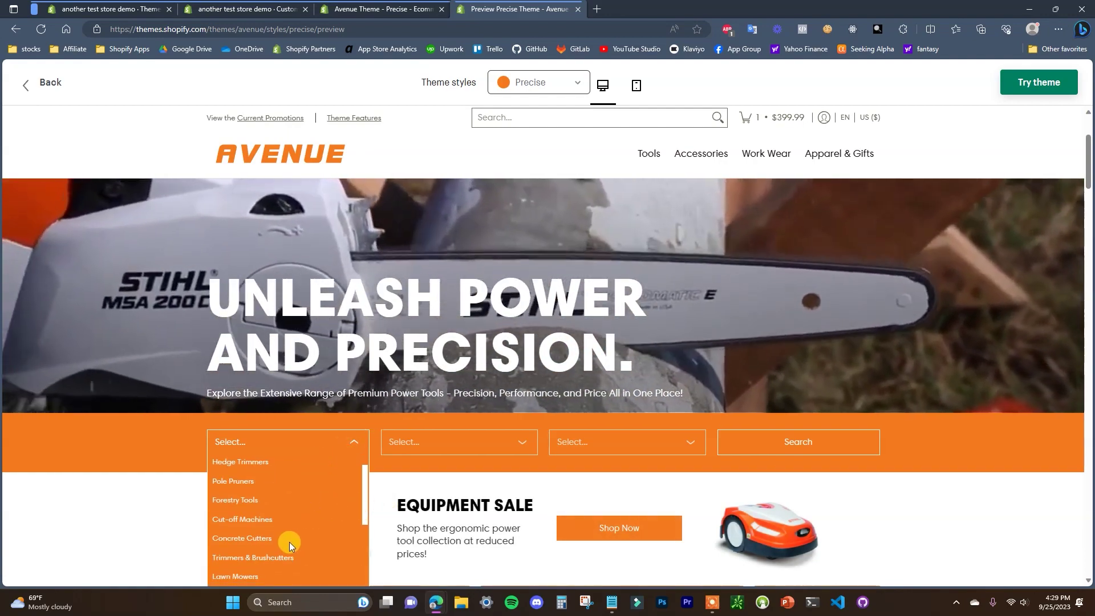
{"action": "left_click", "coordinate": [242, 573]}
{"action": "left_click", "coordinate": [516, 442]}
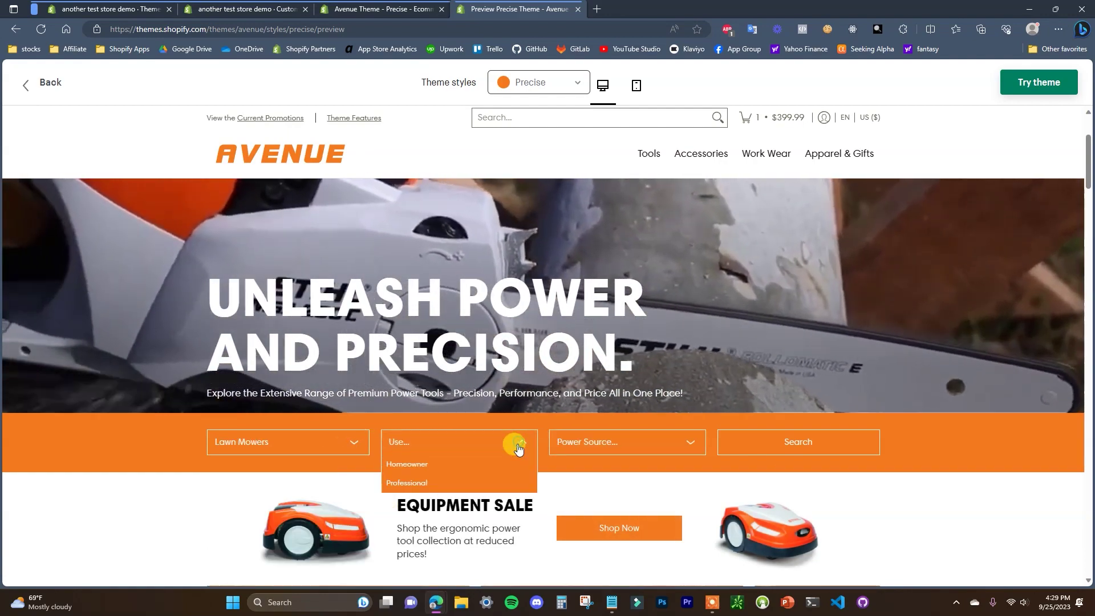
{"action": "left_click", "coordinate": [413, 464]}
{"action": "left_click", "coordinate": [665, 441]}
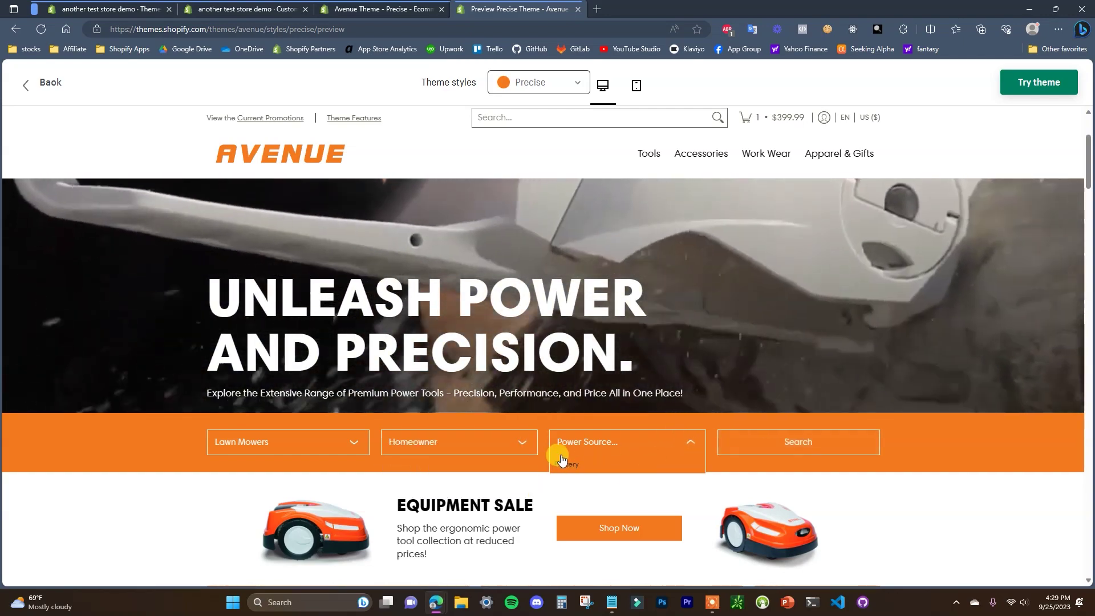
{"action": "left_click", "coordinate": [561, 462]}
{"action": "scroll", "coordinate": [594, 371], "scroll_direction": "down", "scroll_amount": 1}
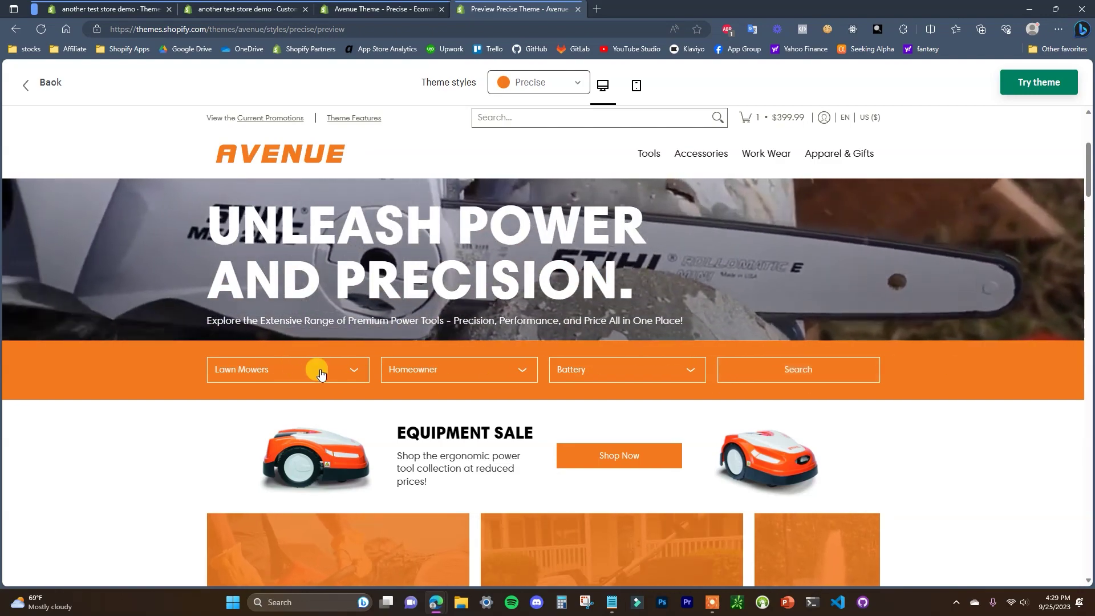
{"action": "scroll", "coordinate": [480, 386], "scroll_direction": "down", "scroll_amount": 1}
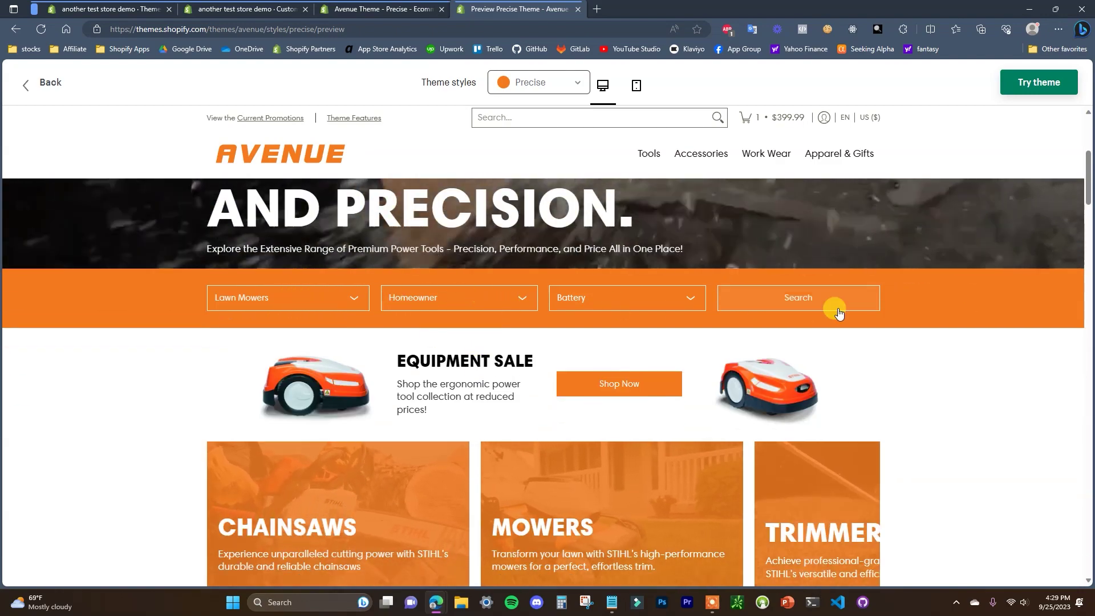
{"action": "scroll", "coordinate": [1015, 320], "scroll_direction": "down", "scroll_amount": 1}
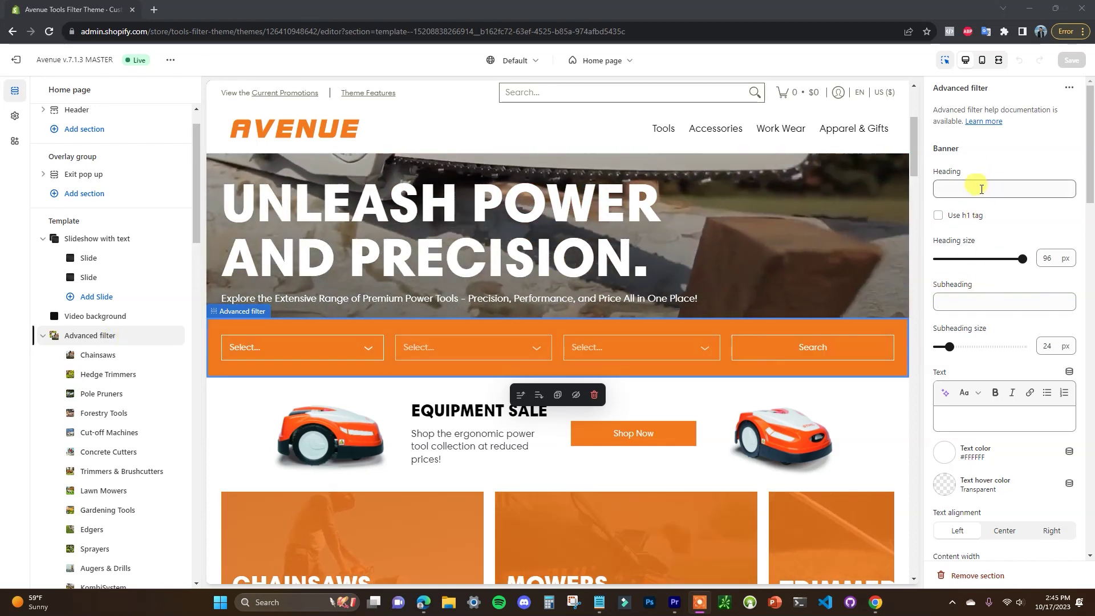
In the Shopify theme editor, examine the Advanced filter section's banner settings and its list of collection blocks
{"action": "scroll", "coordinate": [995, 254], "scroll_direction": "down", "scroll_amount": 5}
{"action": "scroll", "coordinate": [1010, 286], "scroll_direction": "up", "scroll_amount": 5}
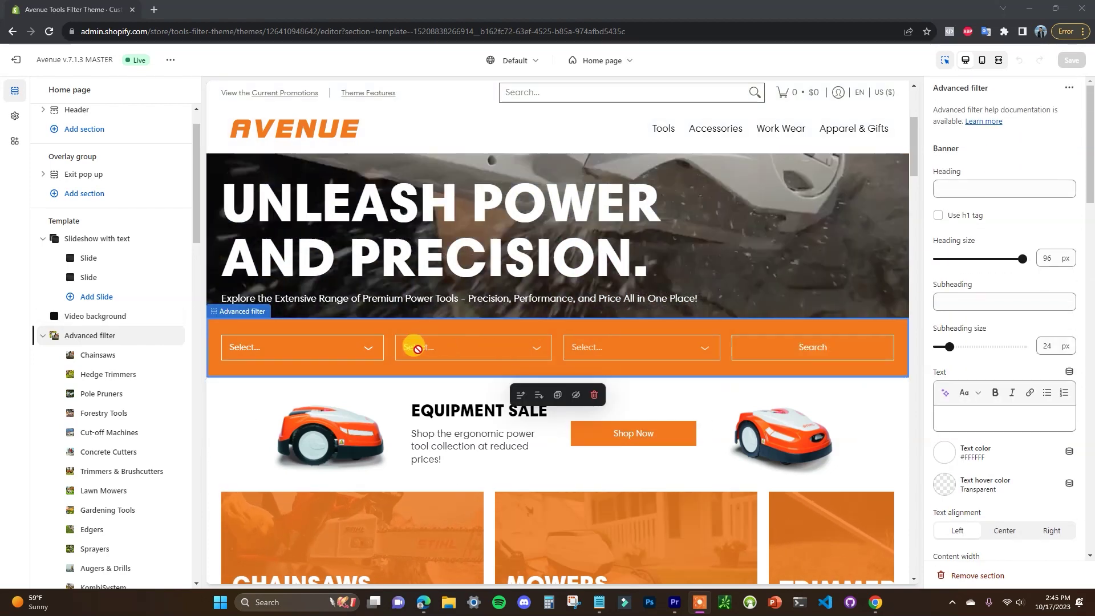
{"action": "scroll", "coordinate": [142, 349], "scroll_direction": "down", "scroll_amount": 4}
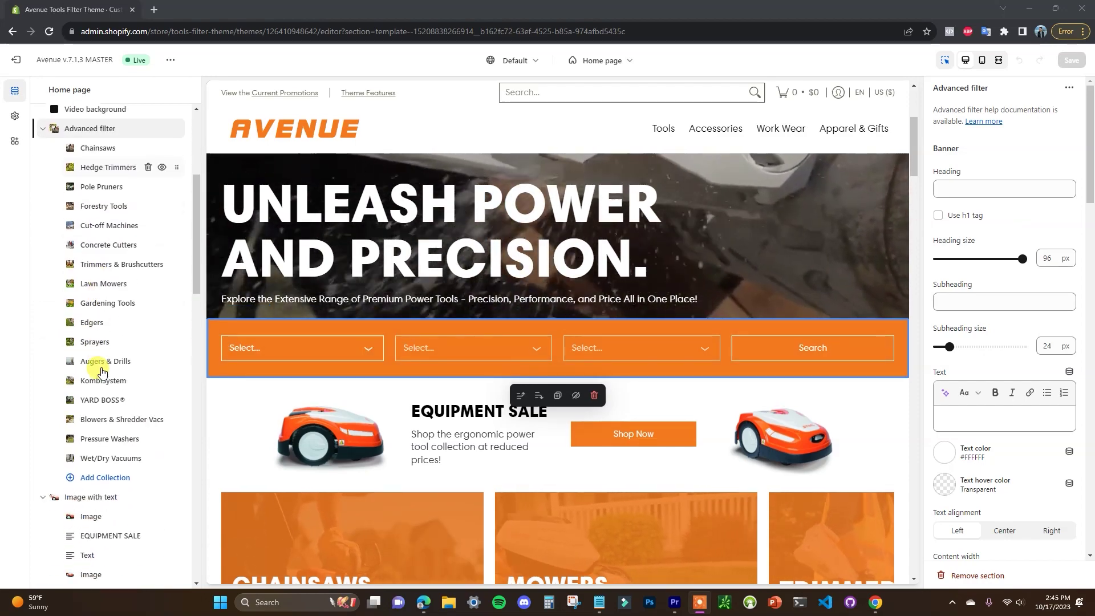
{"action": "scroll", "coordinate": [131, 365], "scroll_direction": "up", "scroll_amount": 2}
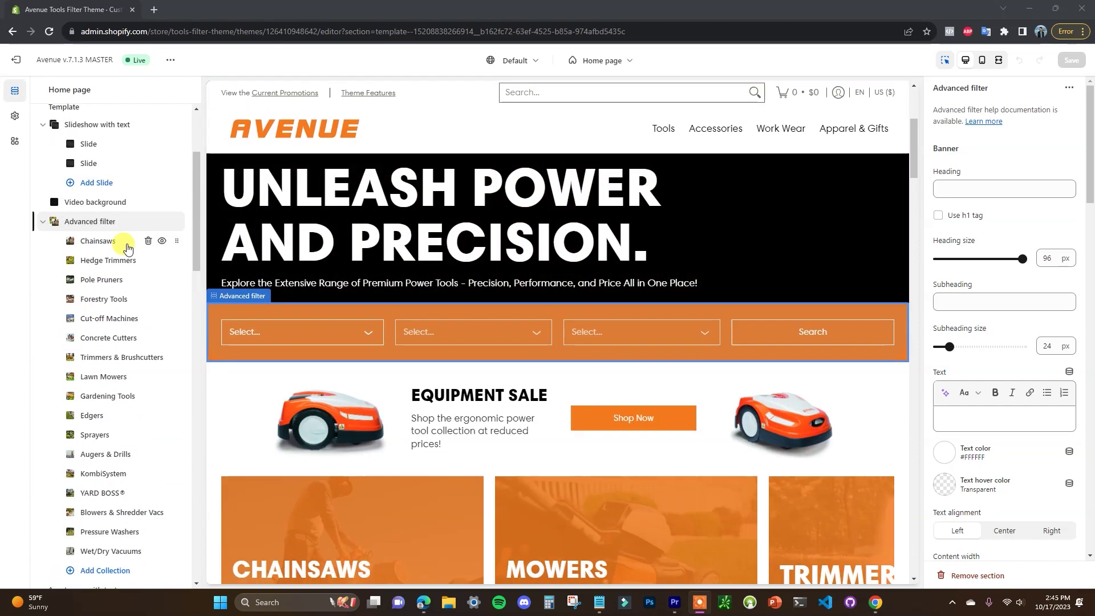
Review the collection and filter settings of the Advanced filter's Chainsaws, Hedge Trimmers and Pole Pruners blocks
{"action": "left_click", "coordinate": [114, 243]}
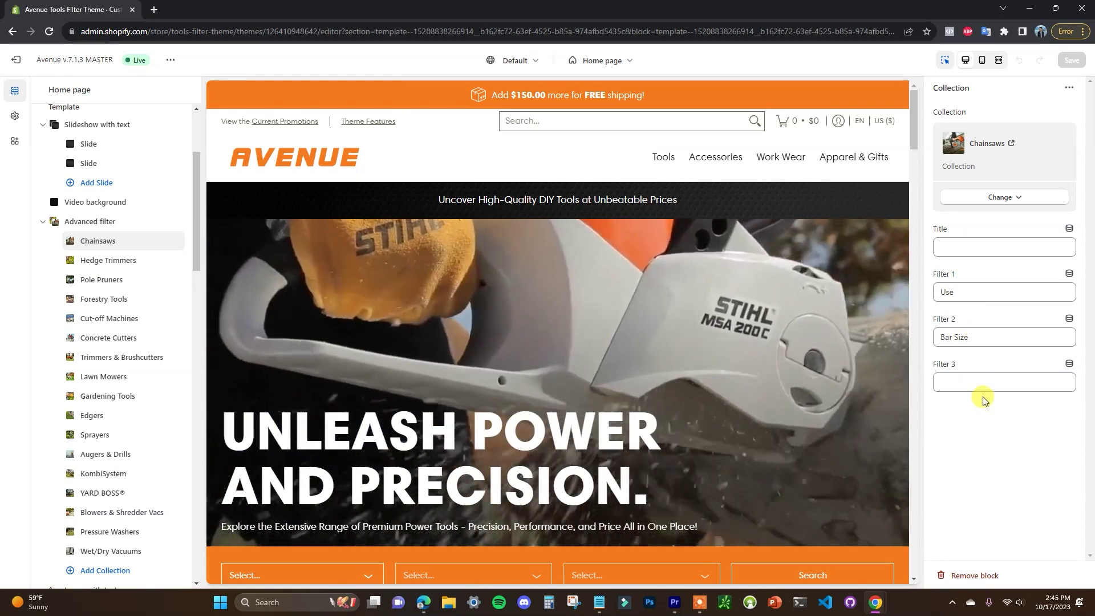
{"action": "scroll", "coordinate": [747, 392], "scroll_direction": "down", "scroll_amount": 1}
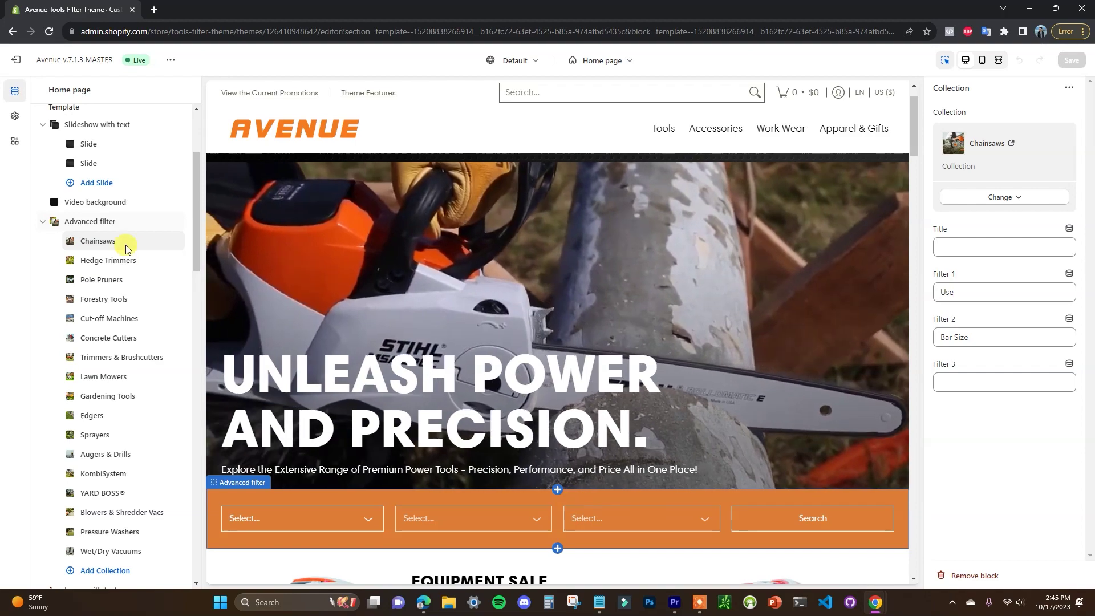
{"action": "left_click", "coordinate": [171, 259]}
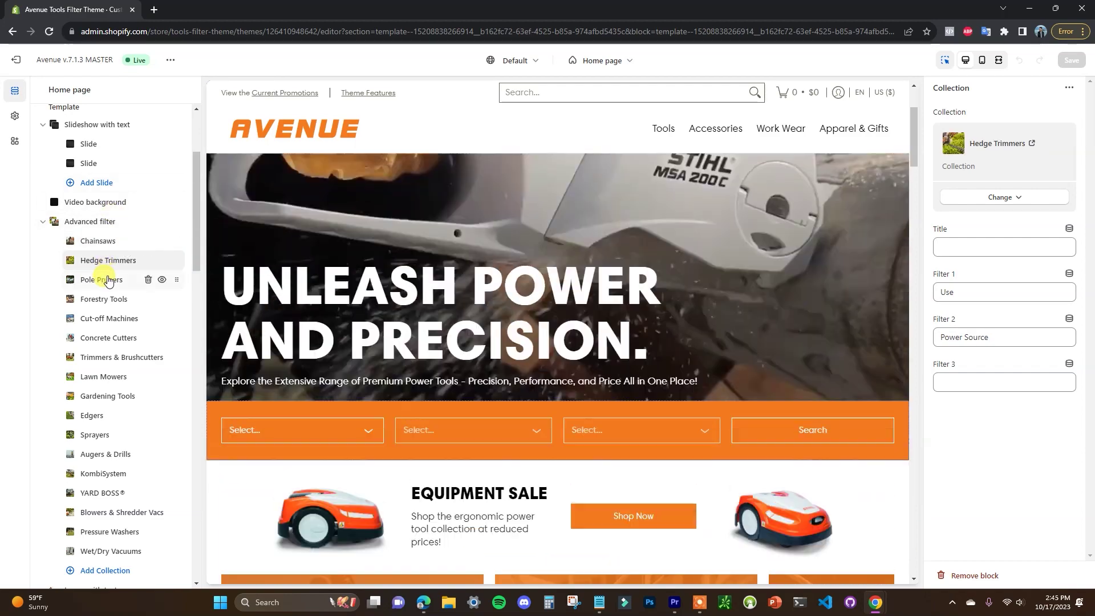
{"action": "left_click", "coordinate": [108, 280]}
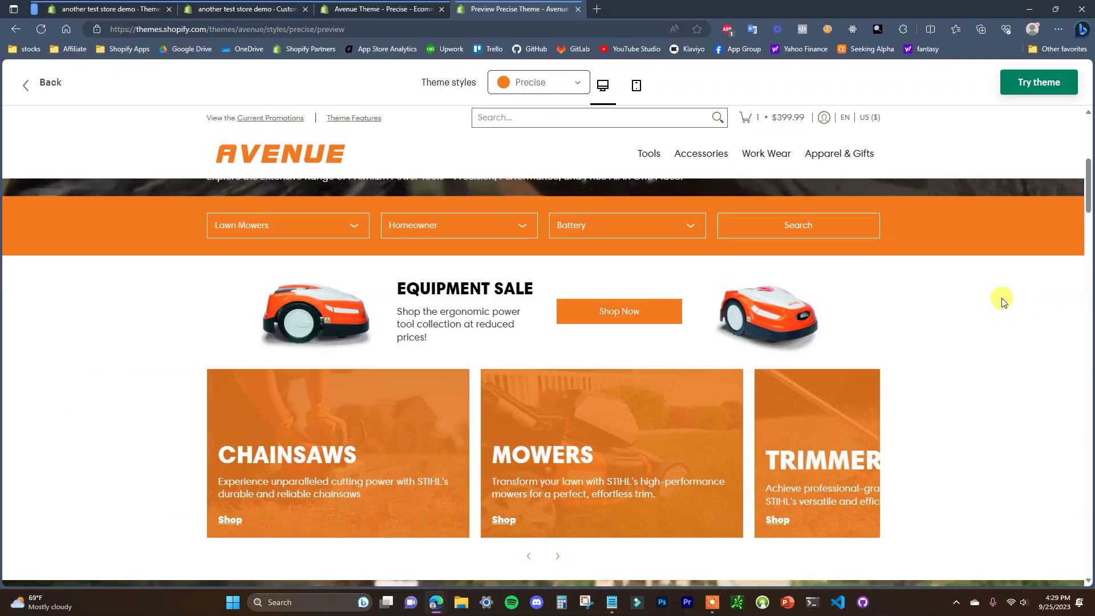
Back in the Precise theme preview, review the Equipment Sale banner and slide through the featured collection cards below it
{"action": "scroll", "coordinate": [970, 355], "scroll_direction": "down", "scroll_amount": 1}
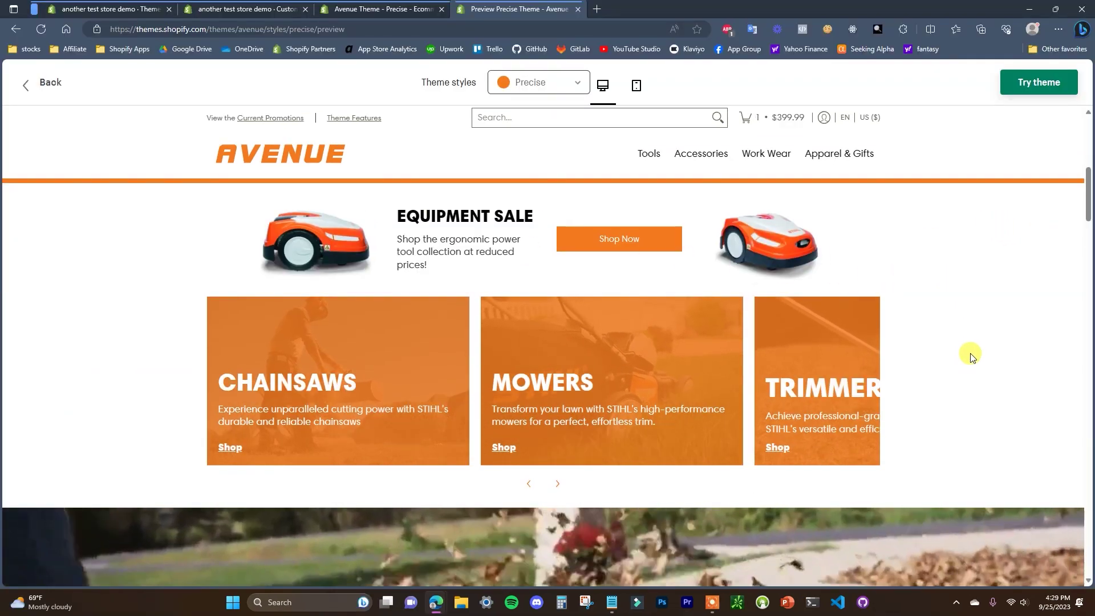
{"action": "left_click_drag", "start_coordinate": [753, 328], "coordinate": [432, 375]}
{"action": "scroll", "coordinate": [636, 416], "scroll_direction": "down", "scroll_amount": 4}
{"action": "scroll", "coordinate": [793, 397], "scroll_direction": "down", "scroll_amount": 1}
{"action": "scroll", "coordinate": [811, 403], "scroll_direction": "up", "scroll_amount": 1}
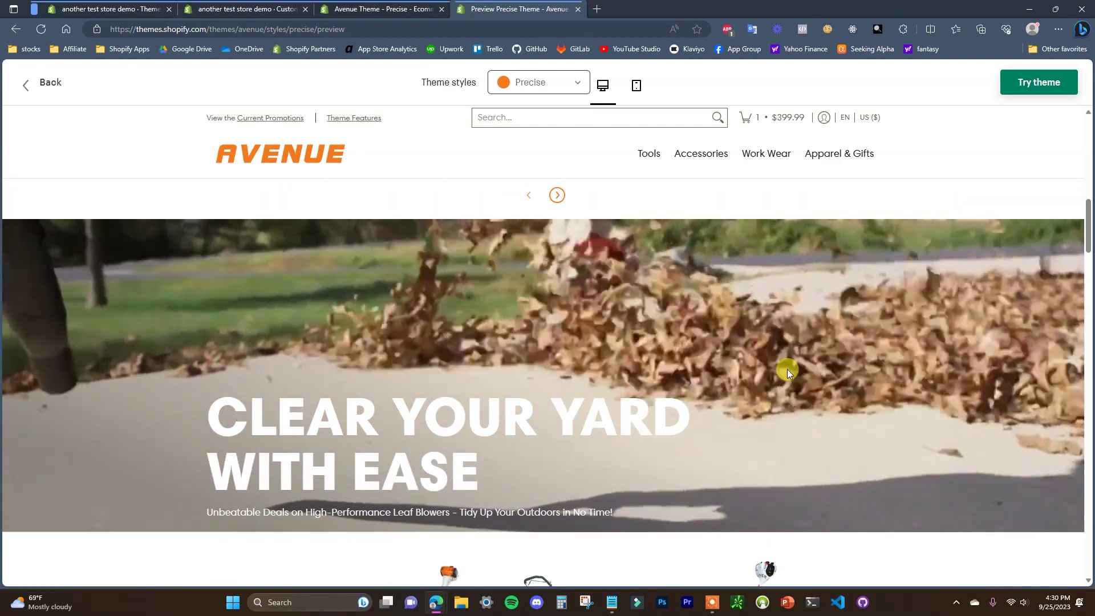
Review the leaf blower video banner and advance the tool category carousel below it to Hedge Shears
{"action": "scroll", "coordinate": [816, 356], "scroll_direction": "down", "scroll_amount": 3}
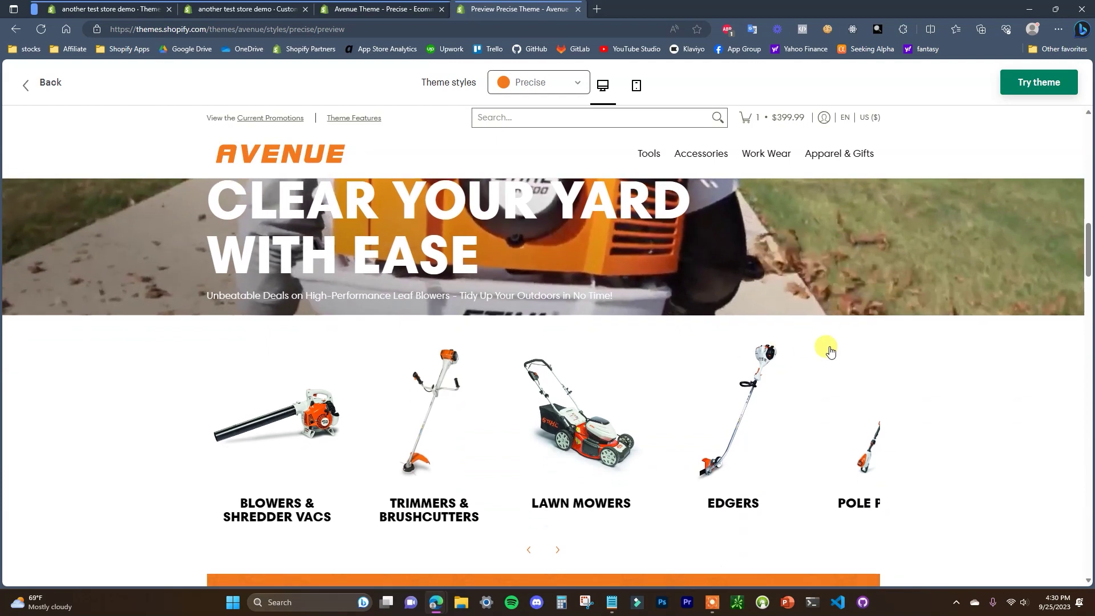
{"action": "scroll", "coordinate": [573, 330], "scroll_direction": "down", "scroll_amount": 2}
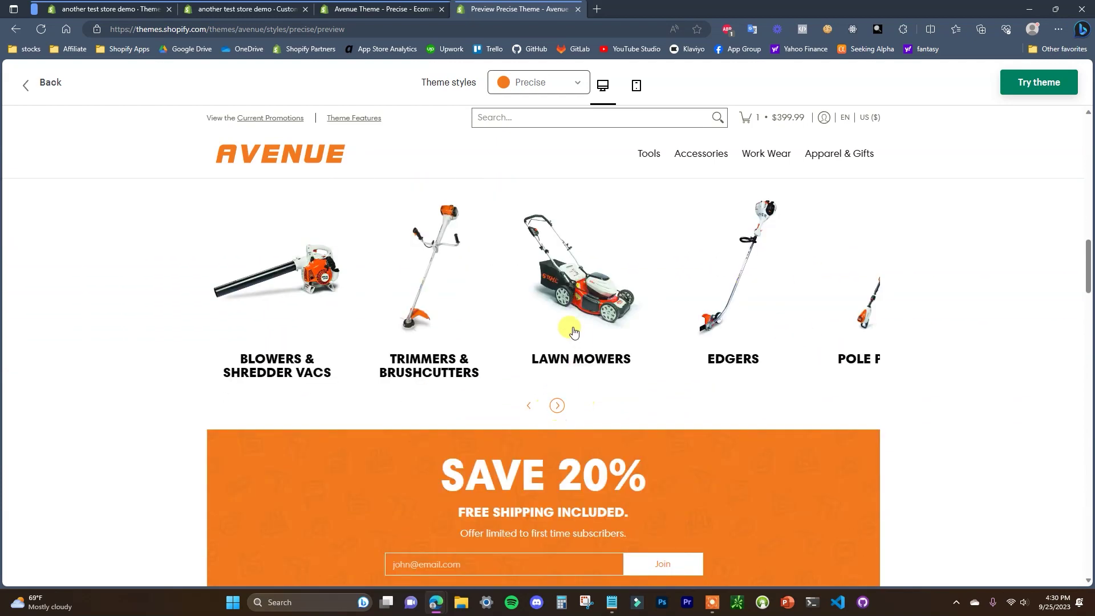
{"action": "left_click", "coordinate": [564, 407]}
{"action": "scroll", "coordinate": [742, 351], "scroll_direction": "down", "scroll_amount": 2}
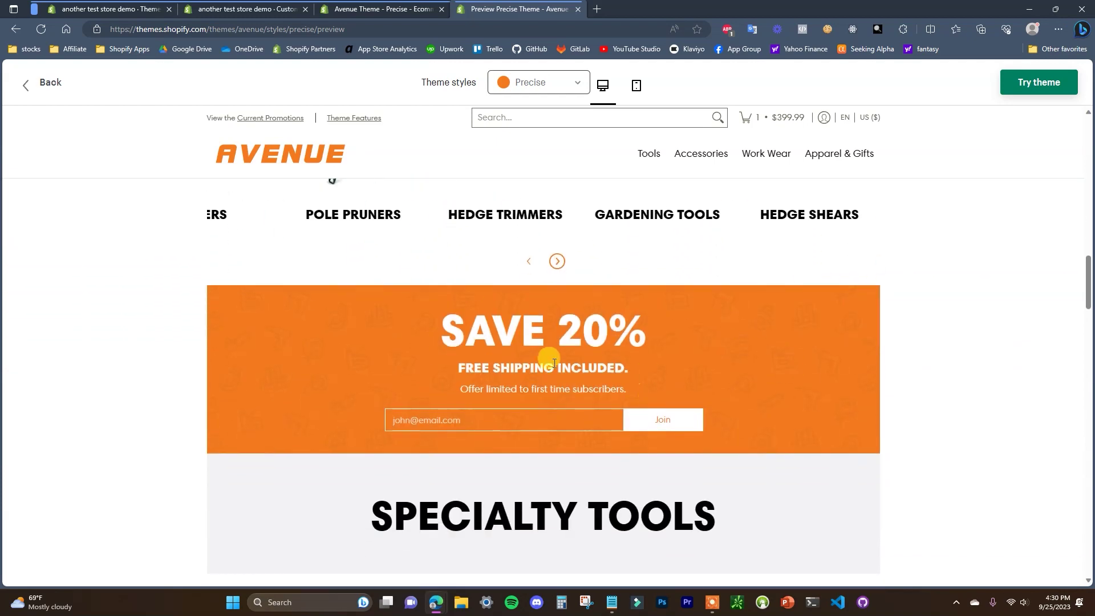
Review the Specialty Tools section and Summer Deals banner, and advance the deals carousel to the Customer's Save card
{"action": "scroll", "coordinate": [547, 374], "scroll_direction": "down", "scroll_amount": 4}
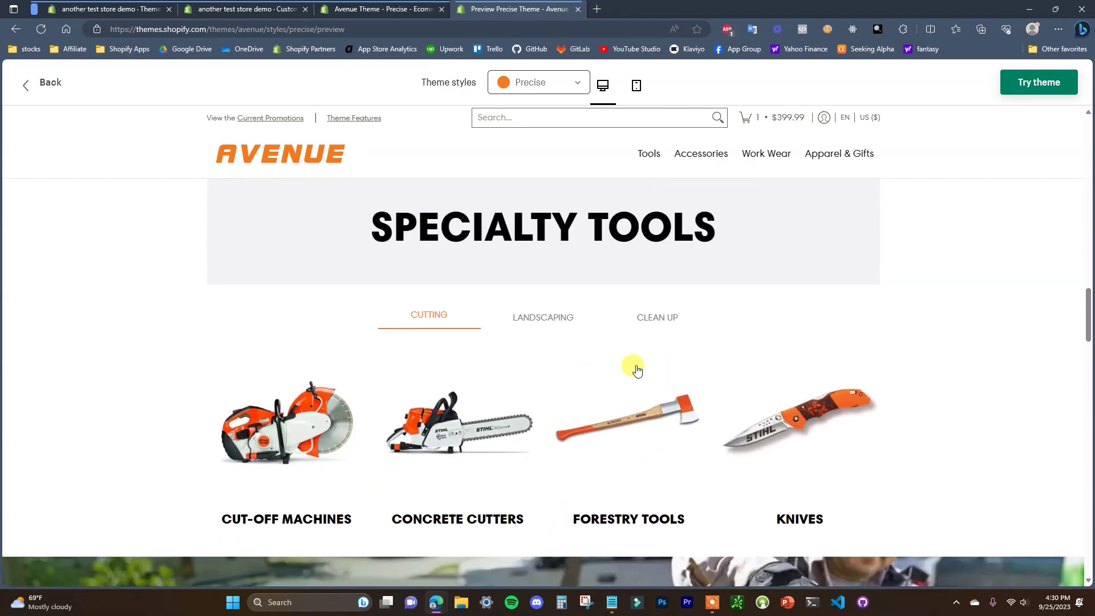
{"action": "scroll", "coordinate": [685, 365], "scroll_direction": "down", "scroll_amount": 6}
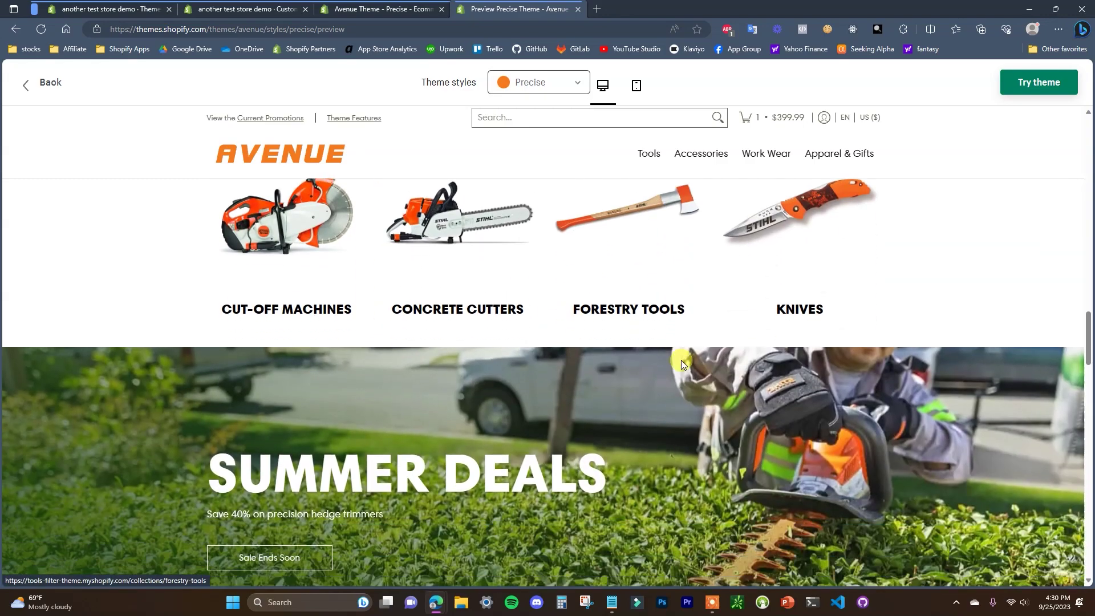
{"action": "scroll", "coordinate": [653, 342], "scroll_direction": "up", "scroll_amount": 2}
{"action": "scroll", "coordinate": [457, 388], "scroll_direction": "down", "scroll_amount": 1}
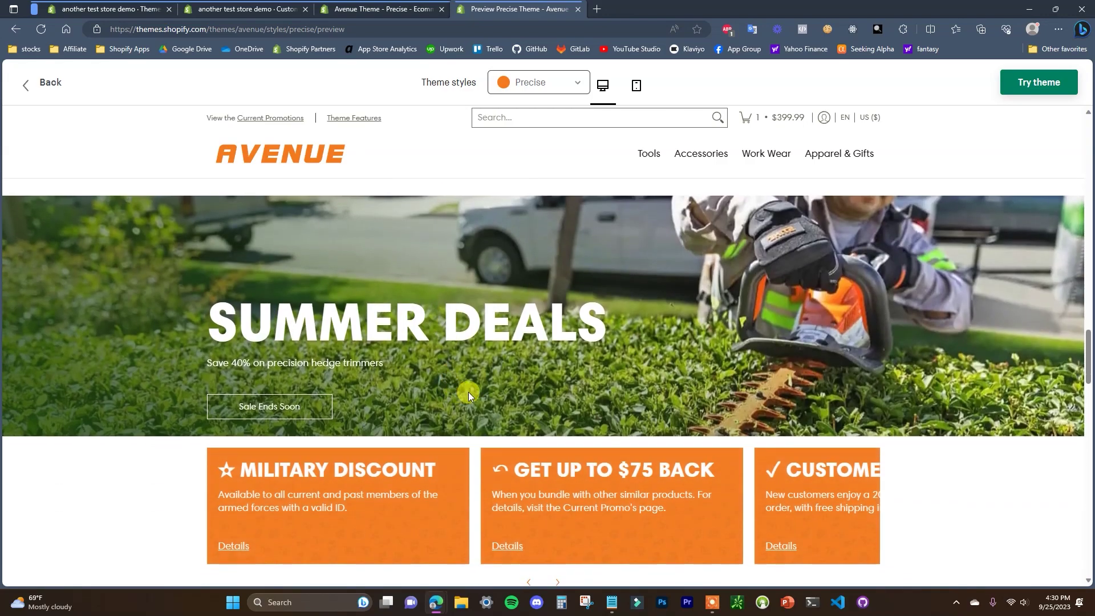
{"action": "scroll", "coordinate": [494, 323], "scroll_direction": "down", "scroll_amount": 1}
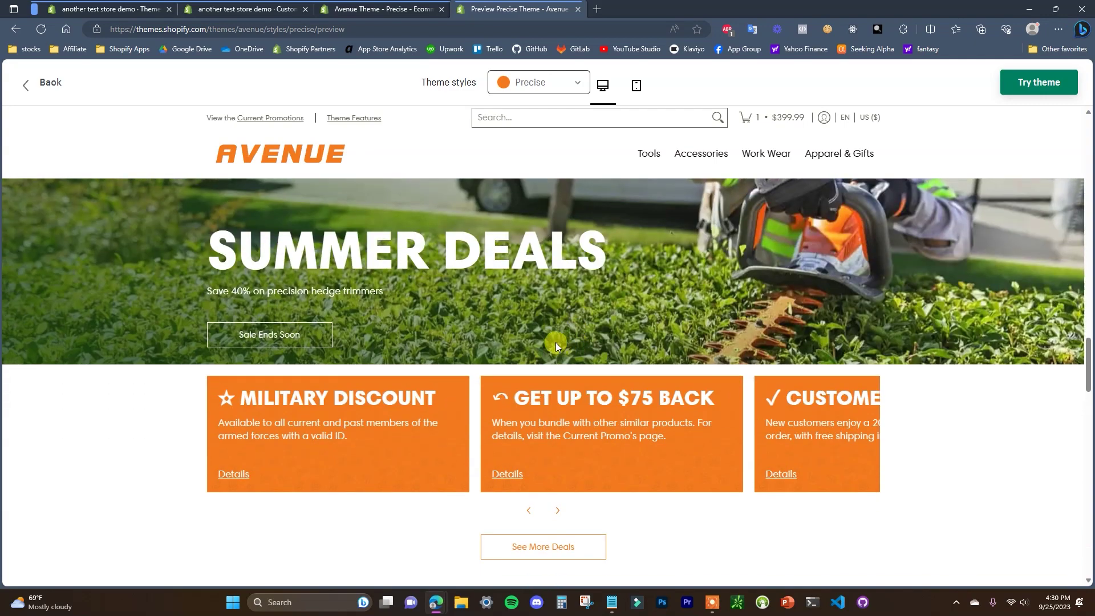
{"action": "scroll", "coordinate": [422, 351], "scroll_direction": "down", "scroll_amount": 1}
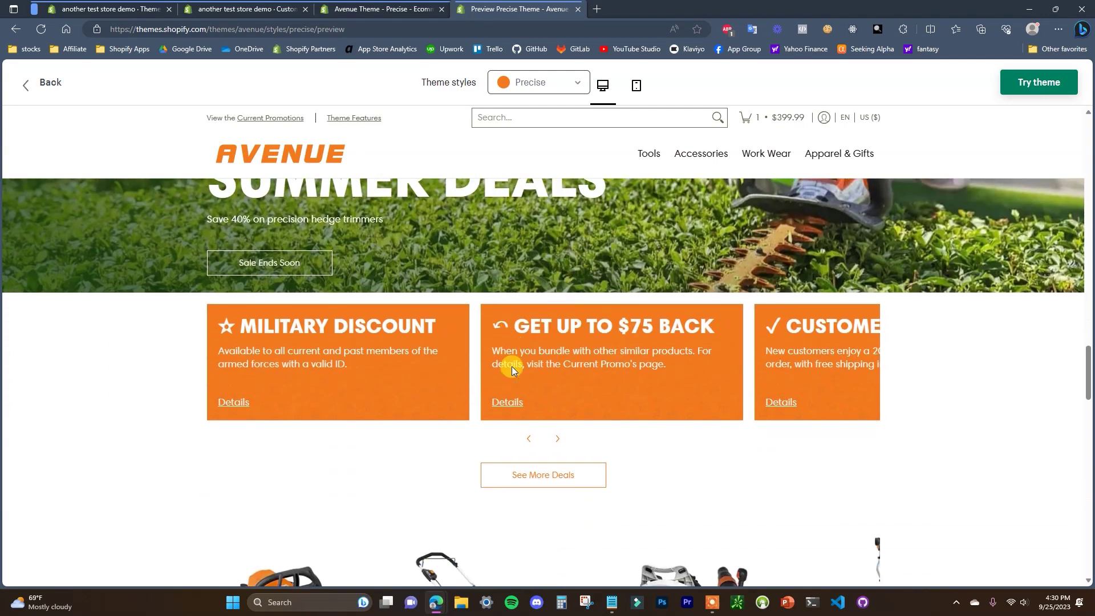
{"action": "left_click", "coordinate": [558, 438]}
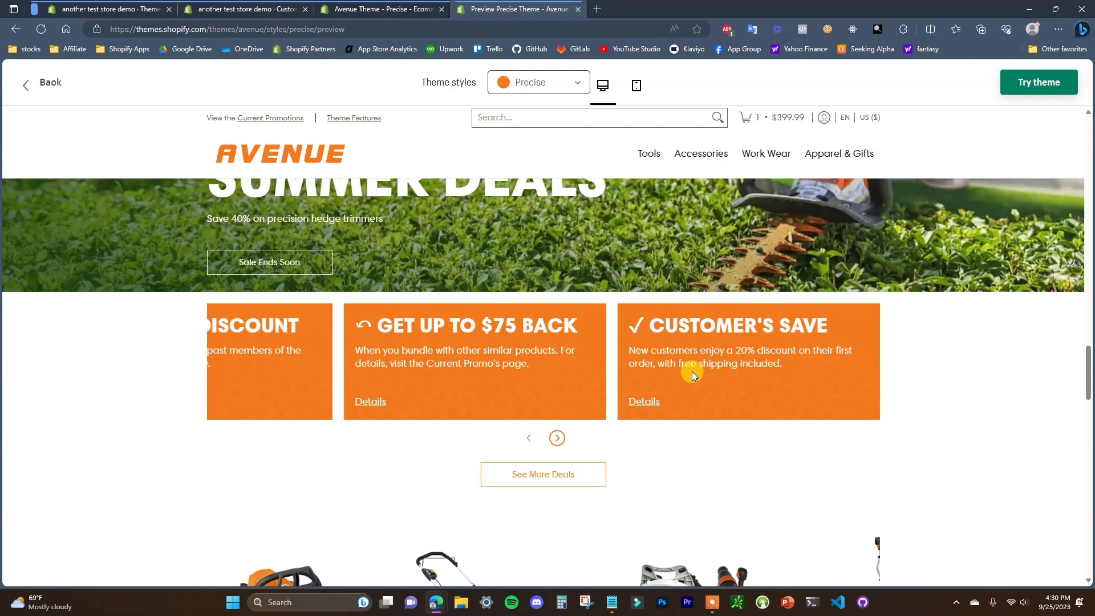
Review the home page's category link lists and open the Mowing & Planting page
{"action": "scroll", "coordinate": [579, 375], "scroll_direction": "down", "scroll_amount": 5}
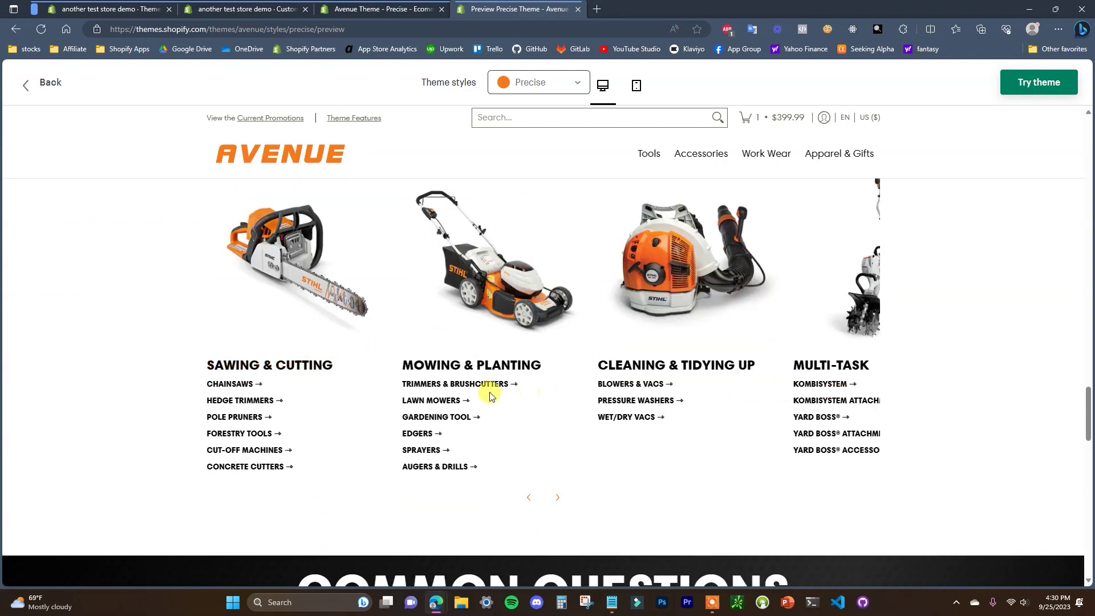
{"action": "scroll", "coordinate": [502, 456], "scroll_direction": "down", "scroll_amount": 1}
{"action": "scroll", "coordinate": [485, 406], "scroll_direction": "up", "scroll_amount": 1}
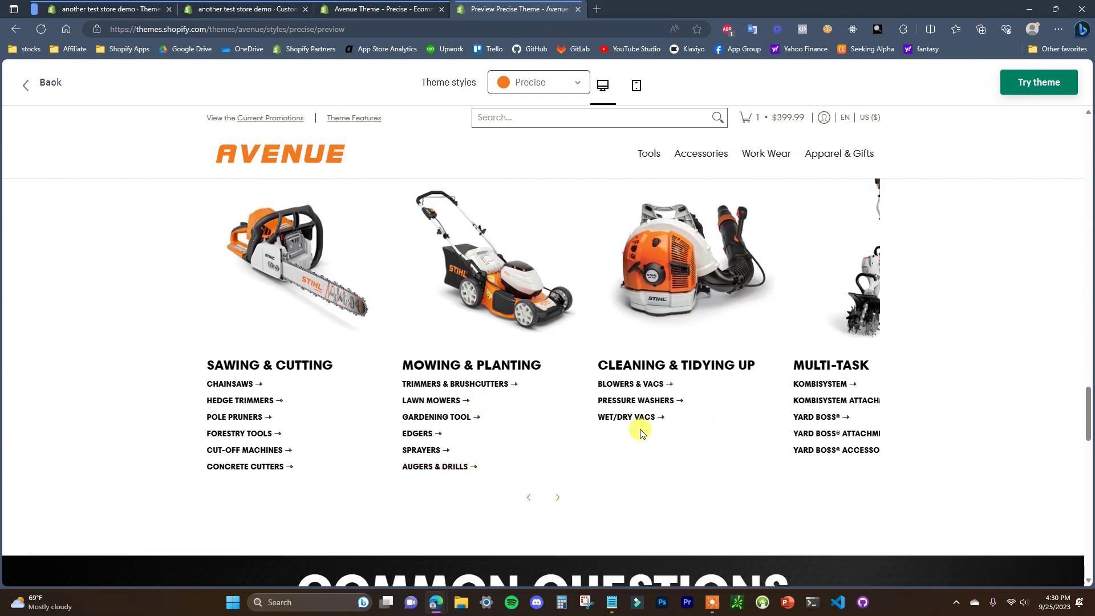
{"action": "scroll", "coordinate": [929, 390], "scroll_direction": "down", "scroll_amount": 1}
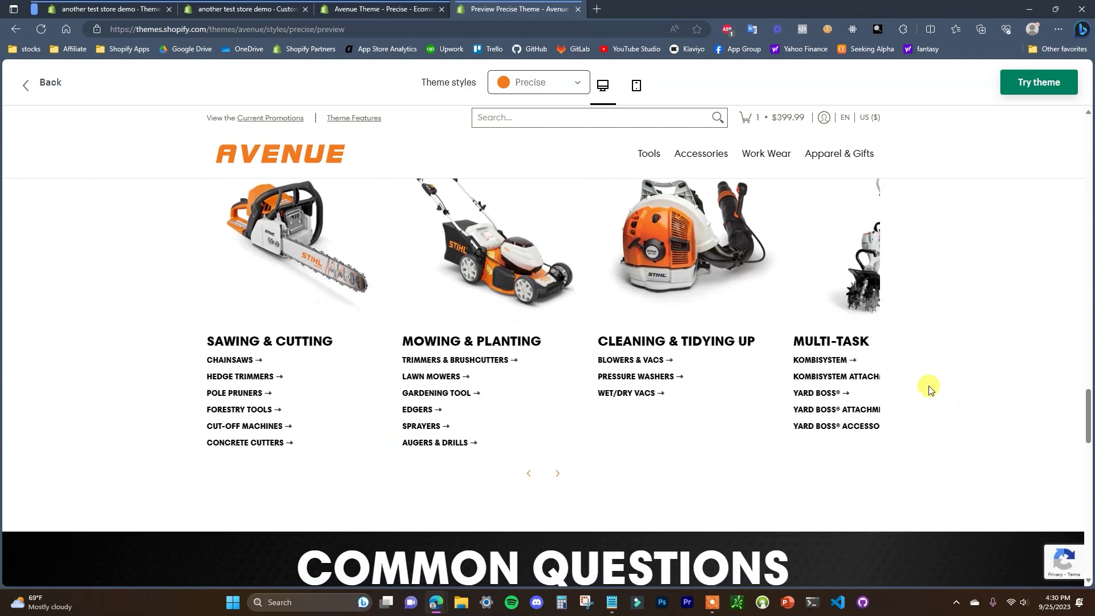
{"action": "left_click", "coordinate": [480, 342]}
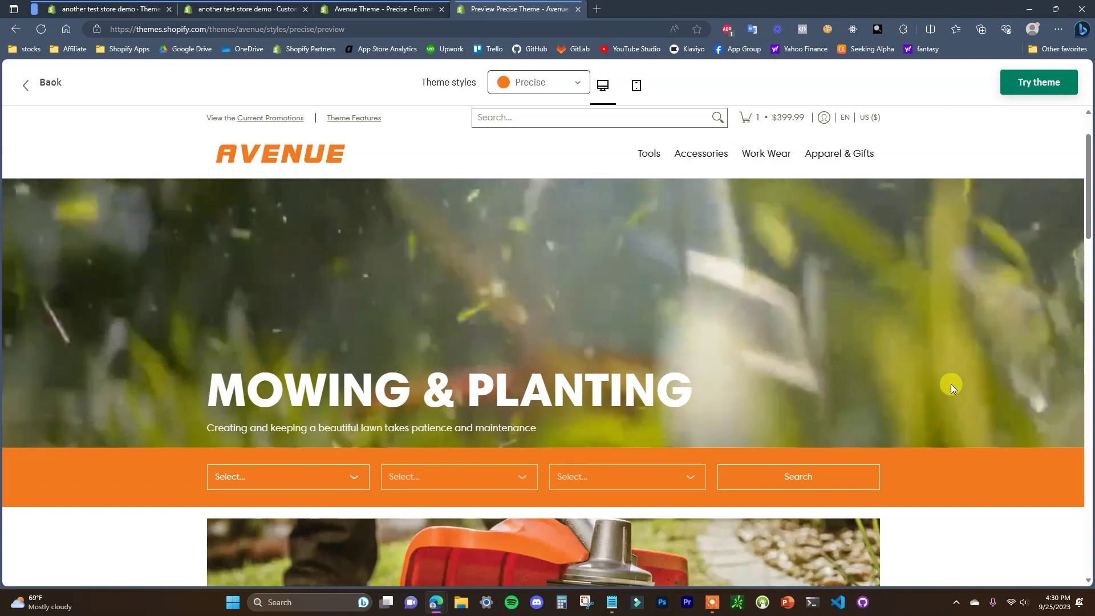
Examine the Mowing & Planting page's video banner, product finder and collection image tiles
{"action": "scroll", "coordinate": [1038, 391], "scroll_direction": "down", "scroll_amount": 3}
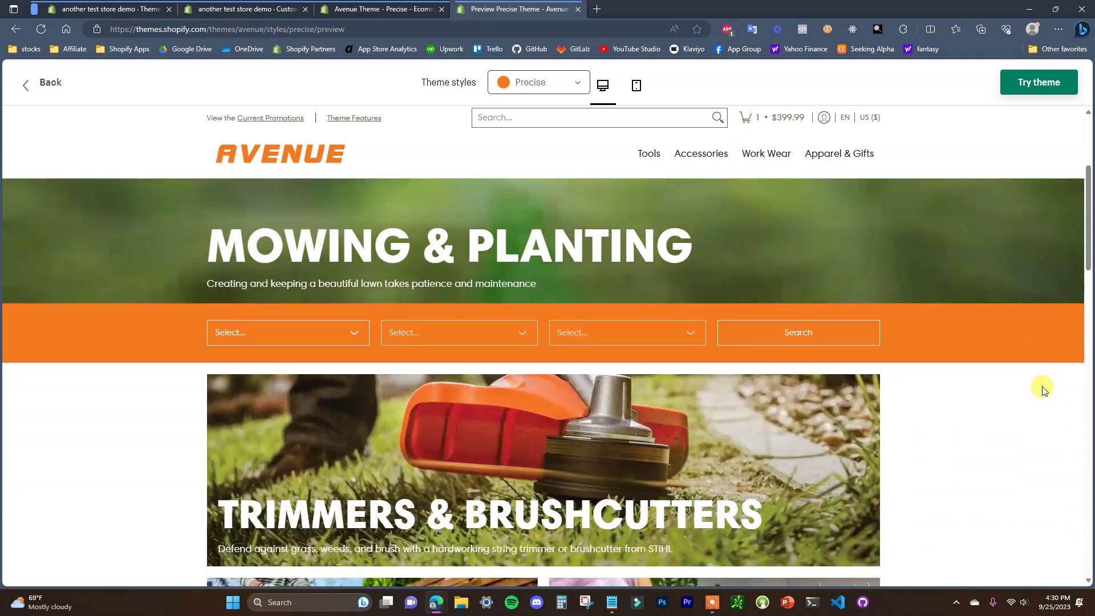
{"action": "scroll", "coordinate": [1048, 389], "scroll_direction": "down", "scroll_amount": 1}
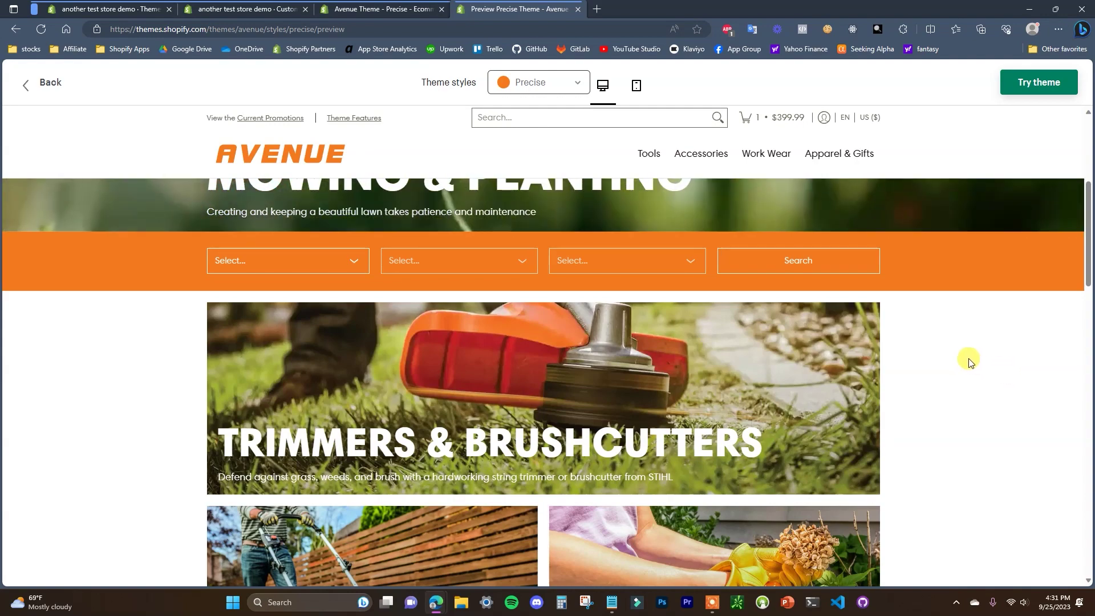
{"action": "scroll", "coordinate": [971, 374], "scroll_direction": "up", "scroll_amount": 2}
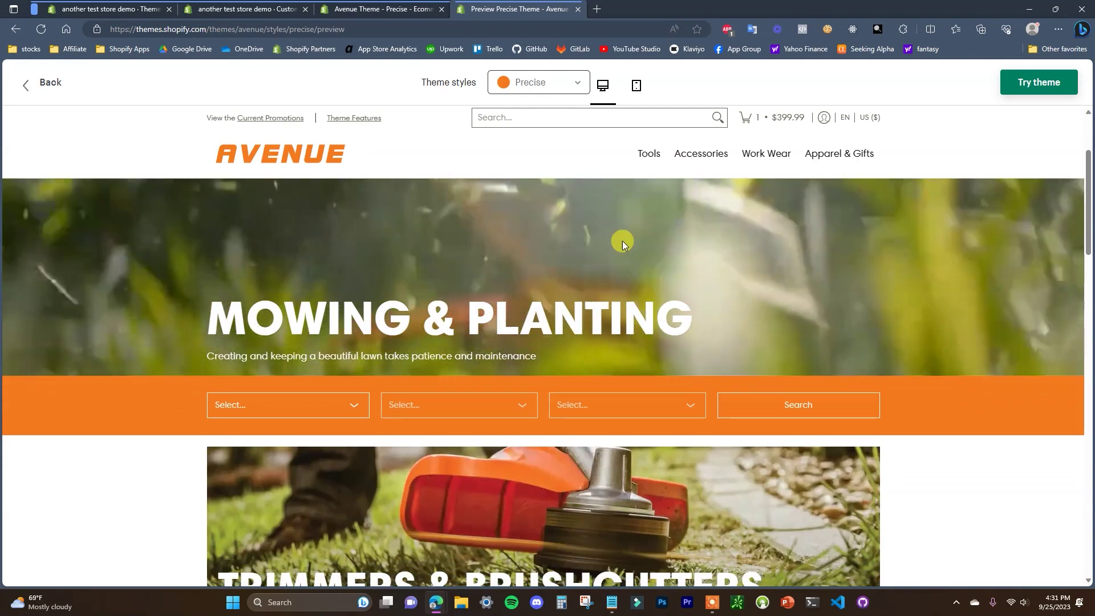
{"action": "scroll", "coordinate": [799, 400], "scroll_direction": "down", "scroll_amount": 3}
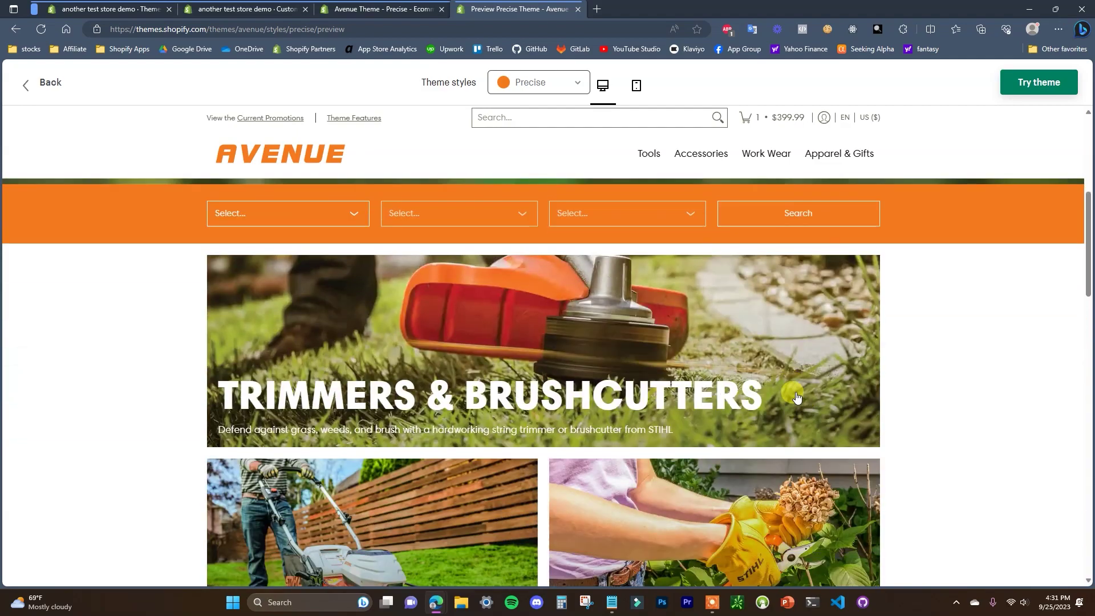
{"action": "scroll", "coordinate": [799, 399], "scroll_direction": "up", "scroll_amount": 1}
{"action": "scroll", "coordinate": [816, 456], "scroll_direction": "up", "scroll_amount": 3}
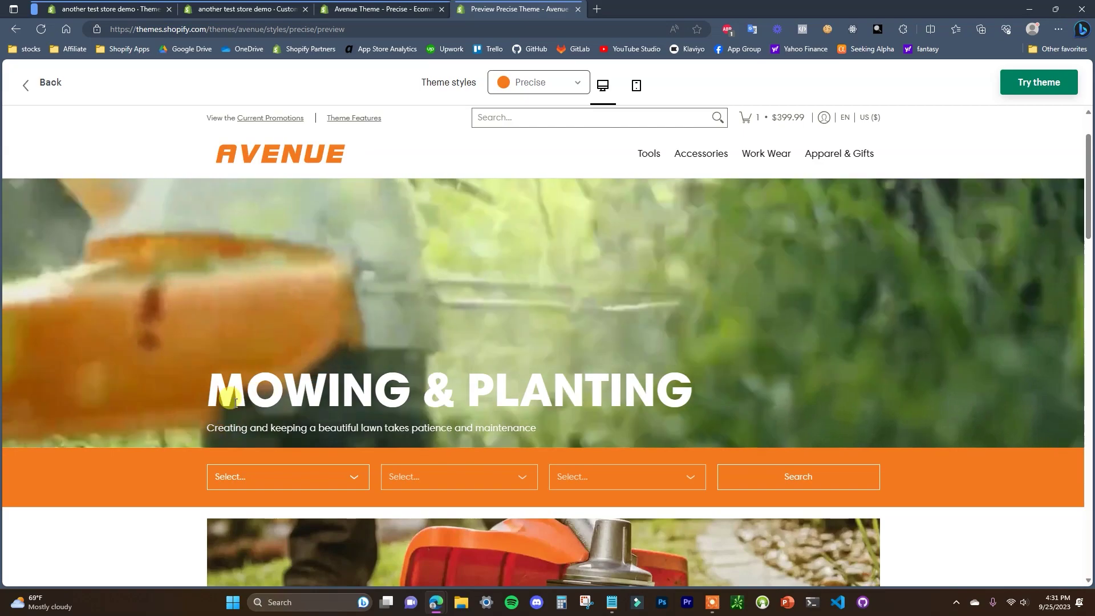
{"action": "scroll", "coordinate": [856, 411], "scroll_direction": "down", "scroll_amount": 4}
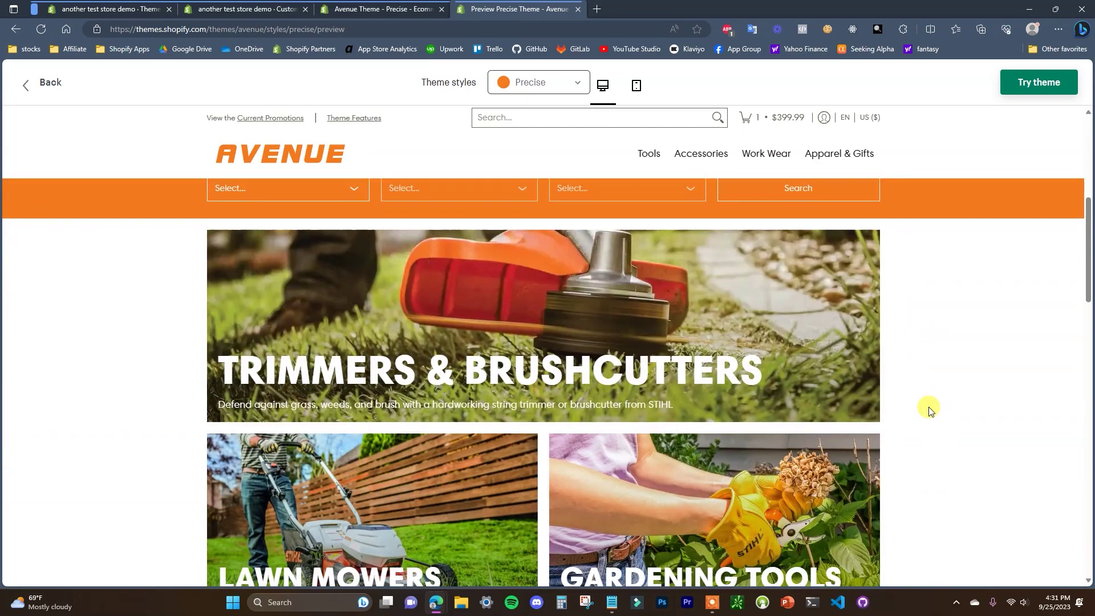
Review the Mowing & Planting page's collection image tiles from Trimmers & Brushcutters to Augers & Drills, and open the Lawn Mowers collection
{"action": "scroll", "coordinate": [935, 406], "scroll_direction": "down", "scroll_amount": 2}
{"action": "scroll", "coordinate": [565, 282], "scroll_direction": "up", "scroll_amount": 1}
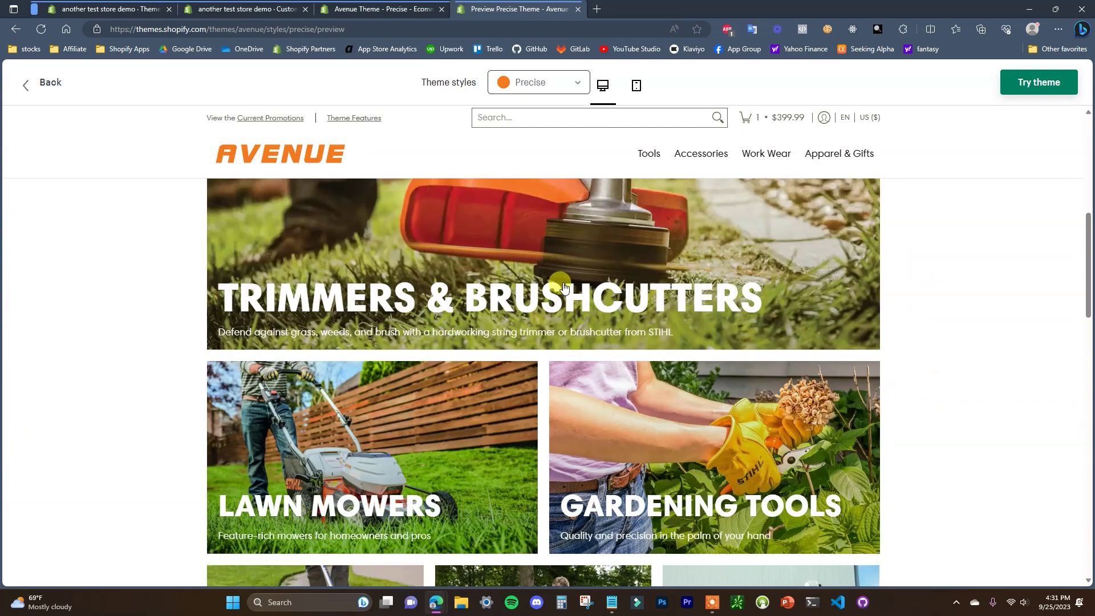
{"action": "scroll", "coordinate": [562, 286], "scroll_direction": "down", "scroll_amount": 1}
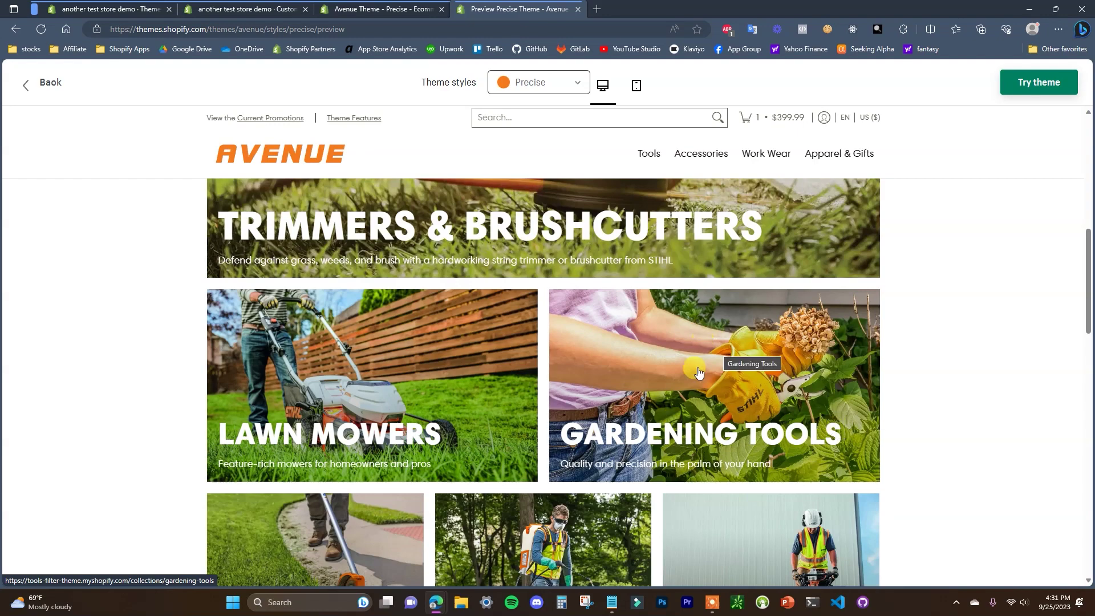
{"action": "scroll", "coordinate": [684, 366], "scroll_direction": "up", "scroll_amount": 1}
{"action": "scroll", "coordinate": [456, 388], "scroll_direction": "down", "scroll_amount": 4}
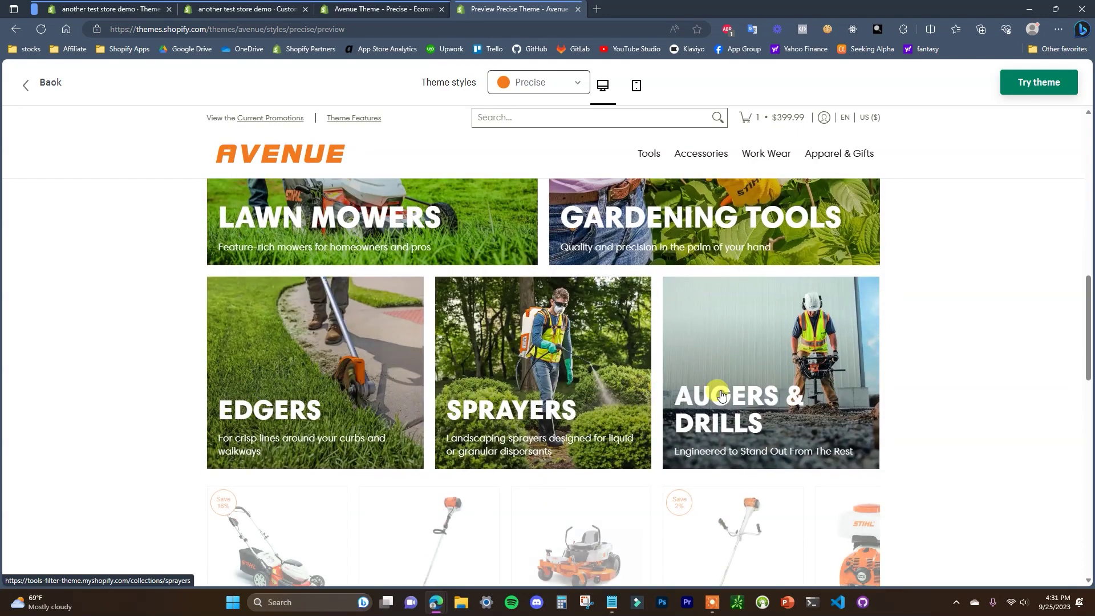
{"action": "scroll", "coordinate": [643, 391], "scroll_direction": "up", "scroll_amount": 3}
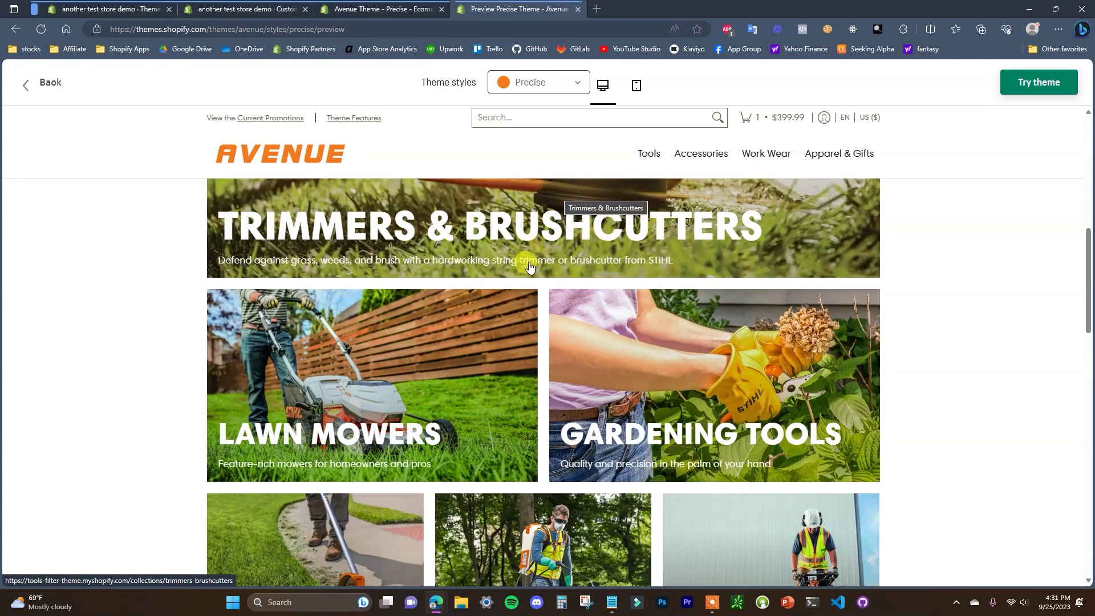
{"action": "left_click", "coordinate": [419, 398]}
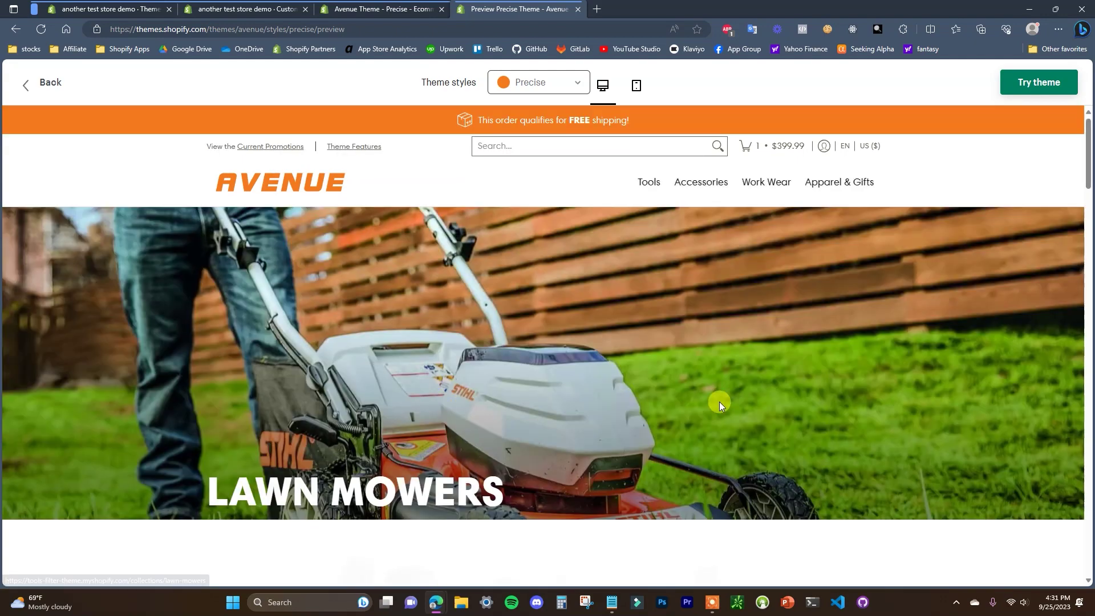
Review the Lawn Mowers page's banner, sub-collection links and the start of its product grid
{"action": "scroll", "coordinate": [859, 382], "scroll_direction": "down", "scroll_amount": 5}
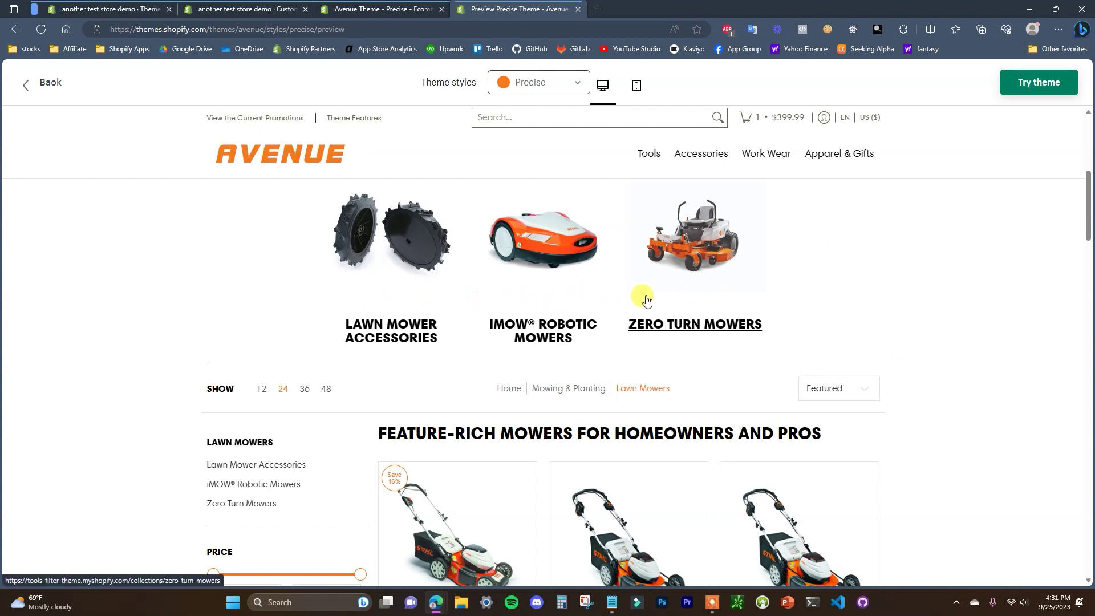
{"action": "scroll", "coordinate": [647, 300], "scroll_direction": "down", "scroll_amount": 2}
{"action": "scroll", "coordinate": [884, 386], "scroll_direction": "down", "scroll_amount": 1}
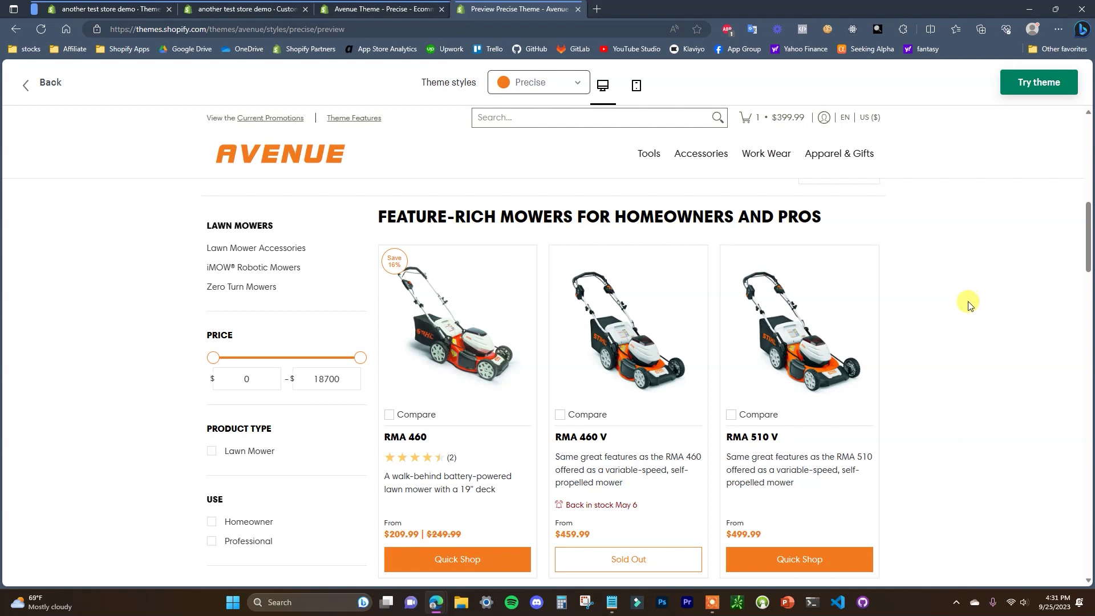
{"action": "mouse_move", "coordinate": [648, 154]}
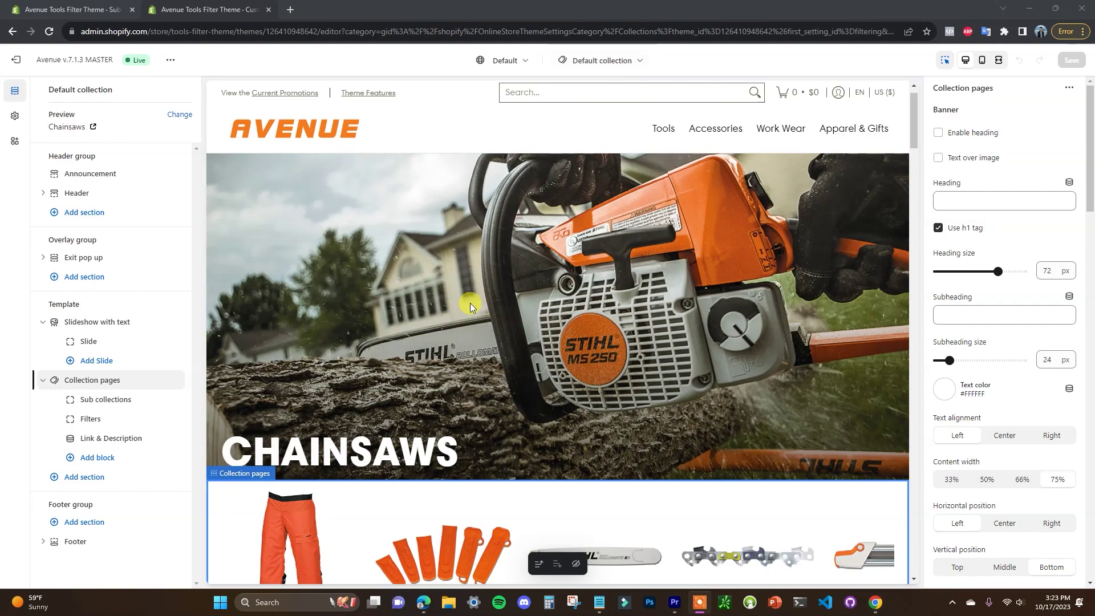
Inspect the Collection pages section and its Sub collections block in the theme editor, paging the Chainsaws sub-collection carousel forward and back
{"action": "left_click", "coordinate": [122, 382]}
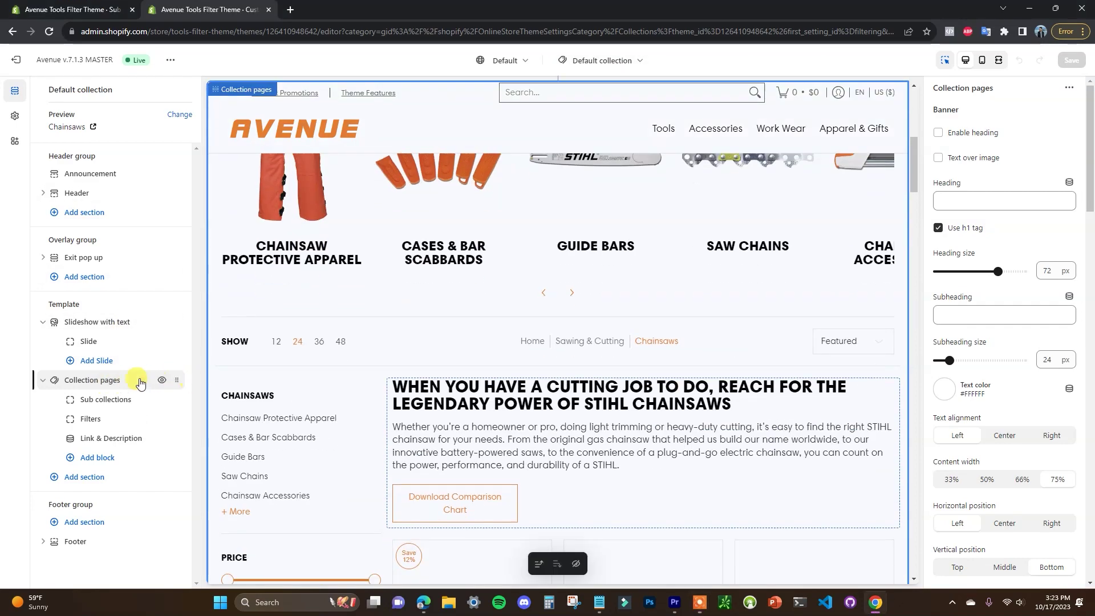
{"action": "scroll", "coordinate": [560, 291], "scroll_direction": "up", "scroll_amount": 2}
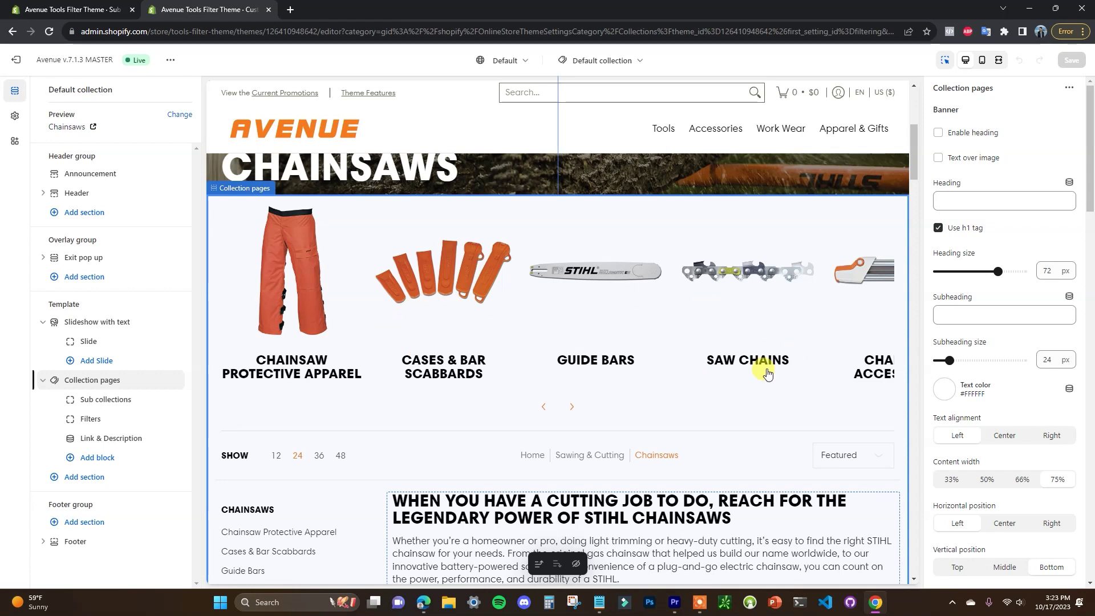
{"action": "left_click", "coordinate": [118, 406]}
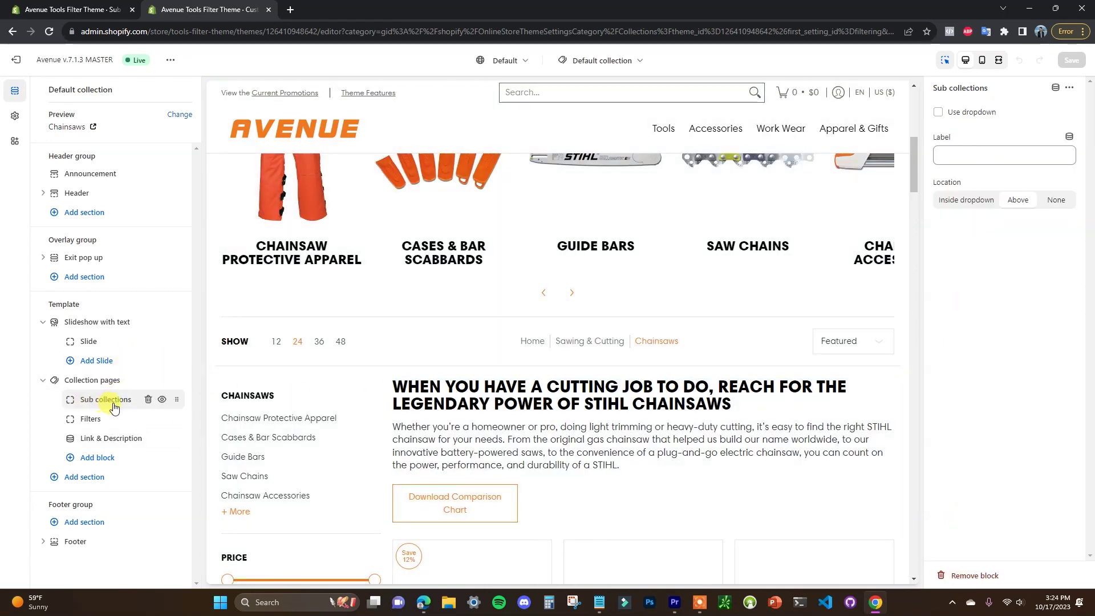
{"action": "scroll", "coordinate": [391, 428], "scroll_direction": "up", "scroll_amount": 1}
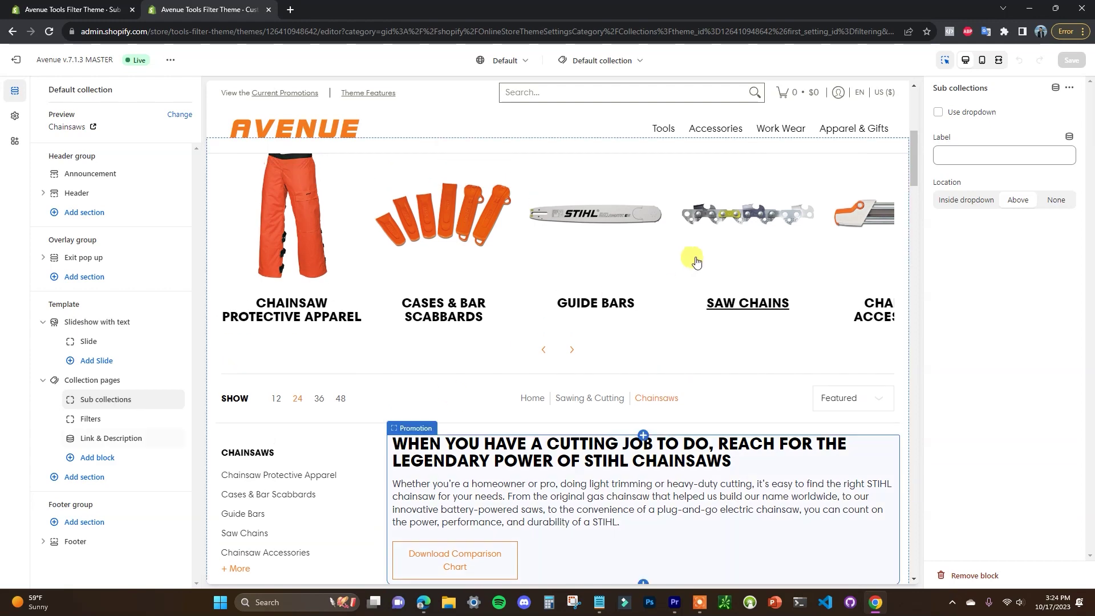
{"action": "left_click", "coordinate": [573, 350]}
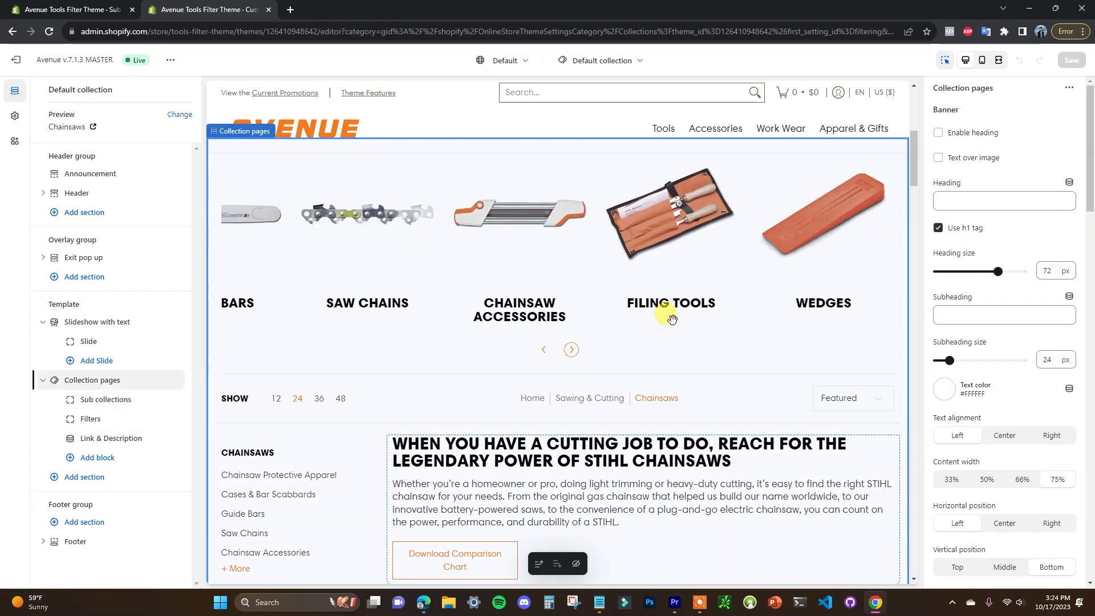
{"action": "left_click", "coordinate": [546, 350]}
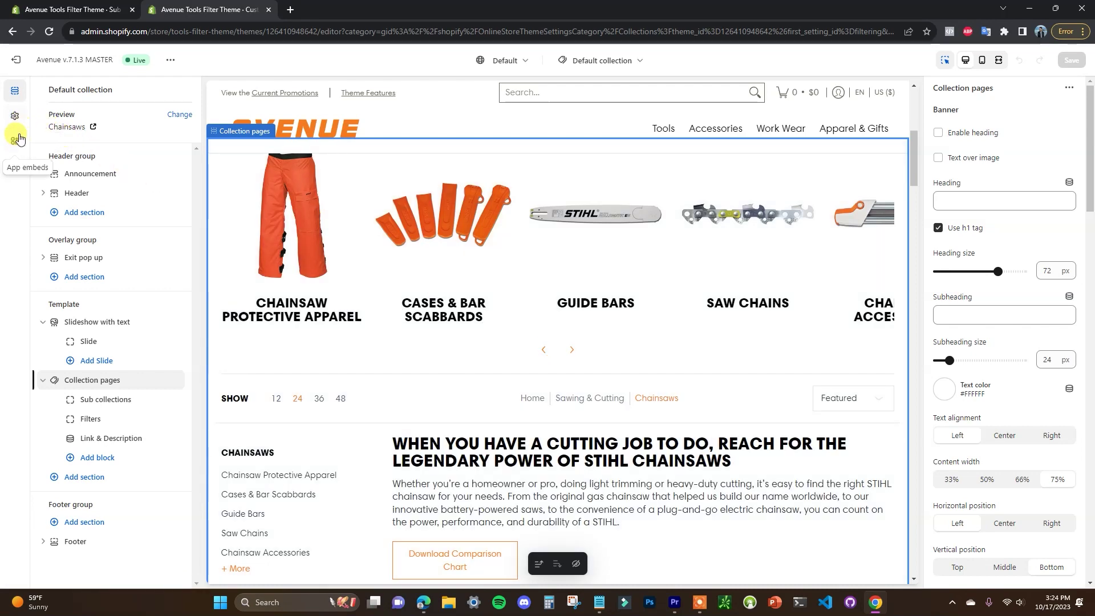
Open the theme settings and review the sub collection navigation options under Collections
{"action": "left_click", "coordinate": [15, 117]}
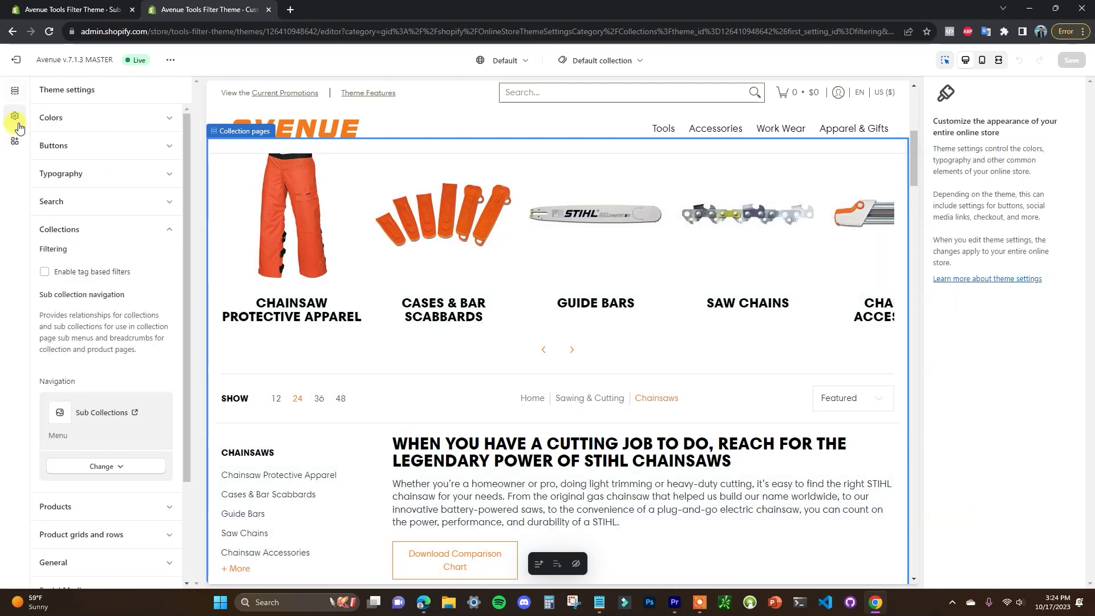
{"action": "left_click", "coordinate": [140, 230]}
{"action": "left_click", "coordinate": [132, 231]}
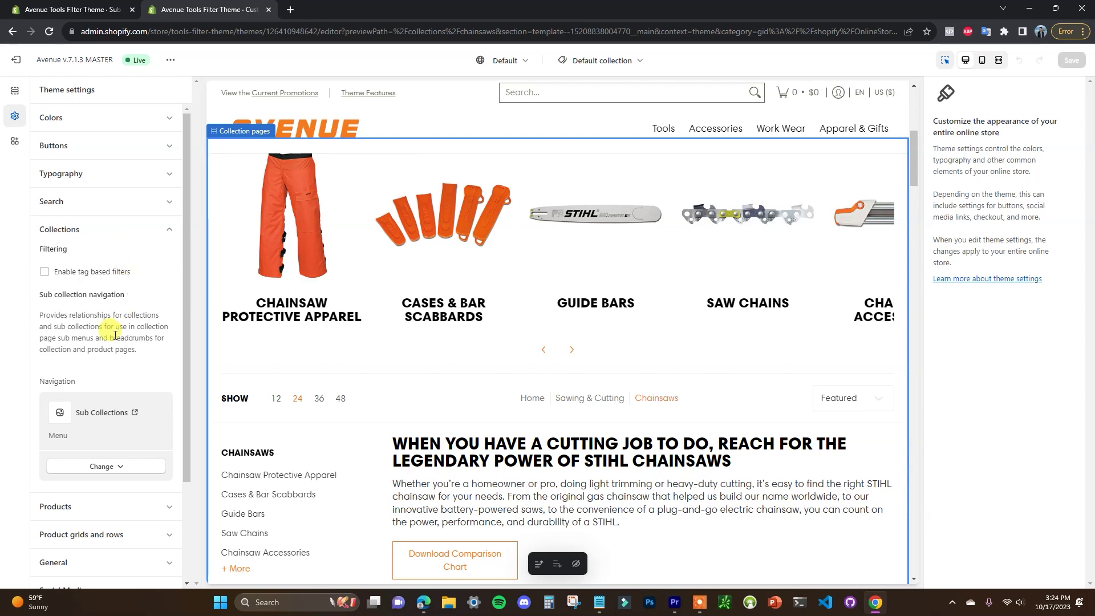
{"action": "scroll", "coordinate": [116, 335], "scroll_direction": "down", "scroll_amount": 1}
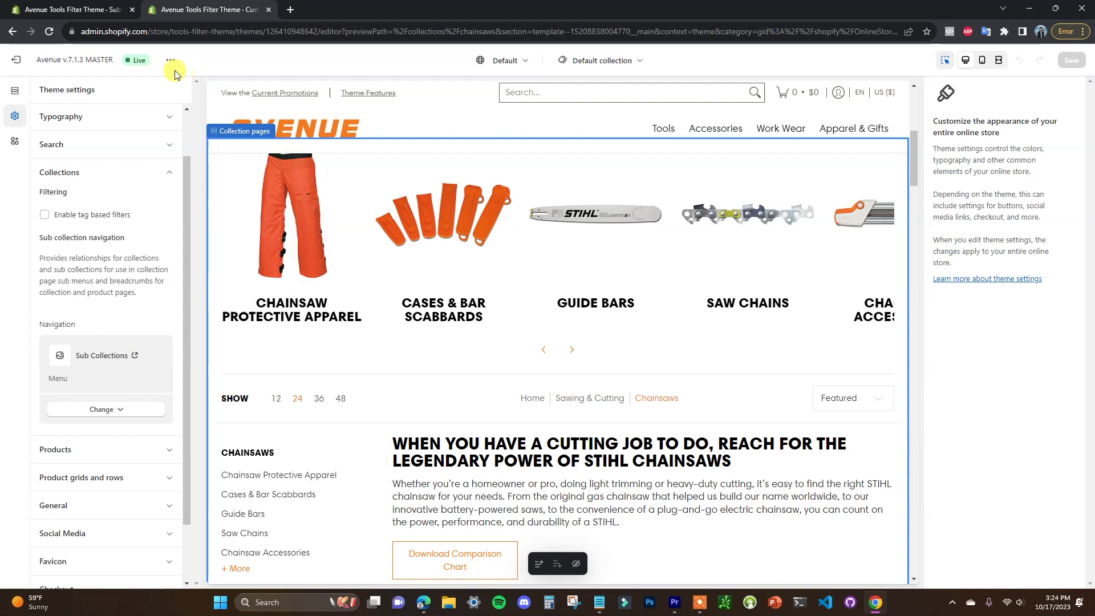
Switch to the Sub Collections navigation menu in the Shopify admin and point out its title
{"action": "left_click", "coordinate": [86, 9]}
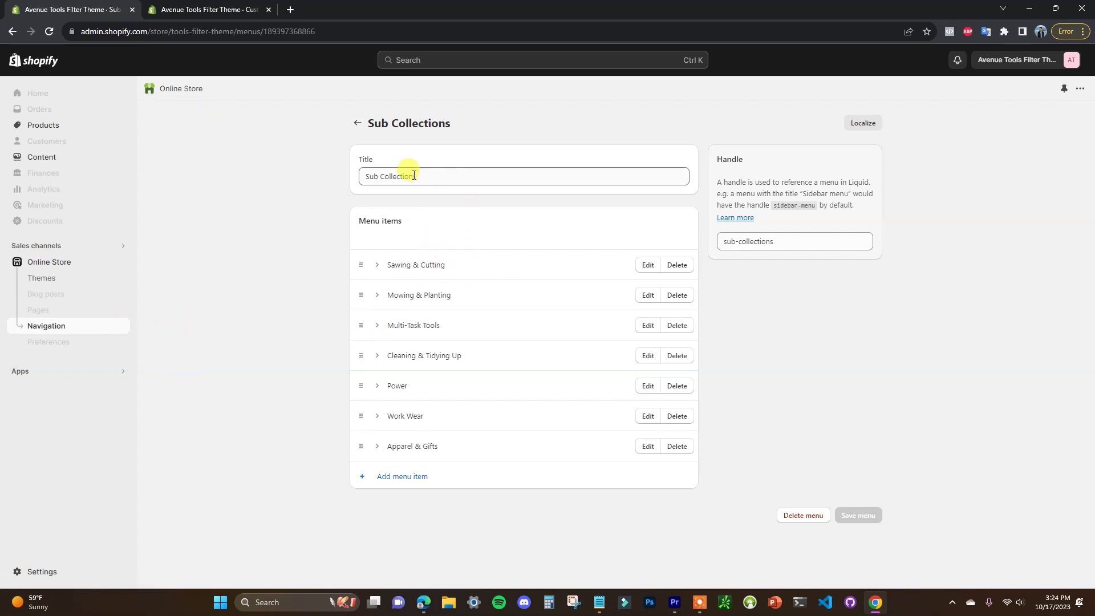
{"action": "left_click_drag", "start_coordinate": [434, 178], "coordinate": [328, 178]}
{"action": "left_click", "coordinate": [360, 200]}
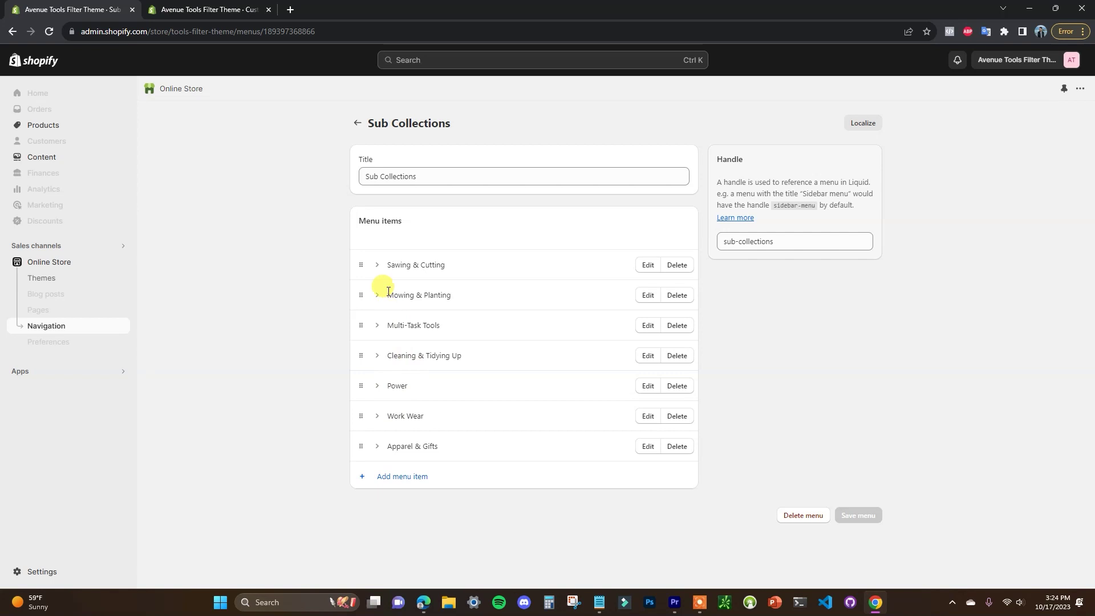
Expand Sawing & Cutting and its Chainsaws item to examine the nested menu items, and return to the theme editor
{"action": "left_click", "coordinate": [378, 265]}
{"action": "scroll", "coordinate": [420, 294], "scroll_direction": "down", "scroll_amount": 1}
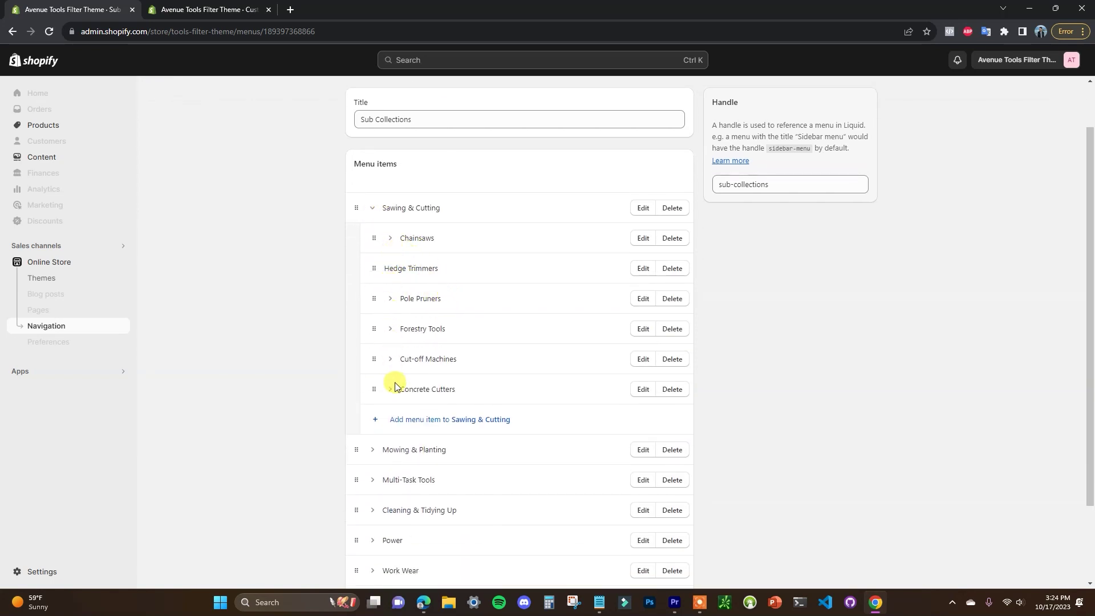
{"action": "left_click", "coordinate": [390, 240]}
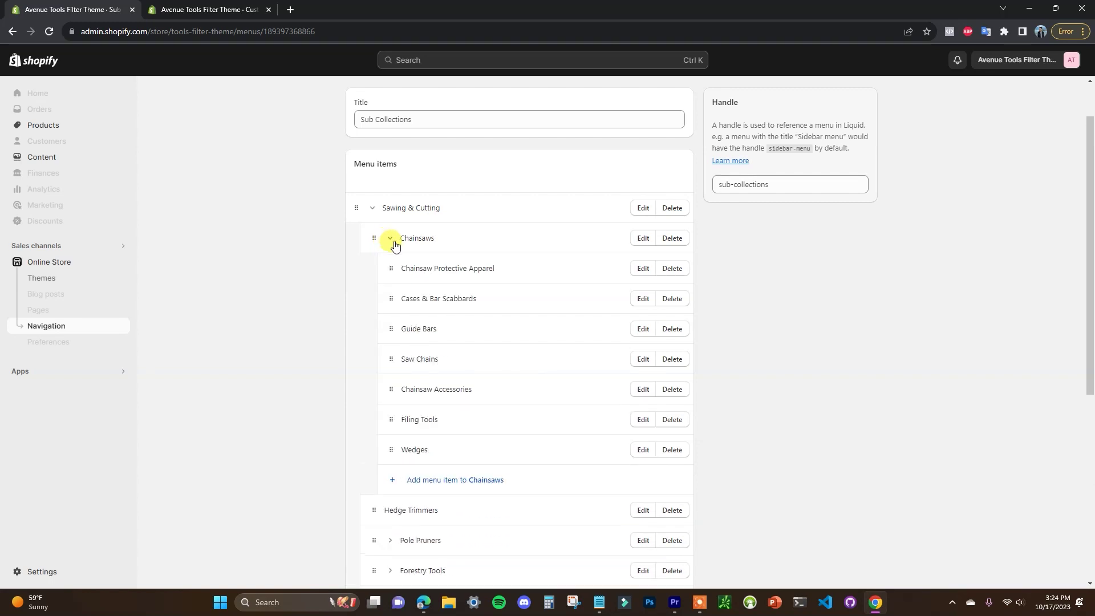
{"action": "scroll", "coordinate": [467, 301], "scroll_direction": "down", "scroll_amount": 1}
{"action": "scroll", "coordinate": [490, 296], "scroll_direction": "up", "scroll_amount": 1}
{"action": "scroll", "coordinate": [465, 386], "scroll_direction": "up", "scroll_amount": 1}
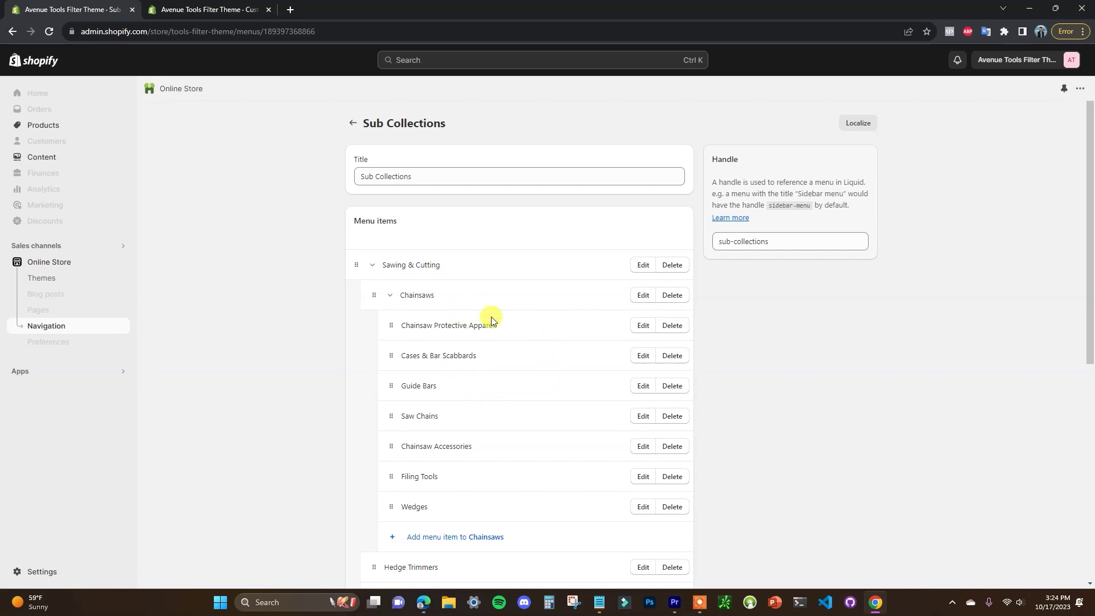
{"action": "scroll", "coordinate": [485, 251], "scroll_direction": "down", "scroll_amount": 1}
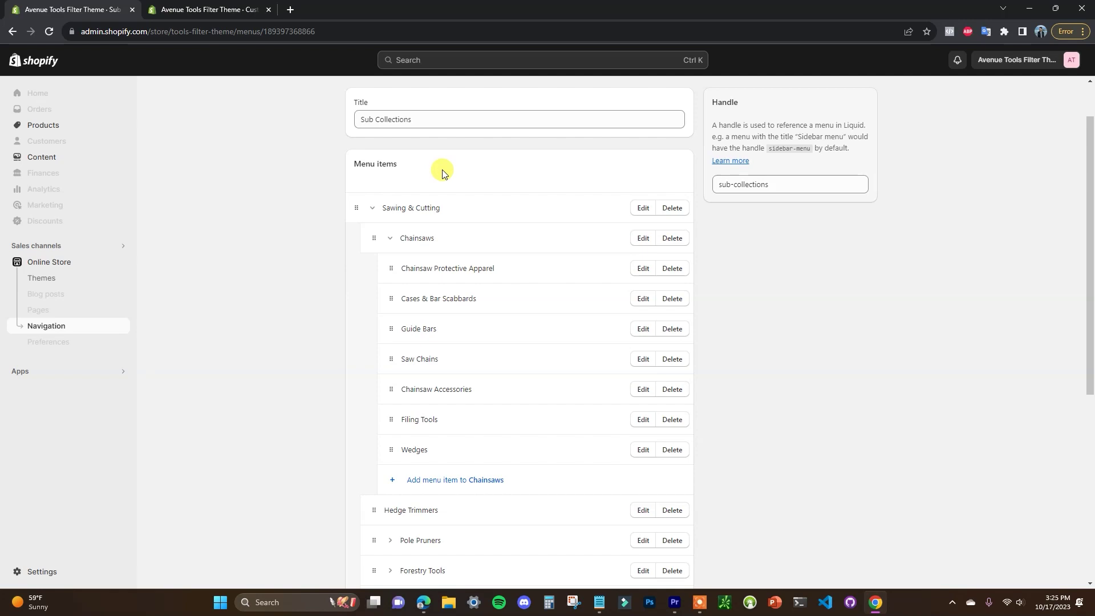
{"action": "scroll", "coordinate": [377, 204], "scroll_direction": "up", "scroll_amount": 1}
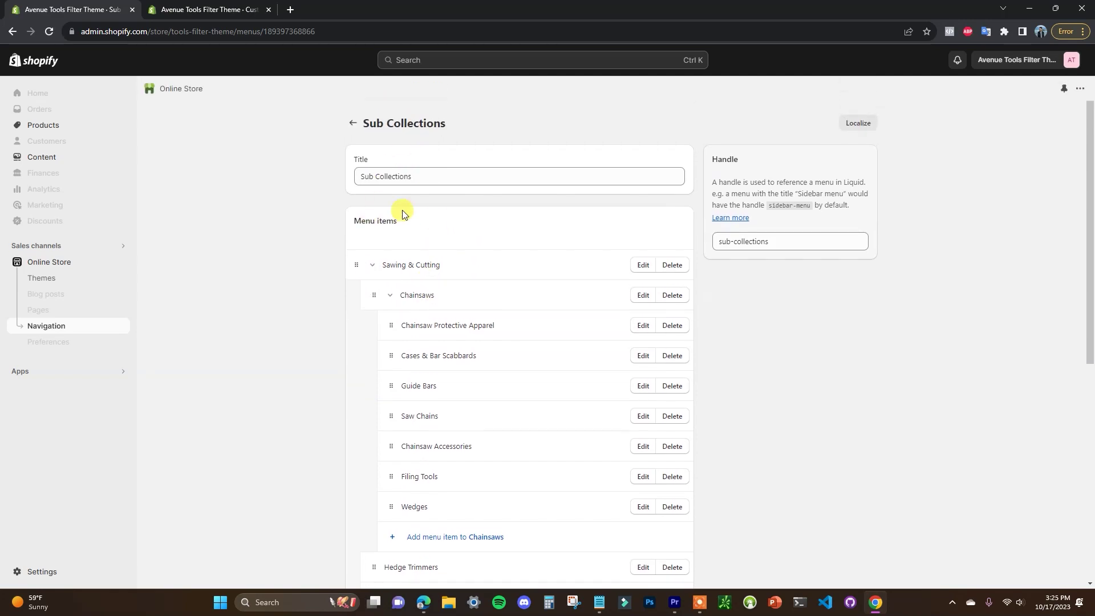
{"action": "left_click", "coordinate": [208, 9]}
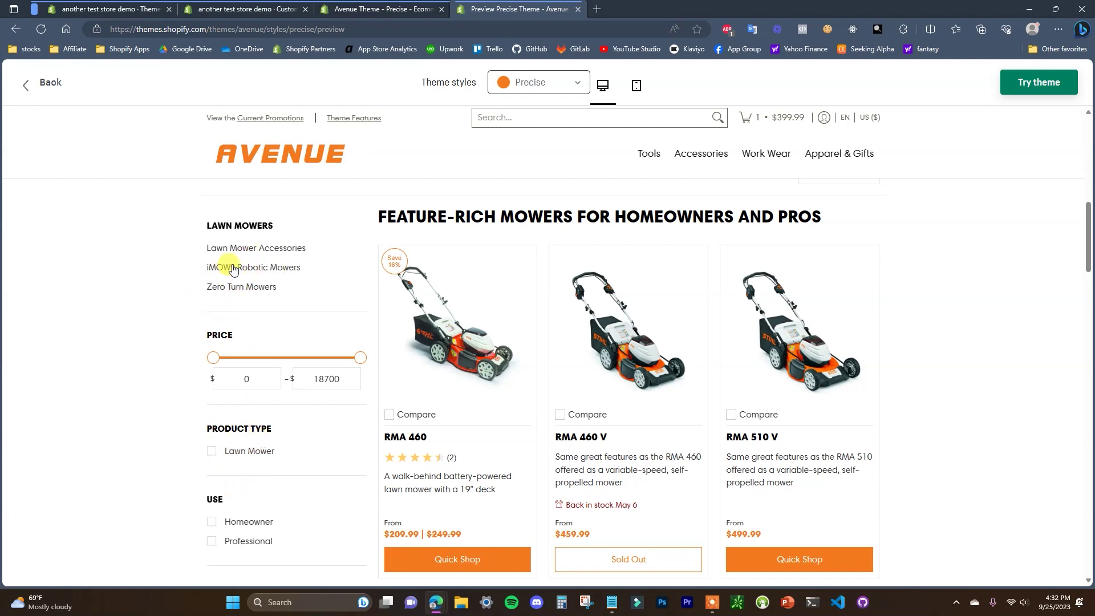
Examine the sidebar filters and product cards along the Lawn Mowers collection page in the demo store
{"action": "scroll", "coordinate": [238, 288], "scroll_direction": "down", "scroll_amount": 4}
{"action": "scroll", "coordinate": [301, 313], "scroll_direction": "down", "scroll_amount": 3}
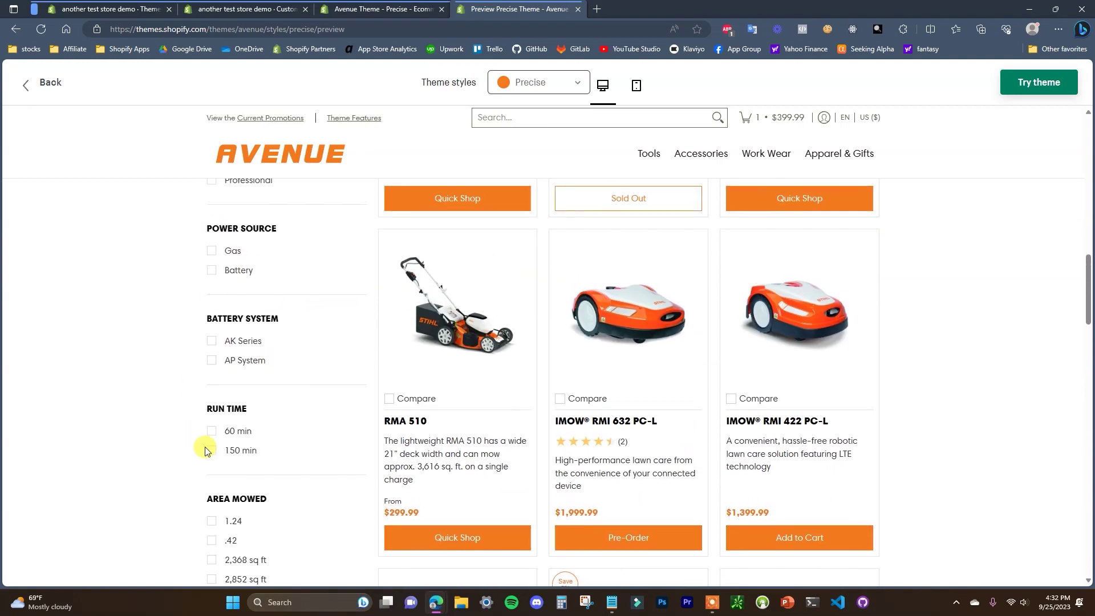
{"action": "scroll", "coordinate": [255, 411], "scroll_direction": "down", "scroll_amount": 7}
{"action": "scroll", "coordinate": [247, 440], "scroll_direction": "up", "scroll_amount": 13}
{"action": "scroll", "coordinate": [956, 388], "scroll_direction": "down", "scroll_amount": 2}
{"action": "scroll", "coordinate": [661, 531], "scroll_direction": "up", "scroll_amount": 1}
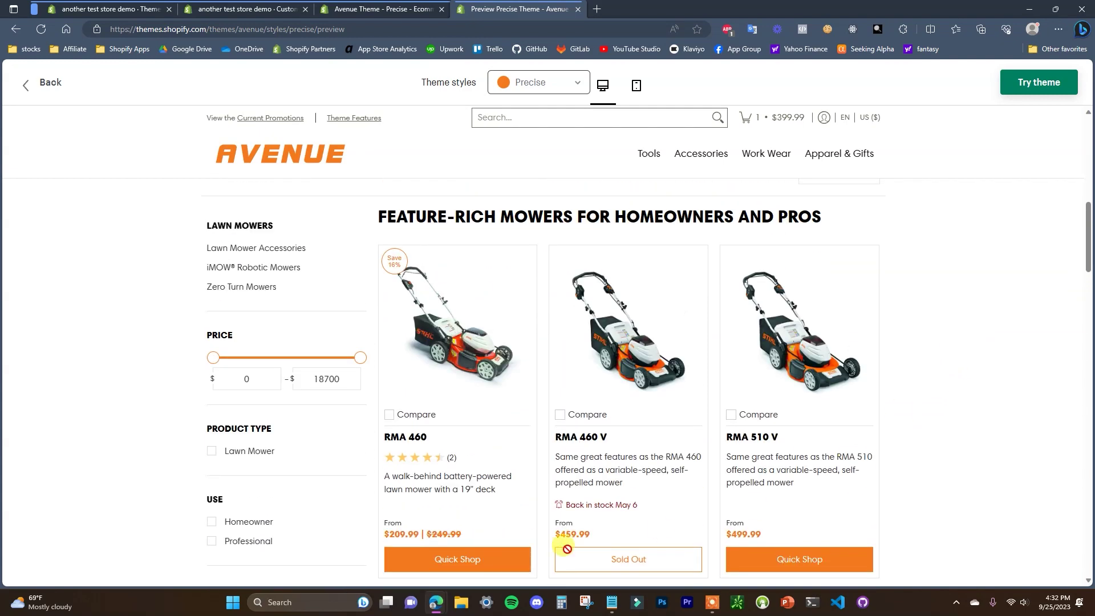
Open the quick shop window for the RMA 460 mower, review its purchase options, and close it
{"action": "left_click", "coordinate": [489, 559]}
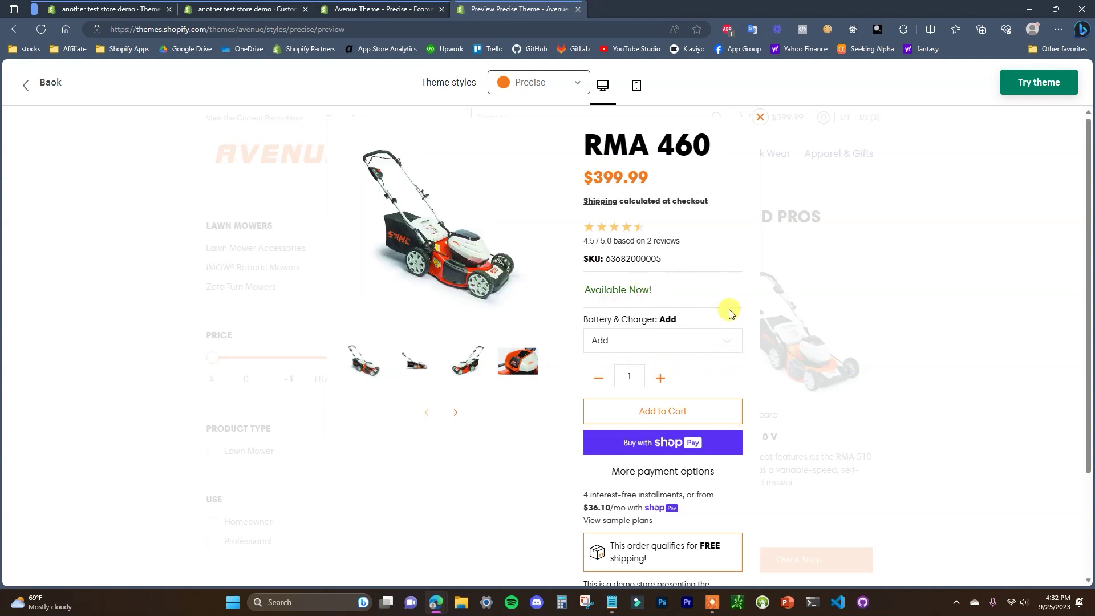
{"action": "scroll", "coordinate": [726, 350], "scroll_direction": "down", "scroll_amount": 2}
{"action": "scroll", "coordinate": [714, 325], "scroll_direction": "up", "scroll_amount": 1}
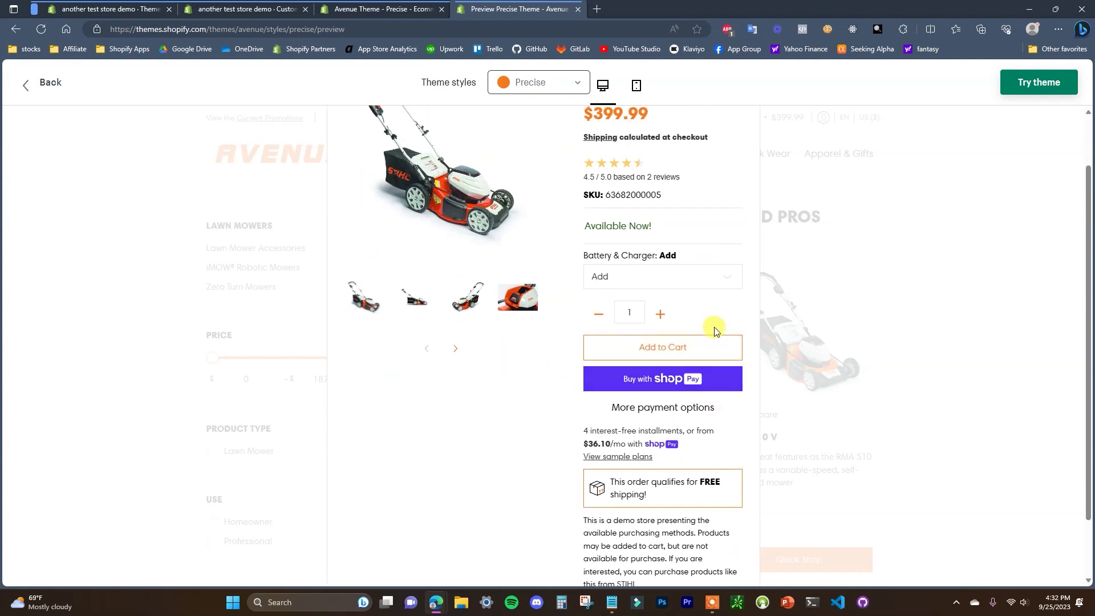
{"action": "scroll", "coordinate": [685, 342], "scroll_direction": "up", "scroll_amount": 1}
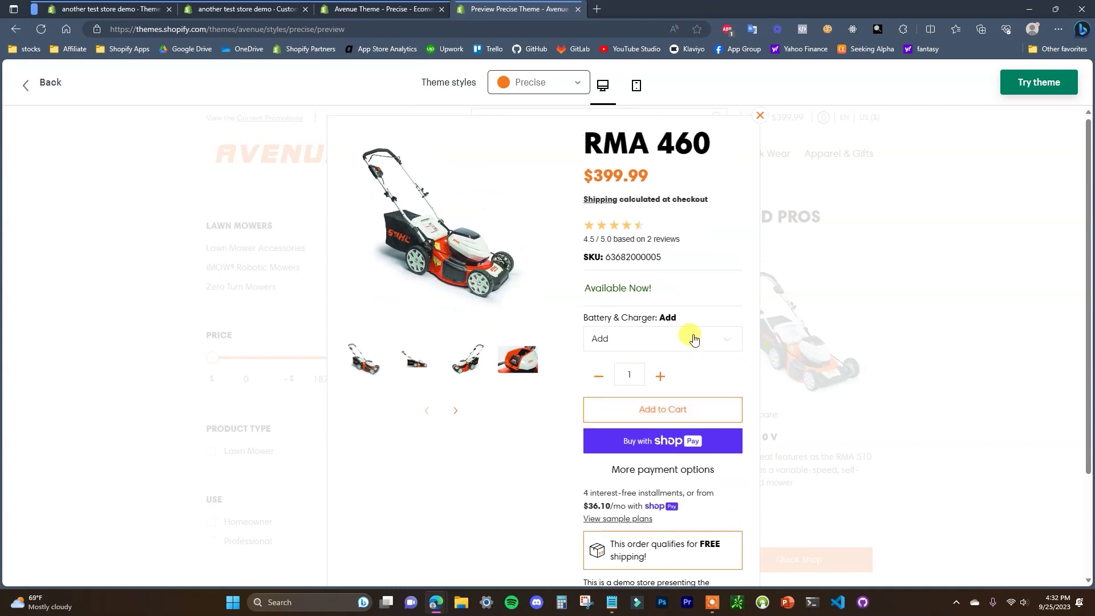
{"action": "left_click", "coordinate": [761, 117]}
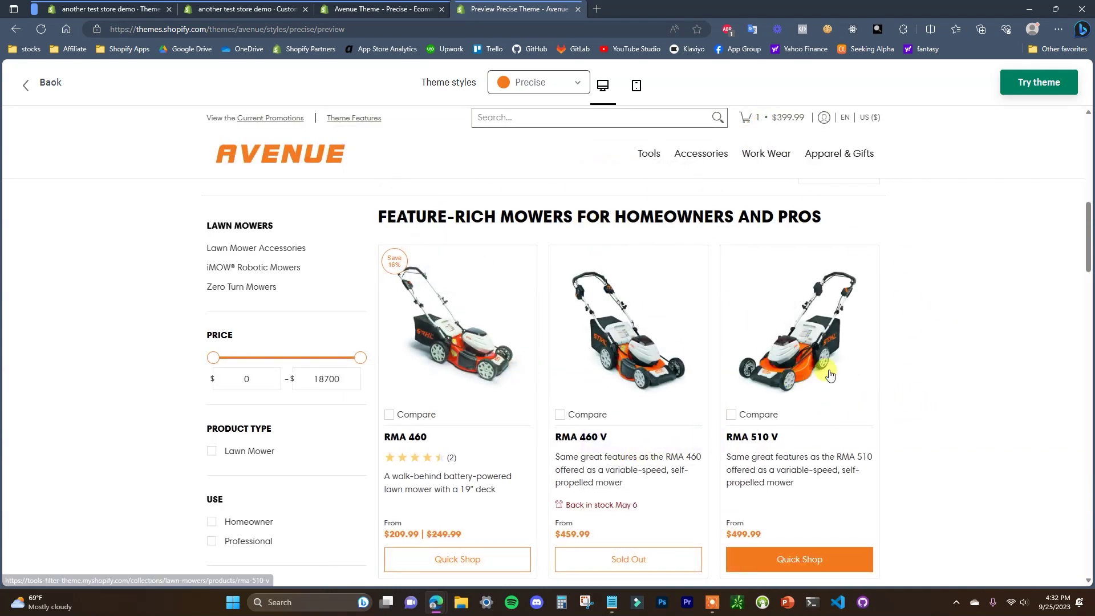
Mark the RMA 460, RMA 460 V and RMA 510 V mowers for comparison and open the product comparison table
{"action": "left_click", "coordinate": [388, 416]}
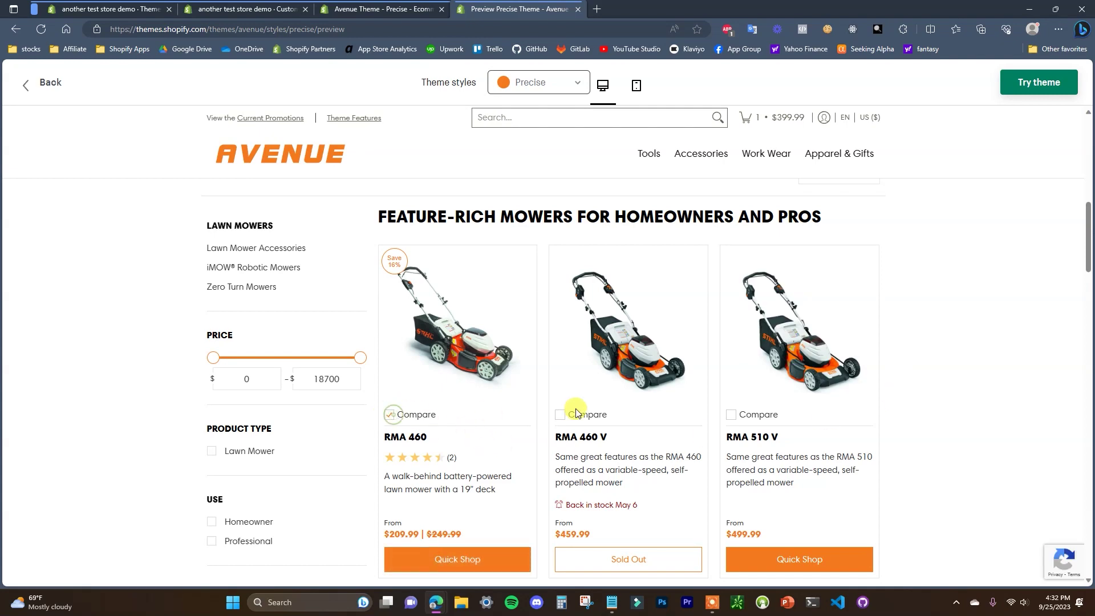
{"action": "left_click", "coordinate": [560, 416]}
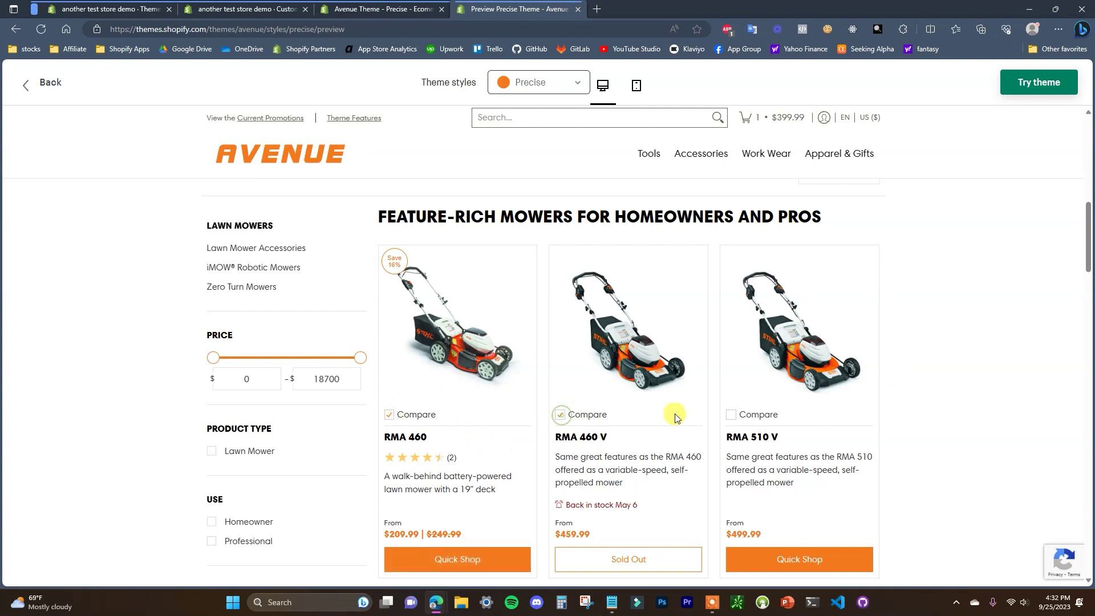
{"action": "left_click", "coordinate": [732, 415]}
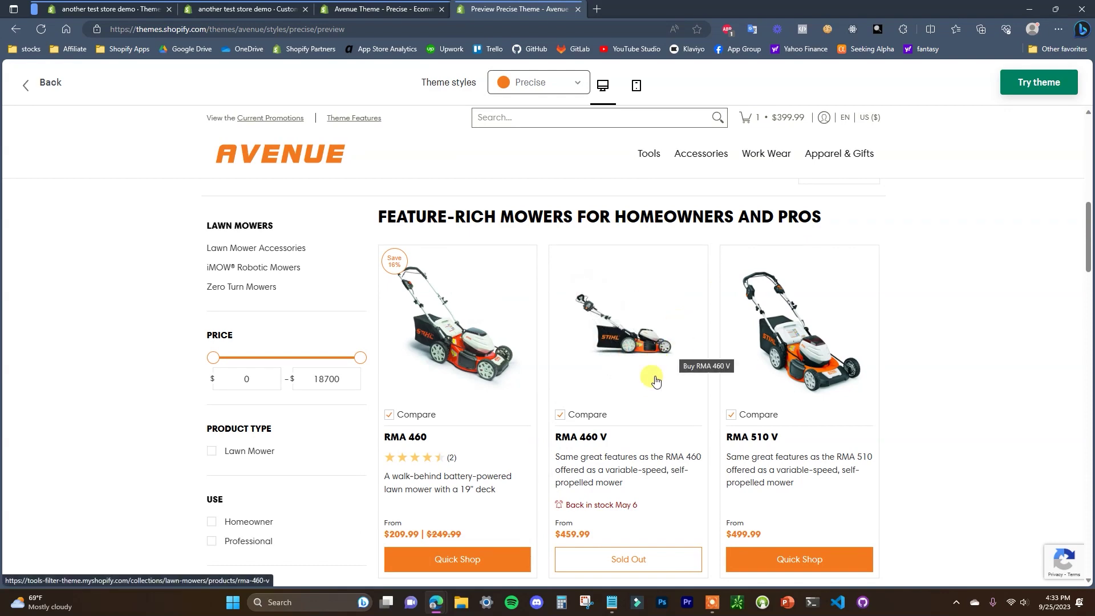
{"action": "left_click", "coordinate": [596, 415]}
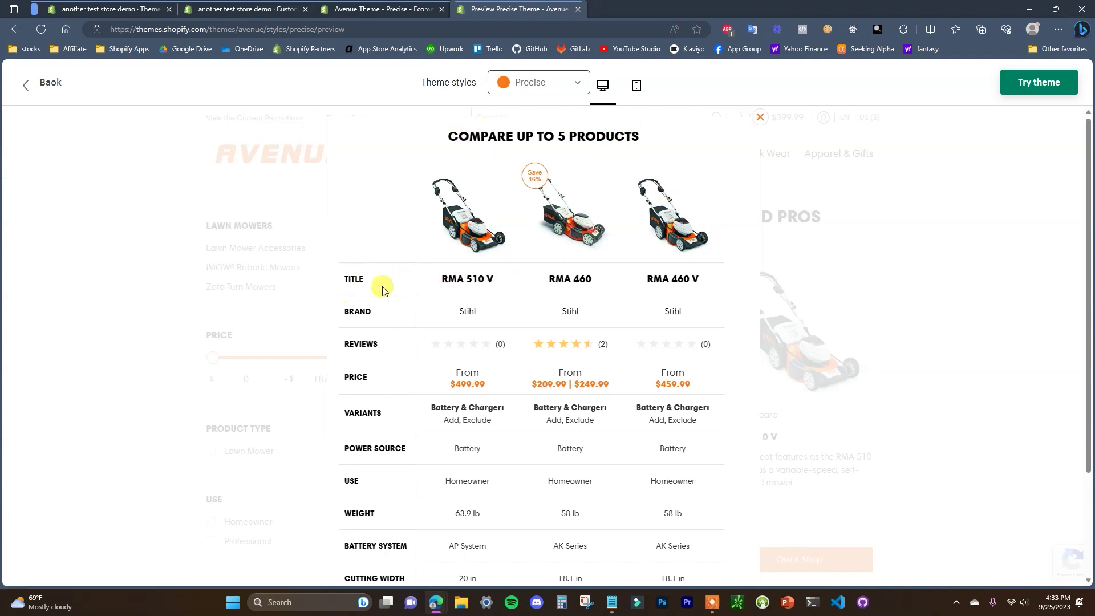
Review the comparison table, view the RMA 510 V product page from its details link, and close both to return to the lawn mower listing
{"action": "scroll", "coordinate": [587, 276], "scroll_direction": "down", "scroll_amount": 2}
{"action": "scroll", "coordinate": [521, 257], "scroll_direction": "up", "scroll_amount": 1}
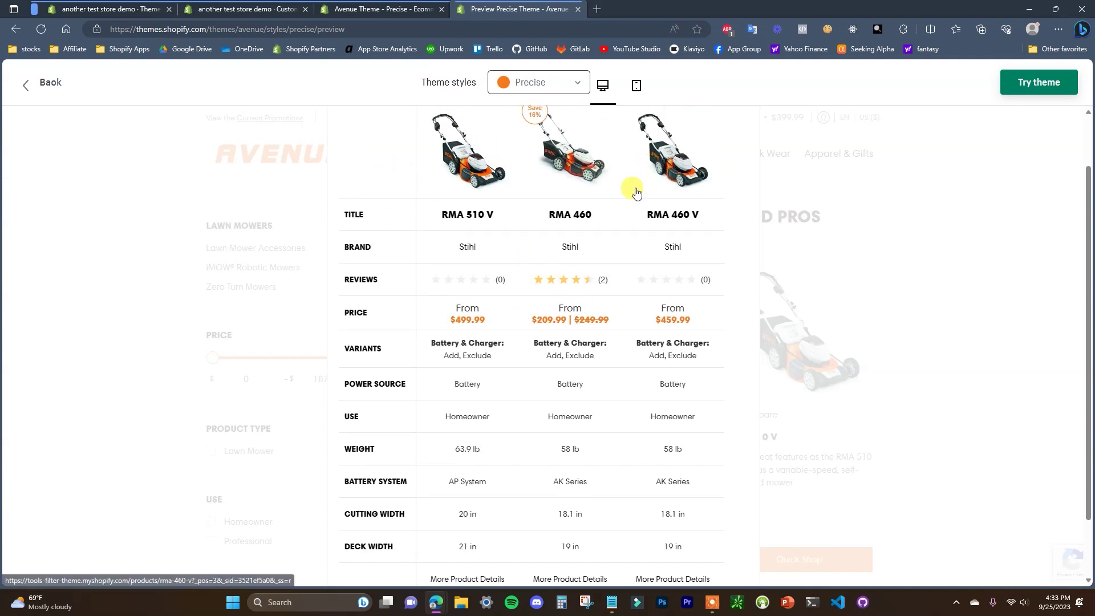
{"action": "scroll", "coordinate": [365, 278], "scroll_direction": "down", "scroll_amount": 1}
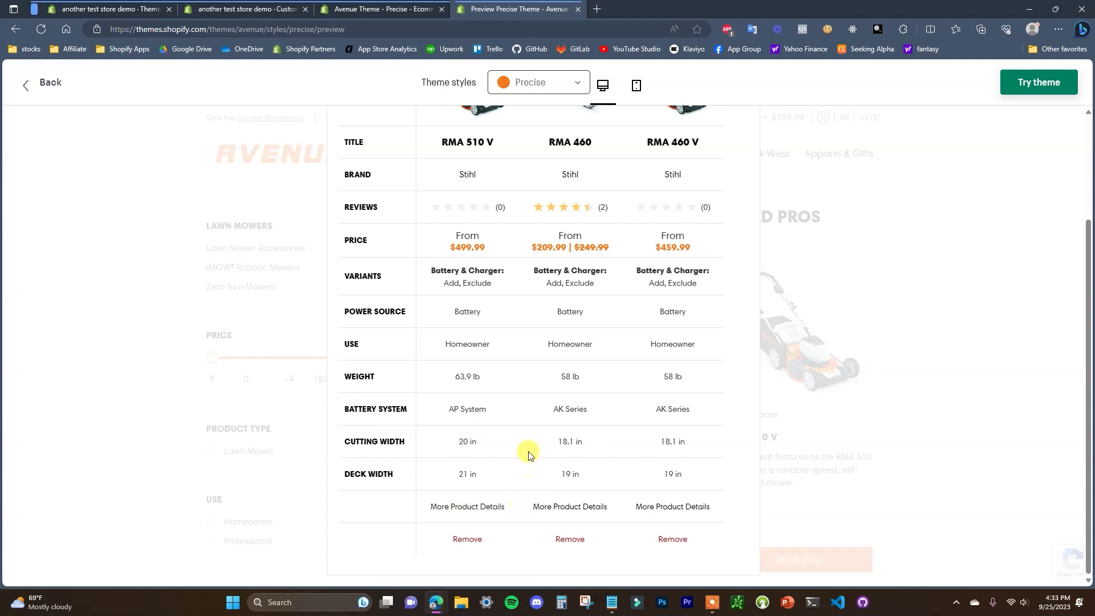
{"action": "left_click", "coordinate": [495, 515]}
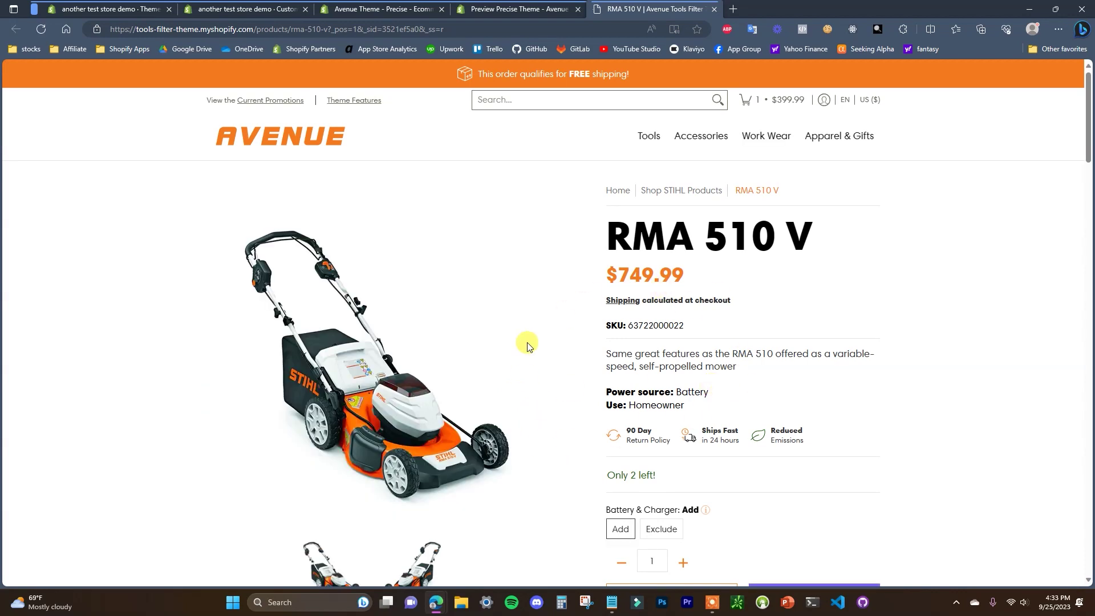
{"action": "left_click", "coordinate": [716, 9]}
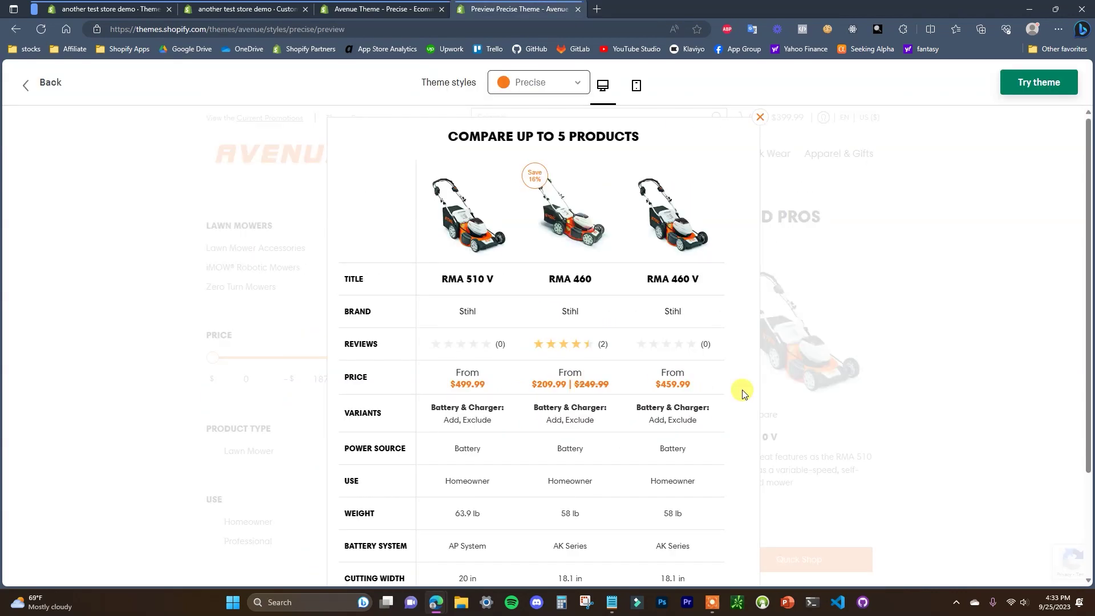
{"action": "left_click", "coordinate": [762, 121]}
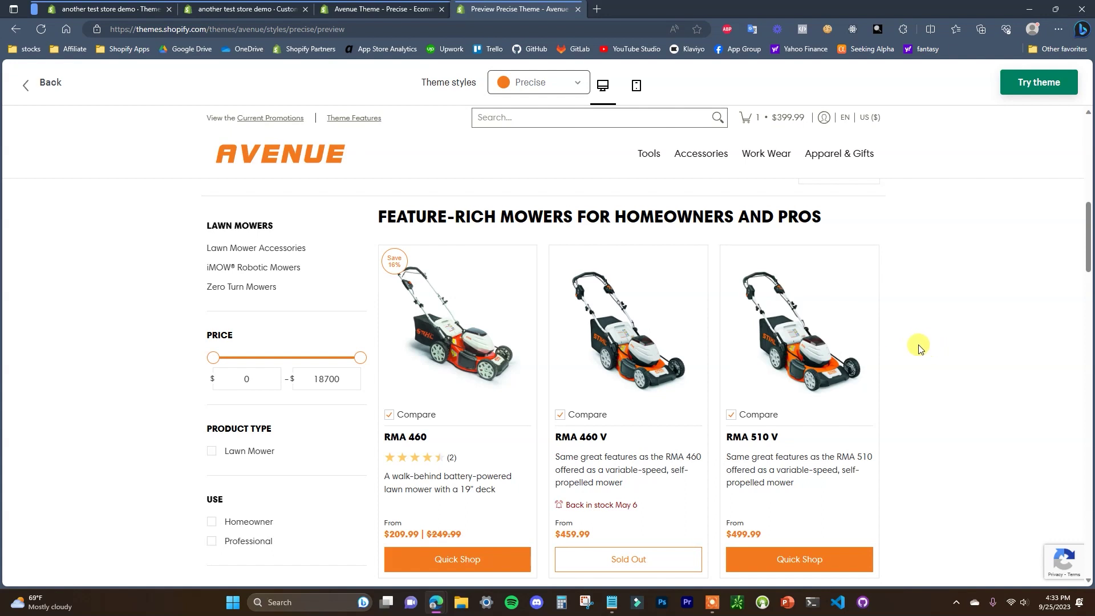
{"action": "scroll", "coordinate": [906, 359], "scroll_direction": "down", "scroll_amount": 1}
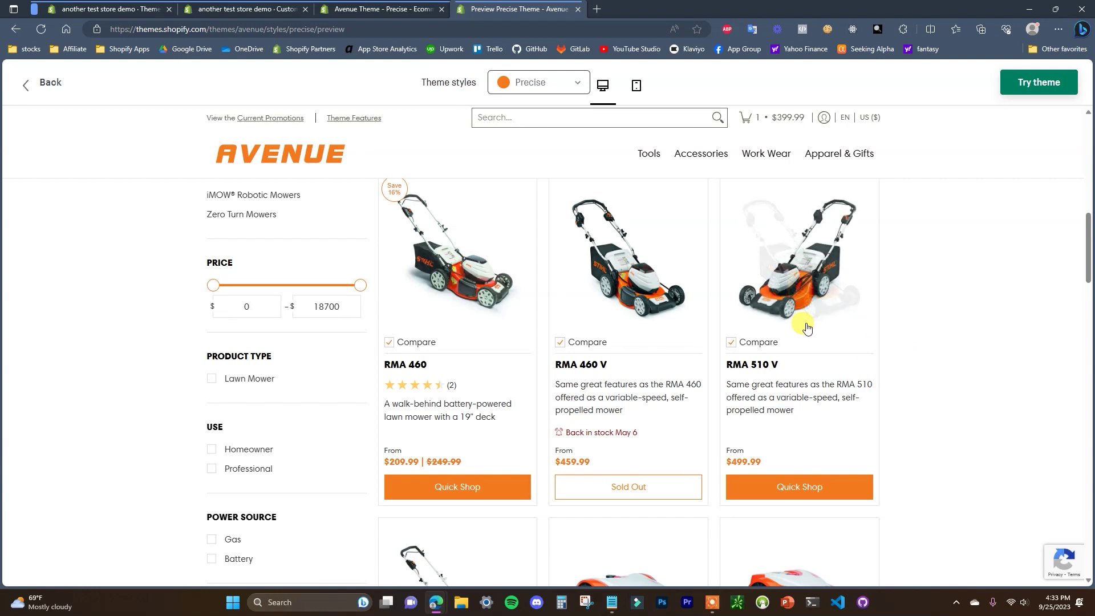
{"action": "scroll", "coordinate": [913, 331], "scroll_direction": "down", "scroll_amount": 1}
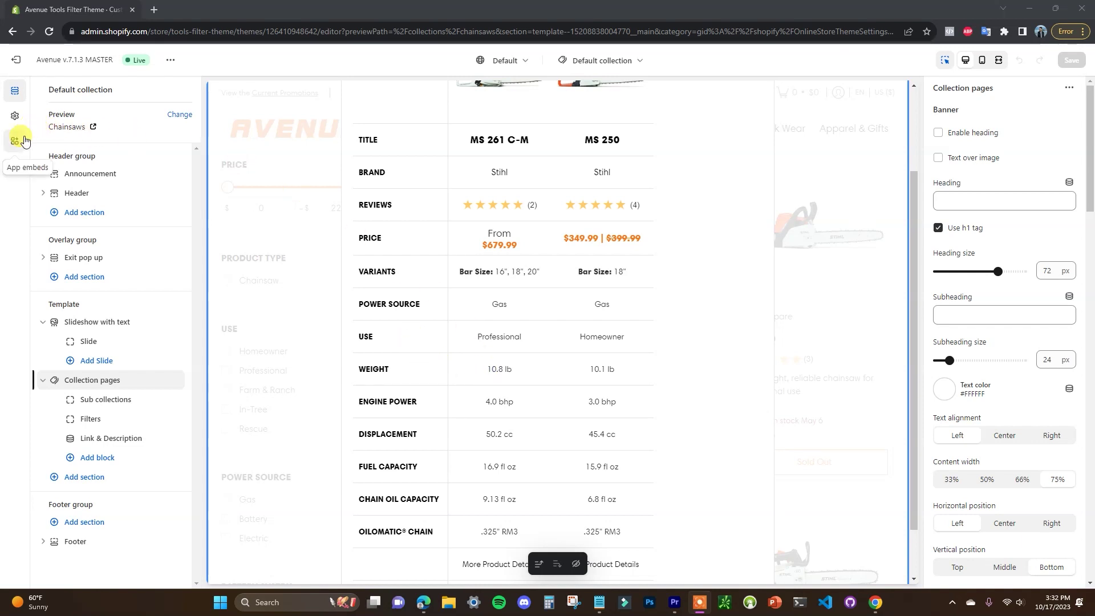
In the theme editor, open the theme settings and examine the Compare products options under Product grids and rows
{"action": "left_click", "coordinate": [15, 116]}
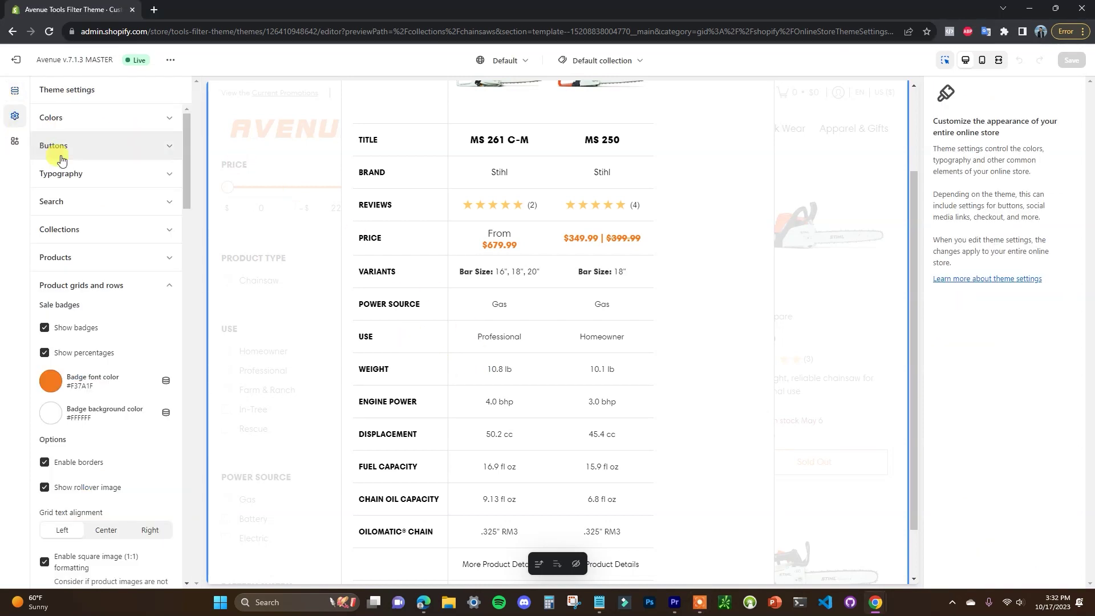
{"action": "left_click", "coordinate": [164, 285]}
{"action": "left_click", "coordinate": [163, 293]}
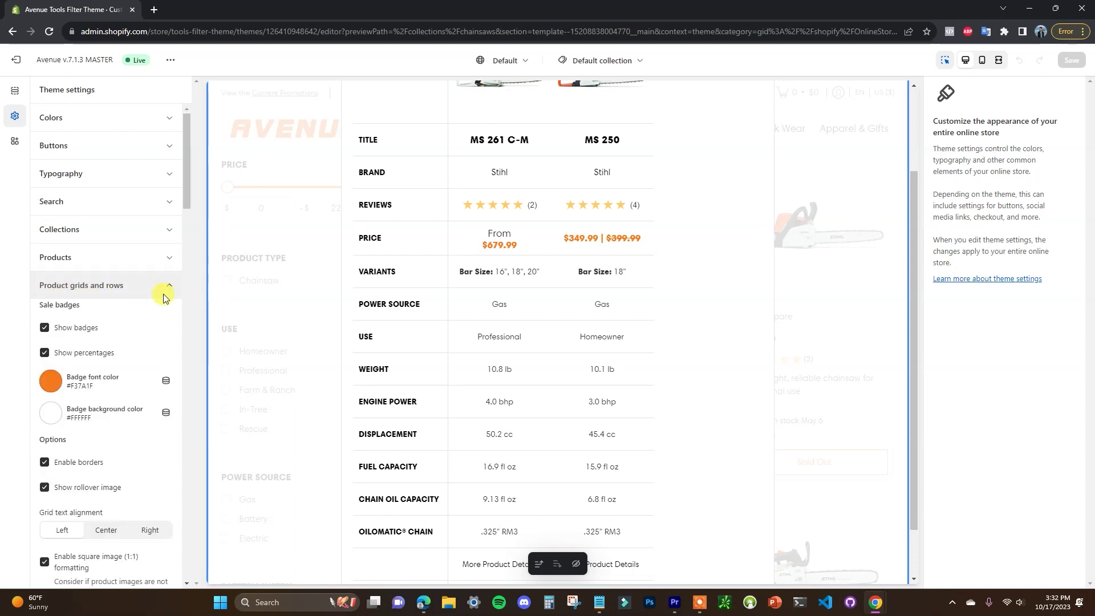
{"action": "scroll", "coordinate": [131, 351], "scroll_direction": "down", "scroll_amount": 15}
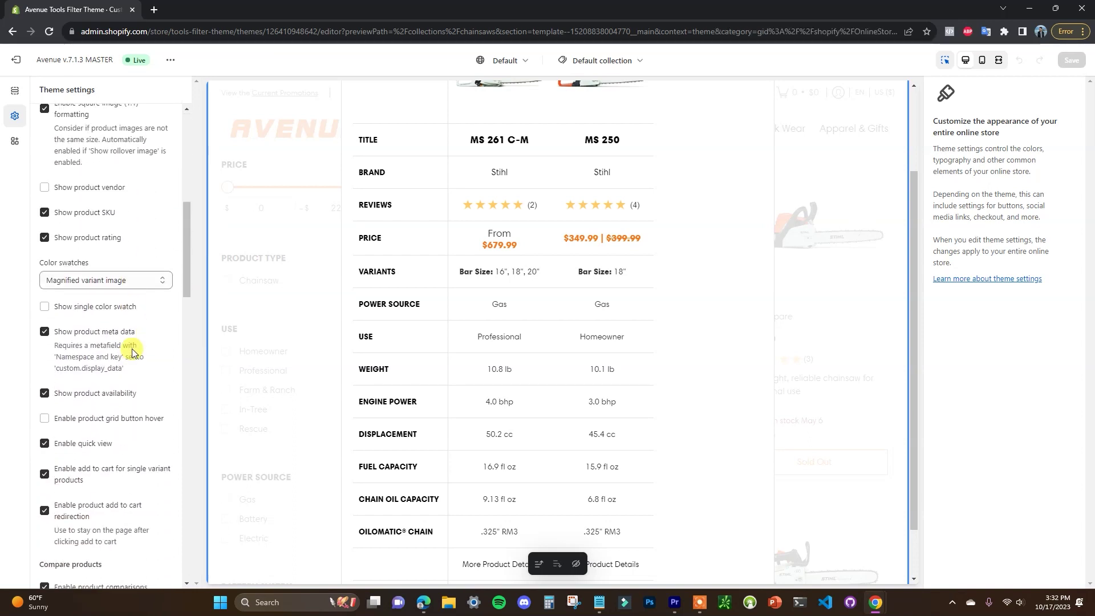
{"action": "scroll", "coordinate": [129, 350], "scroll_direction": "down", "scroll_amount": 5}
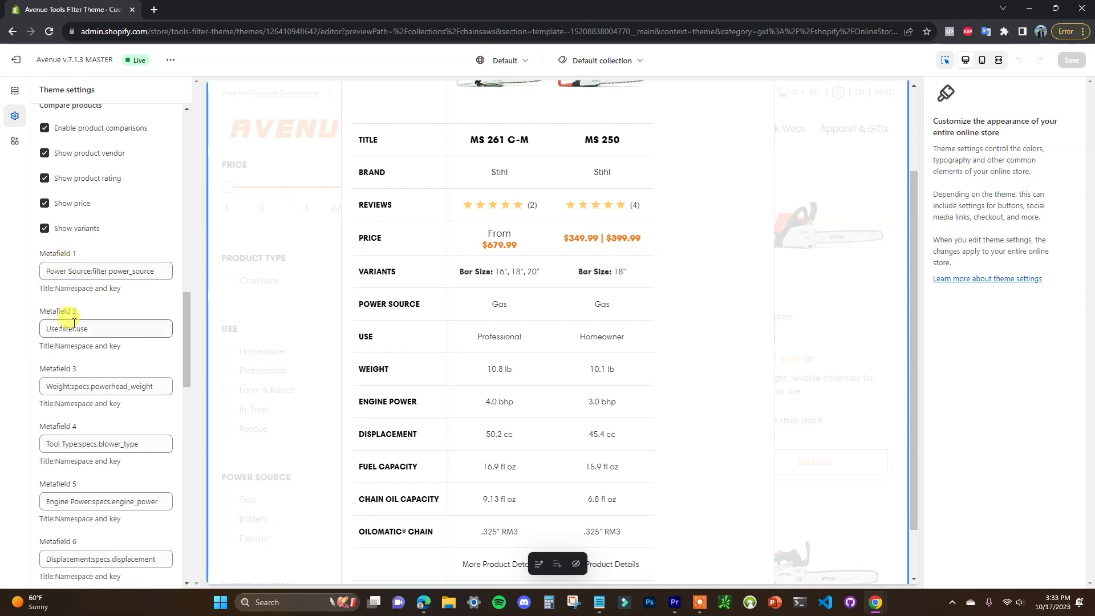
{"action": "scroll", "coordinate": [90, 427], "scroll_direction": "down", "scroll_amount": 1}
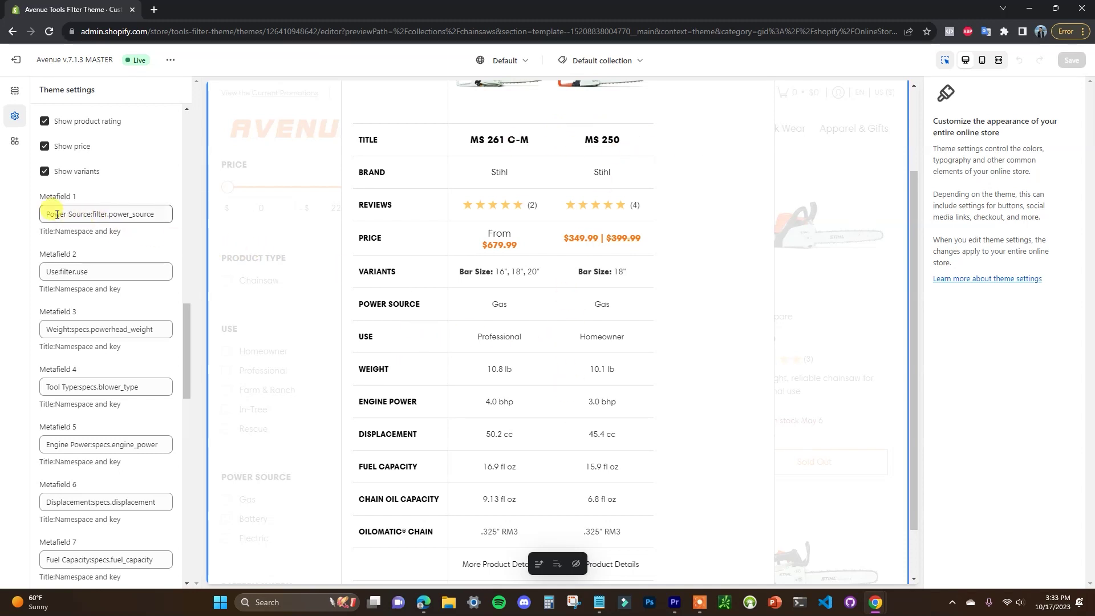
Highlight the titles in Metafields 1, 2 and 4 to match them against the rows of the comparison table
{"action": "left_click_drag", "start_coordinate": [47, 214], "coordinate": [84, 213]}
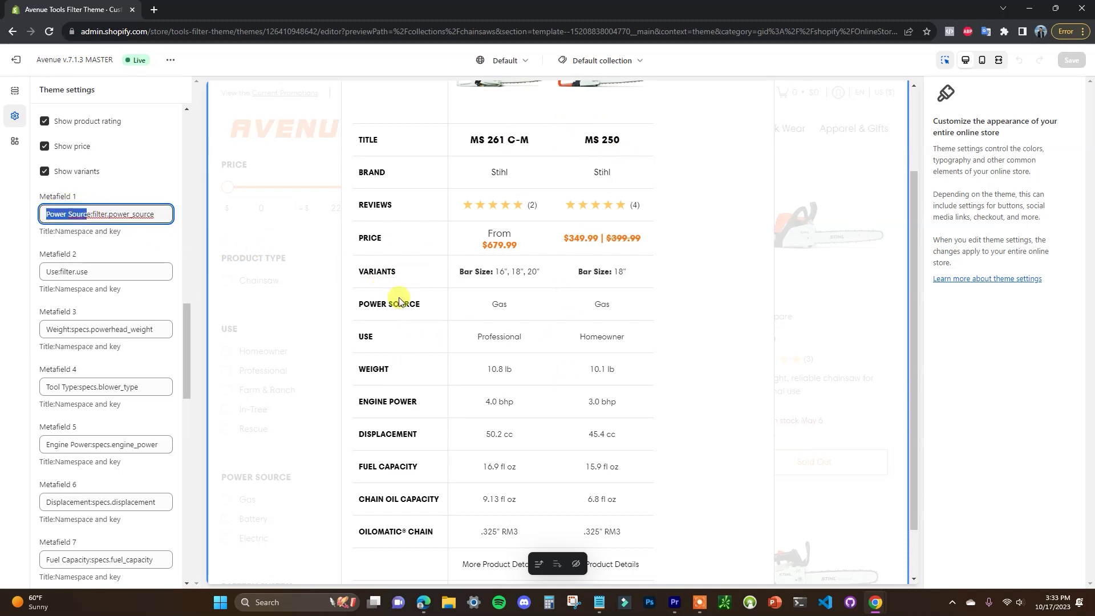
{"action": "left_click_drag", "start_coordinate": [46, 272], "coordinate": [57, 272]}
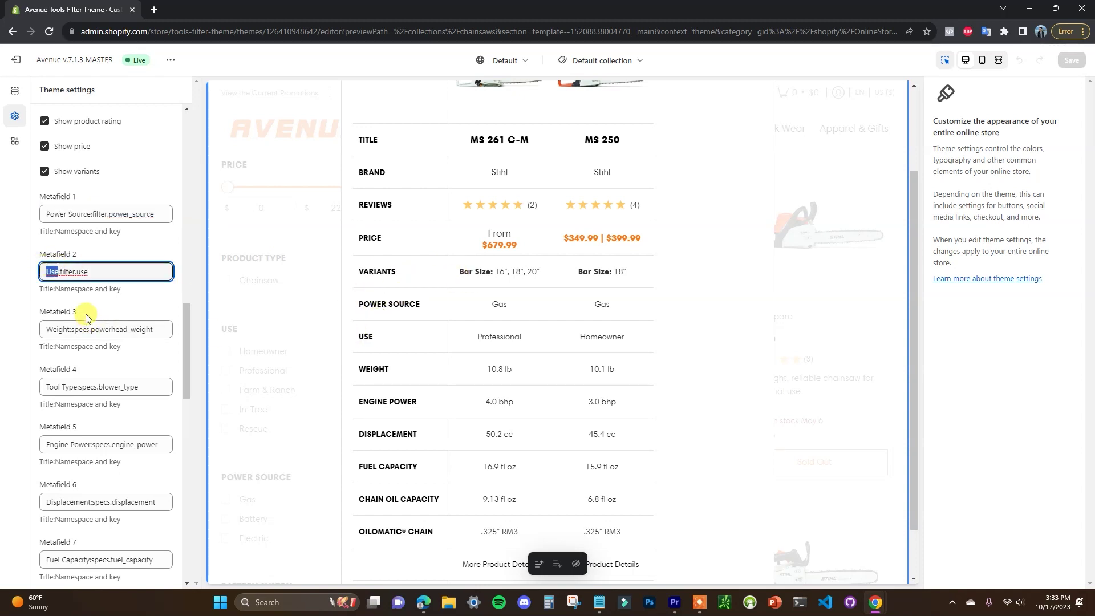
{"action": "left_click_drag", "start_coordinate": [46, 386], "coordinate": [77, 386]}
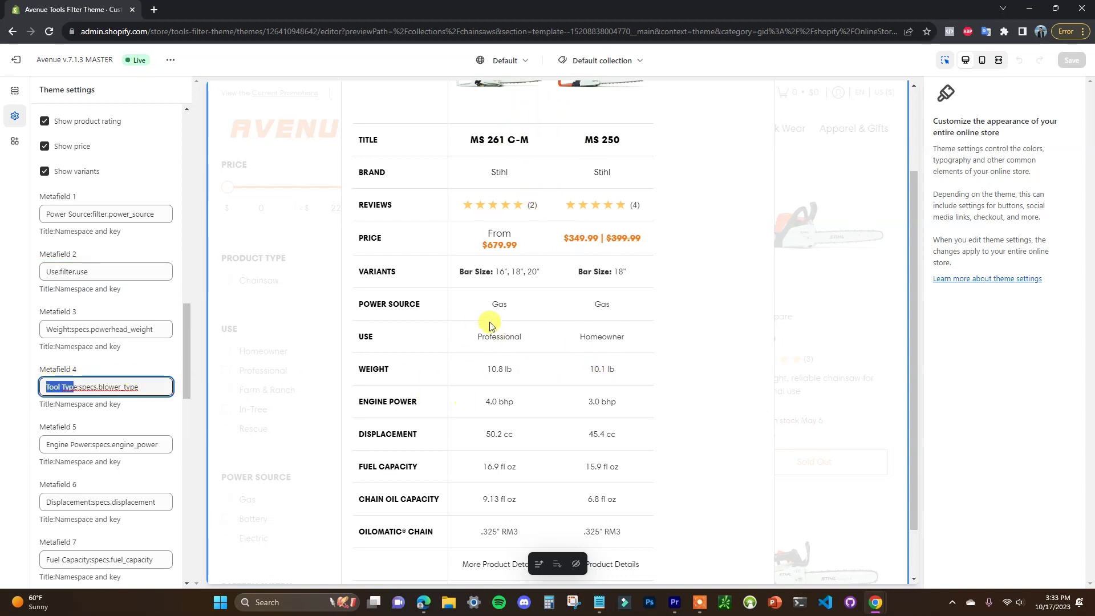
{"action": "left_click", "coordinate": [124, 387]}
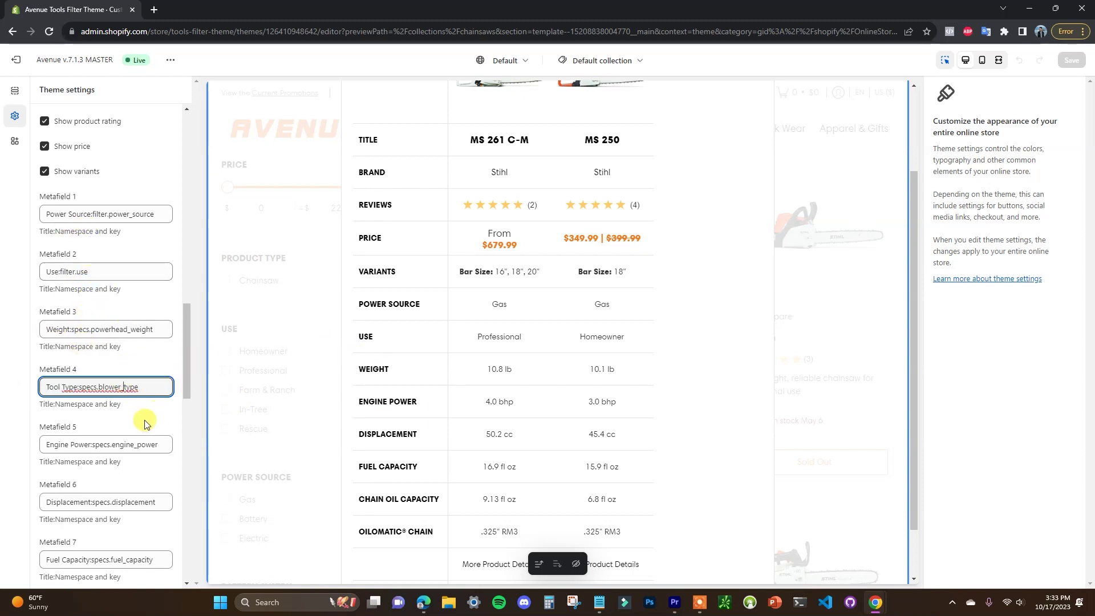
Open the RMA 460 product page from the Lawn Mowers collection in the demo store and advance its gallery to the next set of thumbnails
{"action": "scroll", "coordinate": [509, 335], "scroll_direction": "up", "scroll_amount": 1}
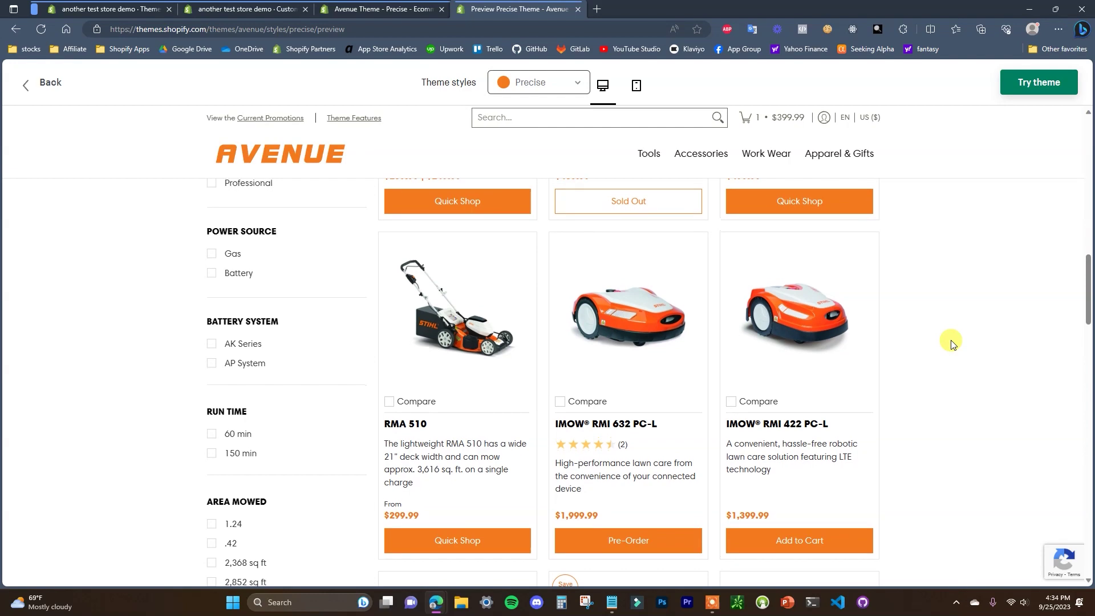
{"action": "scroll", "coordinate": [950, 340], "scroll_direction": "up", "scroll_amount": 5}
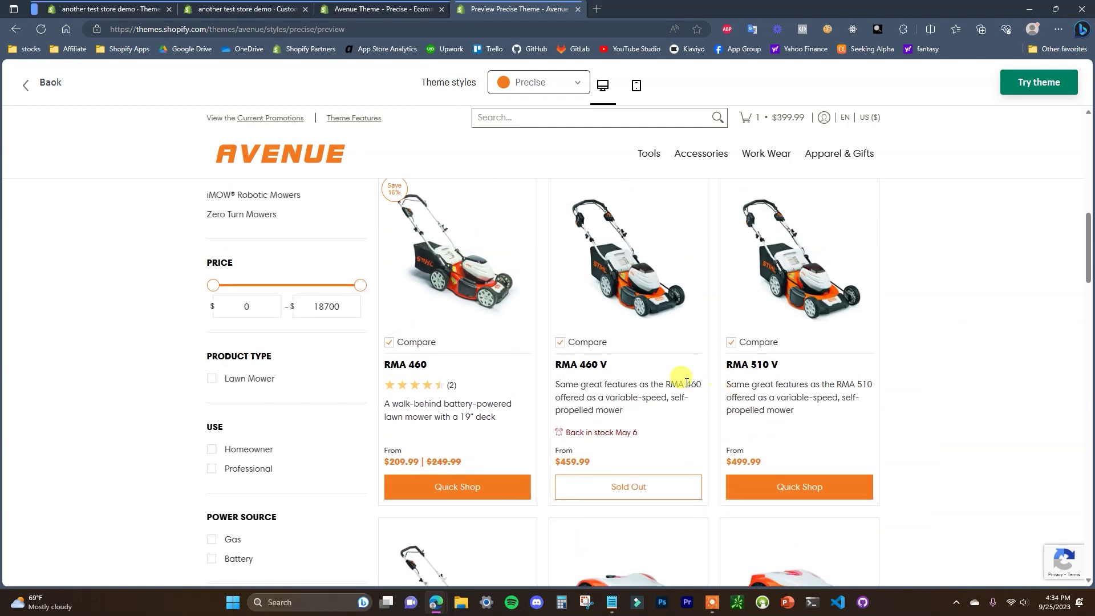
{"action": "left_click", "coordinate": [421, 365]}
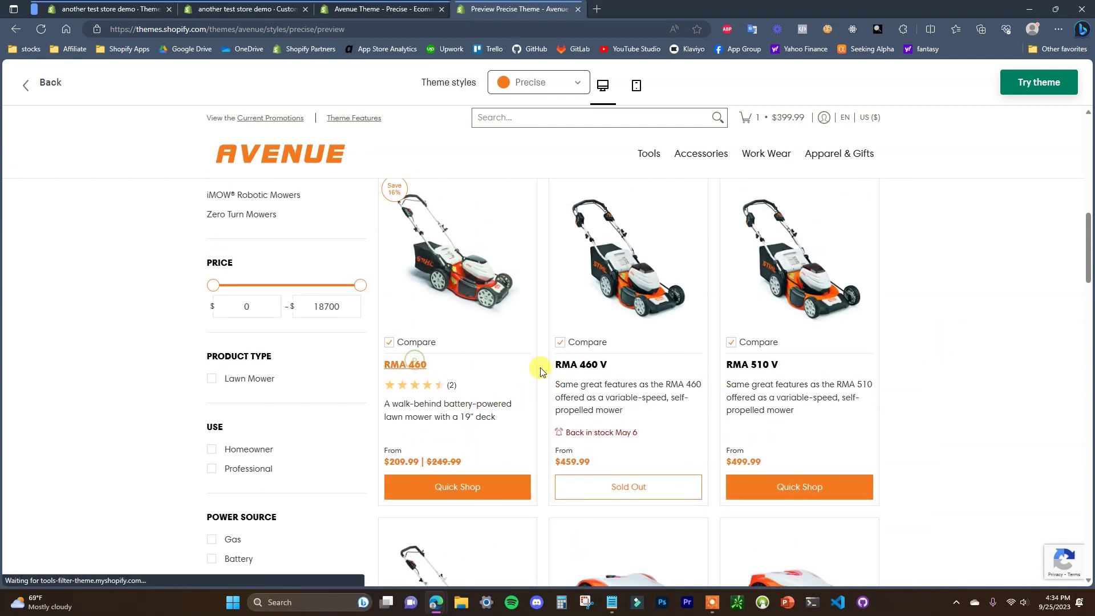
{"action": "scroll", "coordinate": [999, 329], "scroll_direction": "down", "scroll_amount": 2}
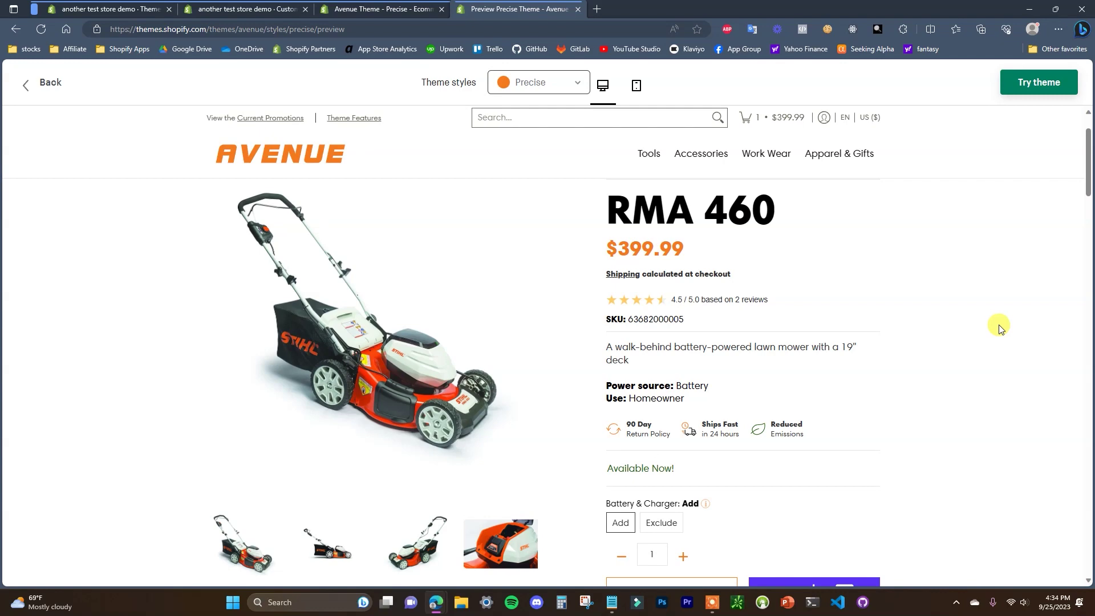
{"action": "scroll", "coordinate": [1002, 301], "scroll_direction": "down", "scroll_amount": 1}
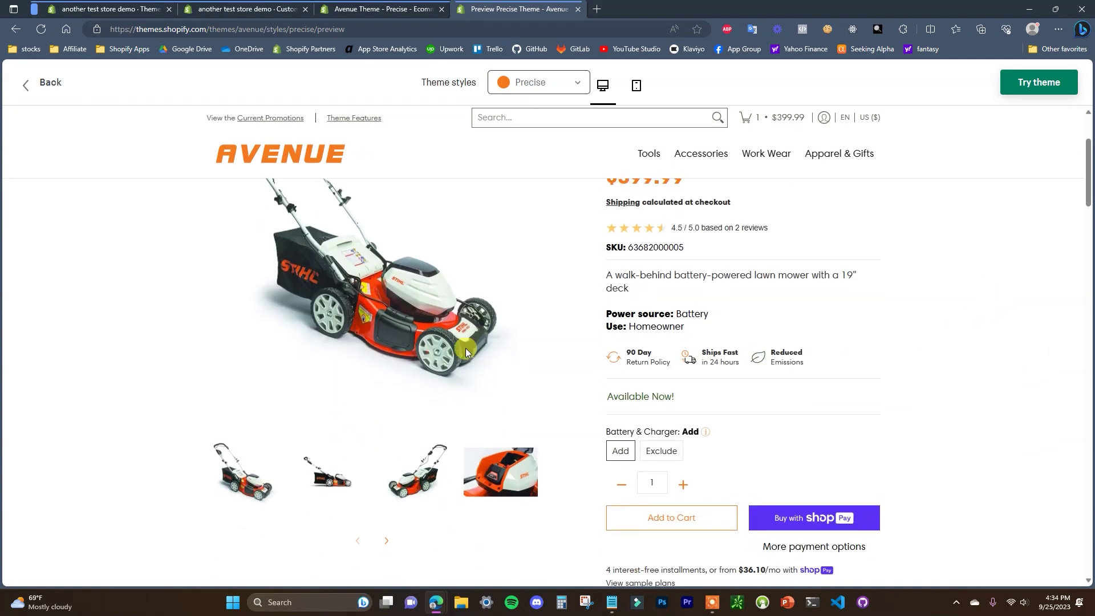
{"action": "left_click", "coordinate": [387, 540]}
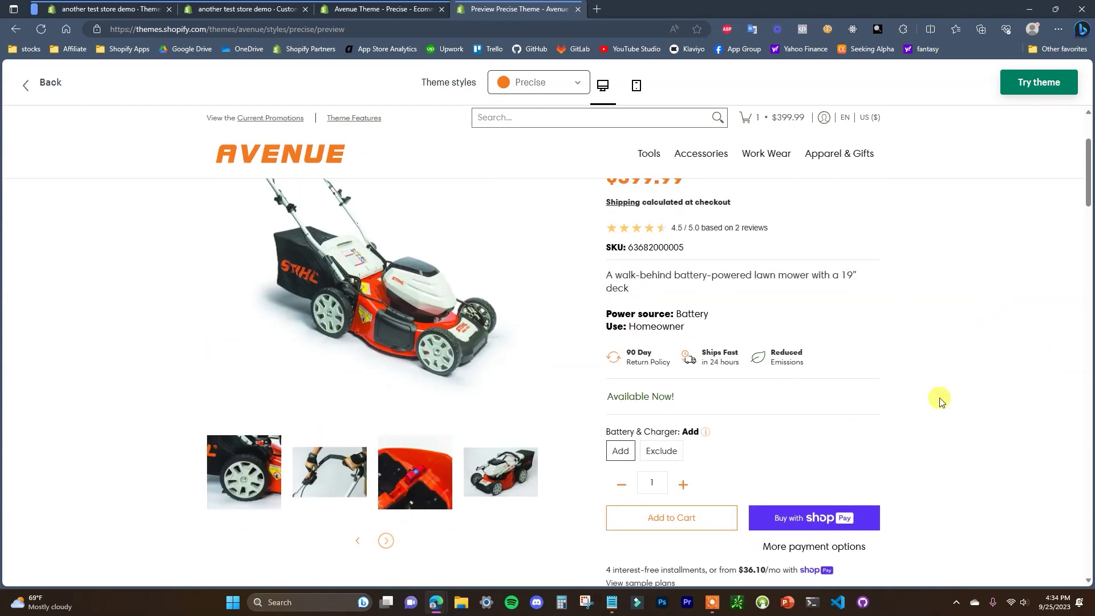
{"action": "scroll", "coordinate": [940, 401], "scroll_direction": "up", "scroll_amount": 1}
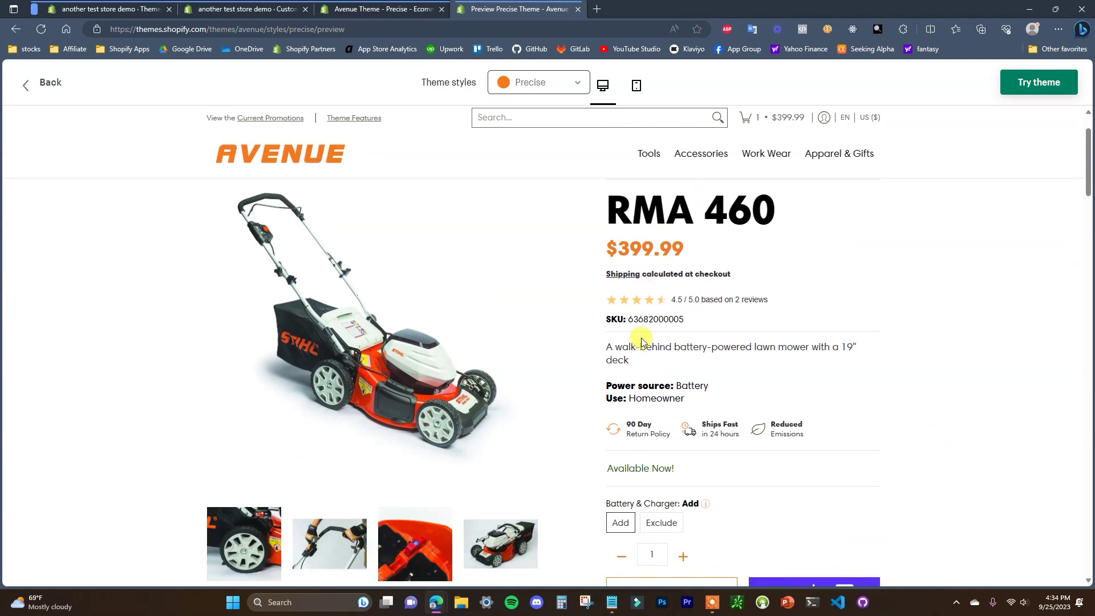
Examine the RMA 460's variant choices, payment buttons, free shipping message, store pickup details and social sharing links
{"action": "scroll", "coordinate": [799, 336], "scroll_direction": "down", "scroll_amount": 2}
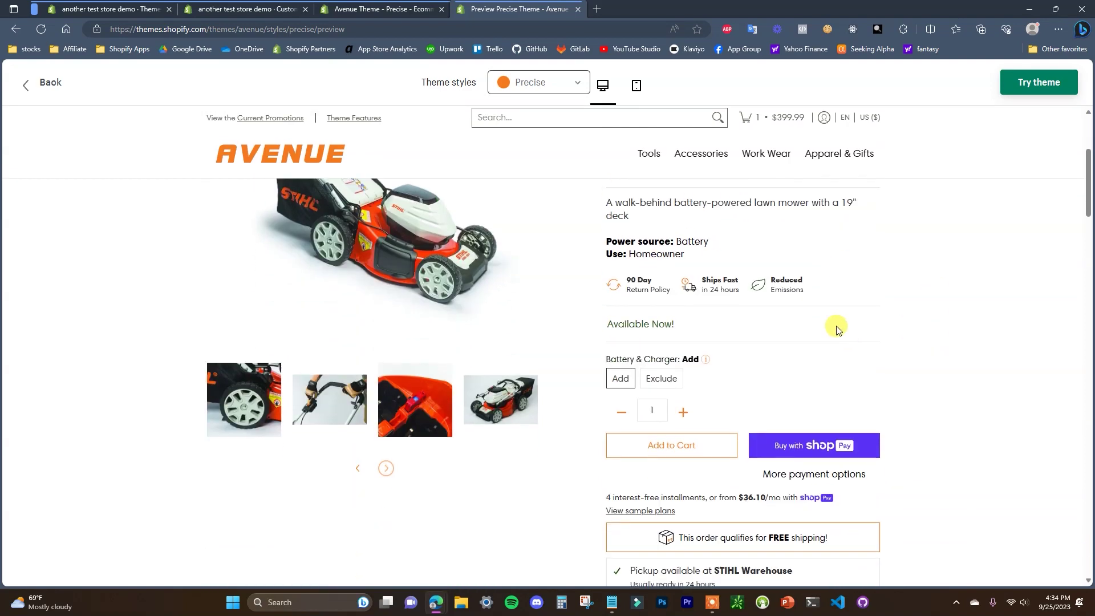
{"action": "scroll", "coordinate": [945, 364], "scroll_direction": "down", "scroll_amount": 2}
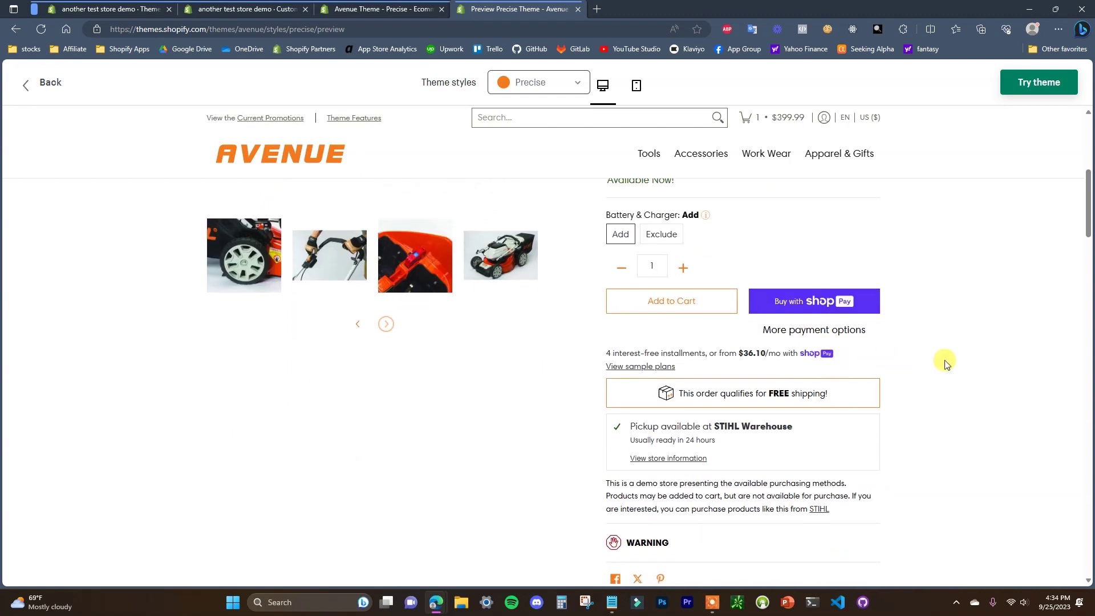
{"action": "left_click_drag", "start_coordinate": [849, 397], "coordinate": [651, 399]}
{"action": "left_click", "coordinate": [843, 400]}
{"action": "scroll", "coordinate": [898, 380], "scroll_direction": "down", "scroll_amount": 1}
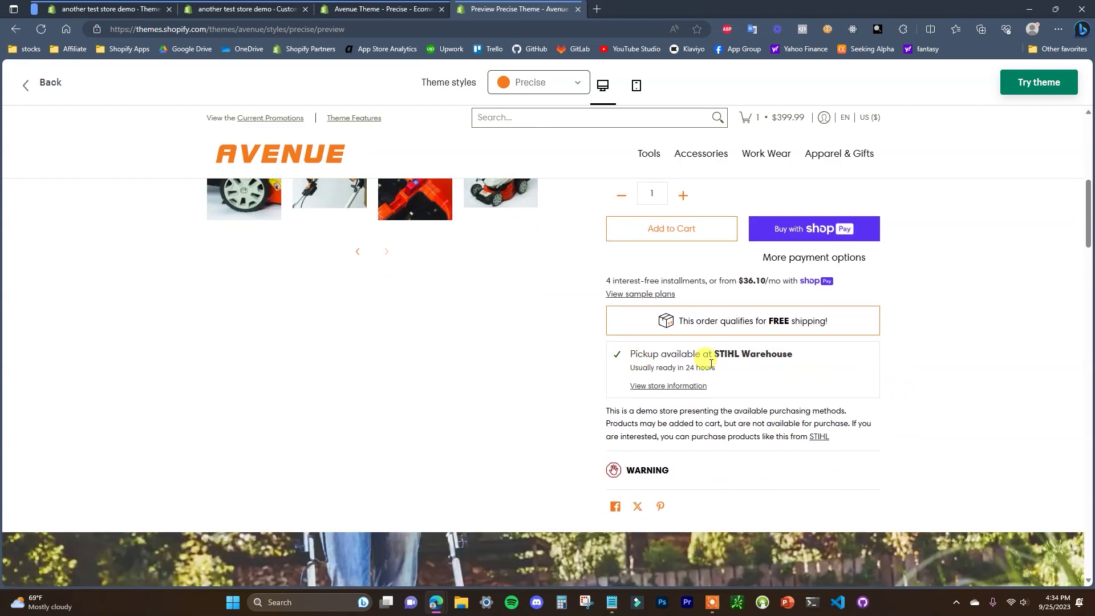
{"action": "scroll", "coordinate": [741, 359], "scroll_direction": "down", "scroll_amount": 2}
{"action": "scroll", "coordinate": [702, 331], "scroll_direction": "up", "scroll_amount": 1}
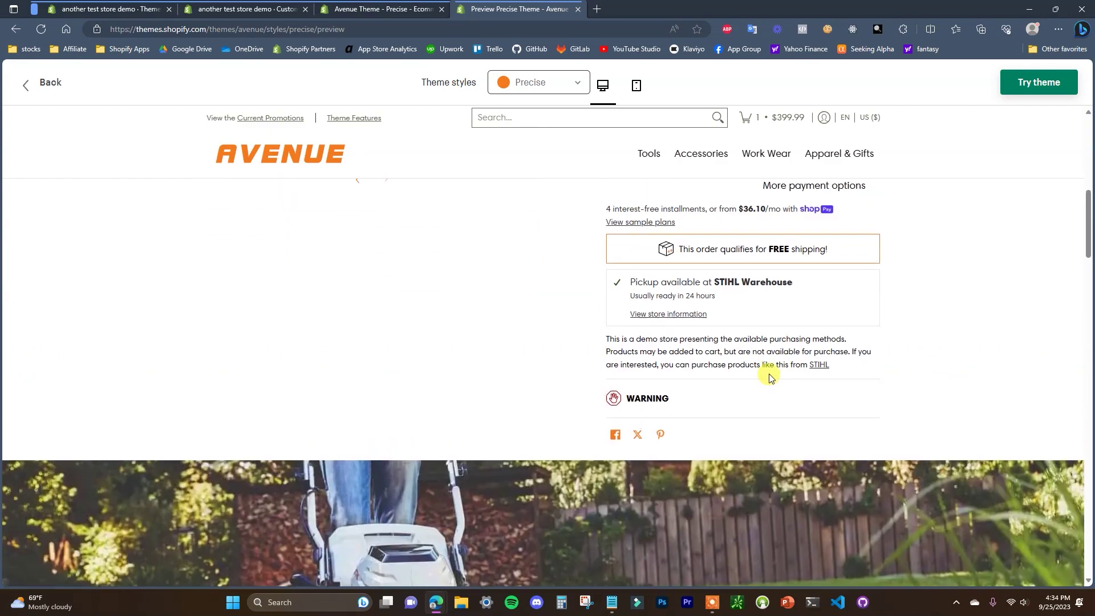
View the product's Specifications and Video sections below the lawn photo, and return to its Description
{"action": "scroll", "coordinate": [766, 375], "scroll_direction": "down", "scroll_amount": 3}
{"action": "scroll", "coordinate": [787, 266], "scroll_direction": "down", "scroll_amount": 1}
{"action": "scroll", "coordinate": [362, 308], "scroll_direction": "down", "scroll_amount": 3}
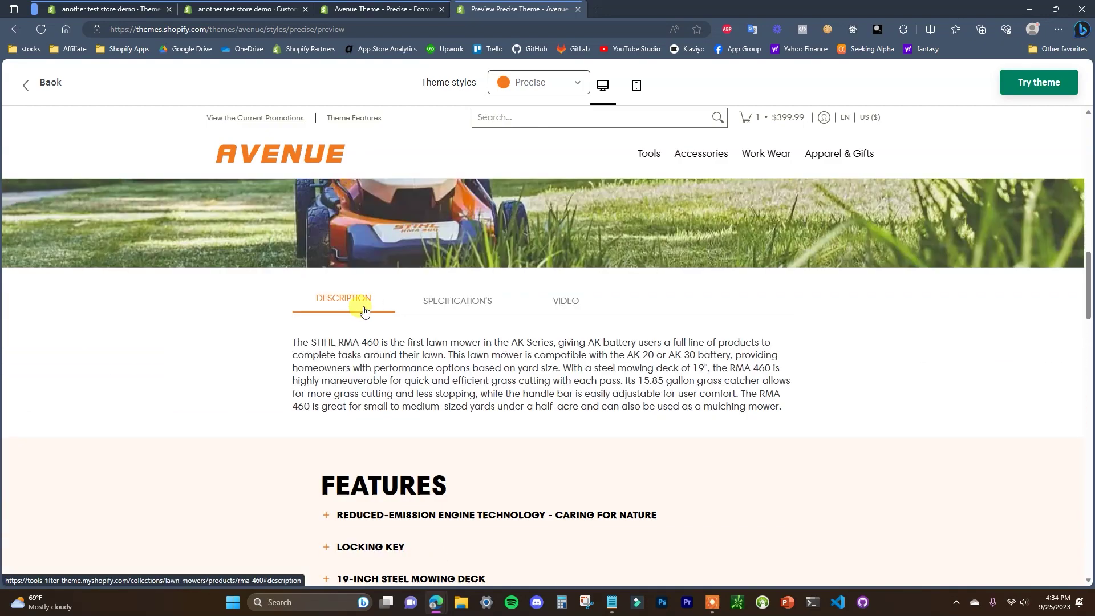
{"action": "scroll", "coordinate": [356, 330], "scroll_direction": "up", "scroll_amount": 3}
{"action": "left_click", "coordinate": [483, 304]}
{"action": "left_click", "coordinate": [565, 301]}
{"action": "left_click", "coordinate": [440, 302]}
{"action": "left_click", "coordinate": [354, 302]}
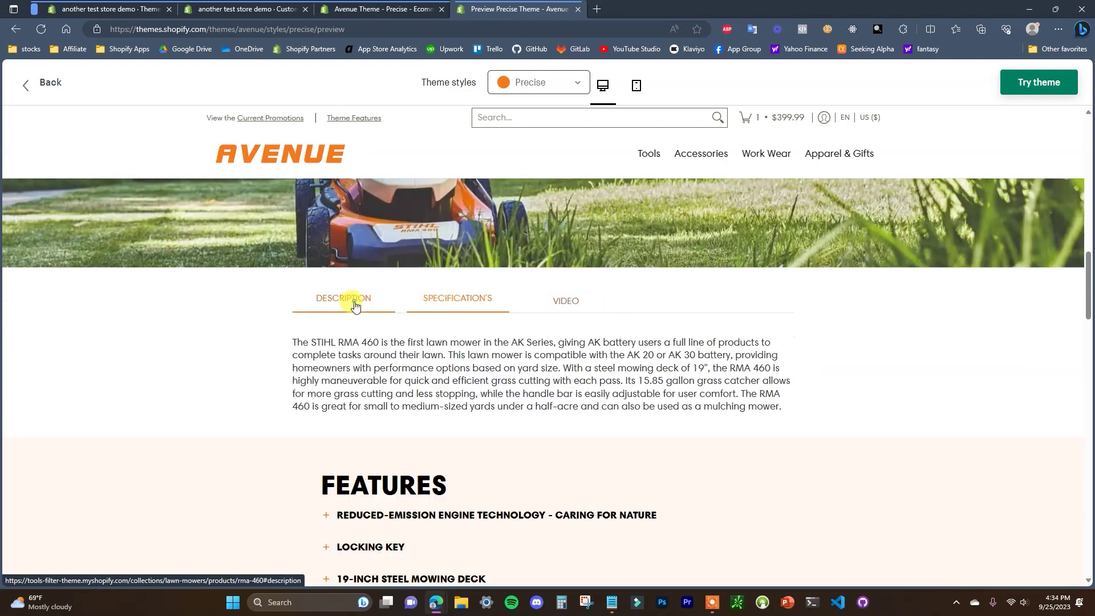
Examine the rest of the product page: features list, testimonial, related accessories, similar products and customer reviews
{"action": "scroll", "coordinate": [570, 340], "scroll_direction": "down", "scroll_amount": 7}
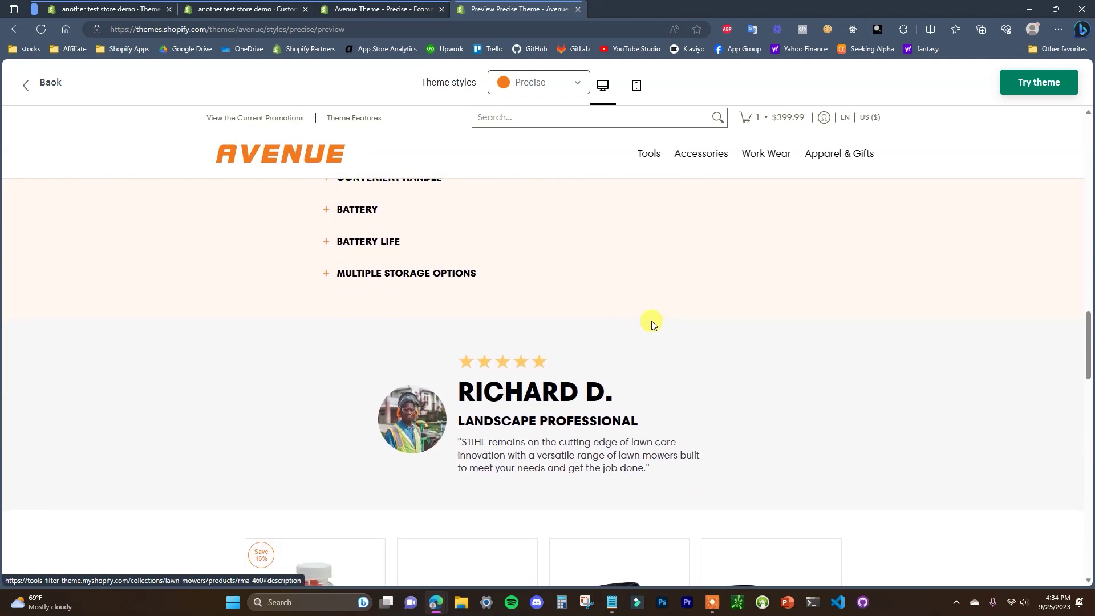
{"action": "scroll", "coordinate": [639, 297], "scroll_direction": "down", "scroll_amount": 5}
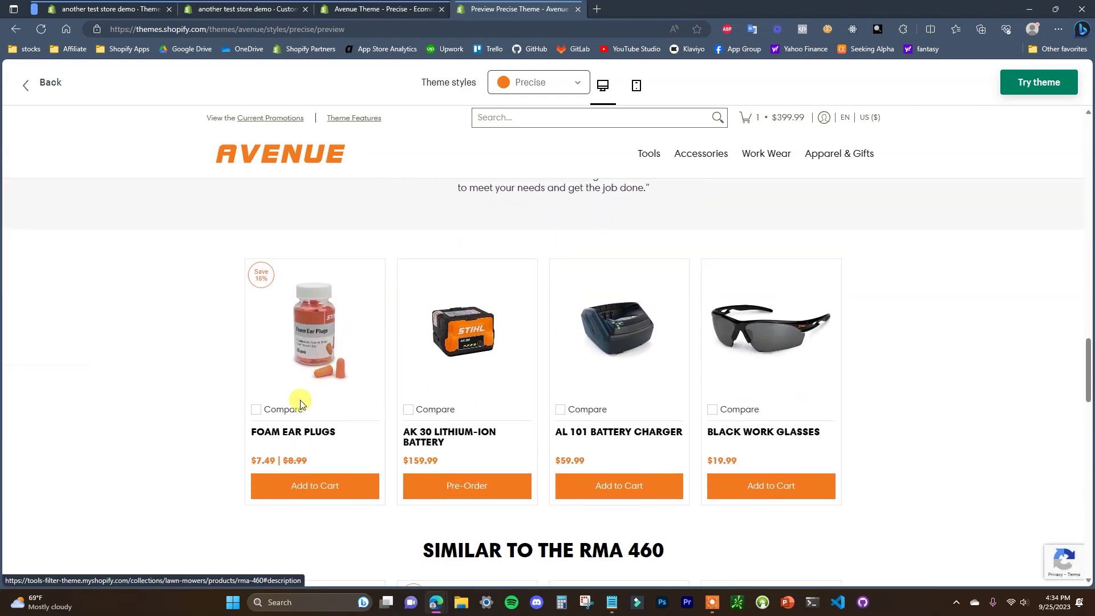
{"action": "scroll", "coordinate": [462, 406], "scroll_direction": "down", "scroll_amount": 1}
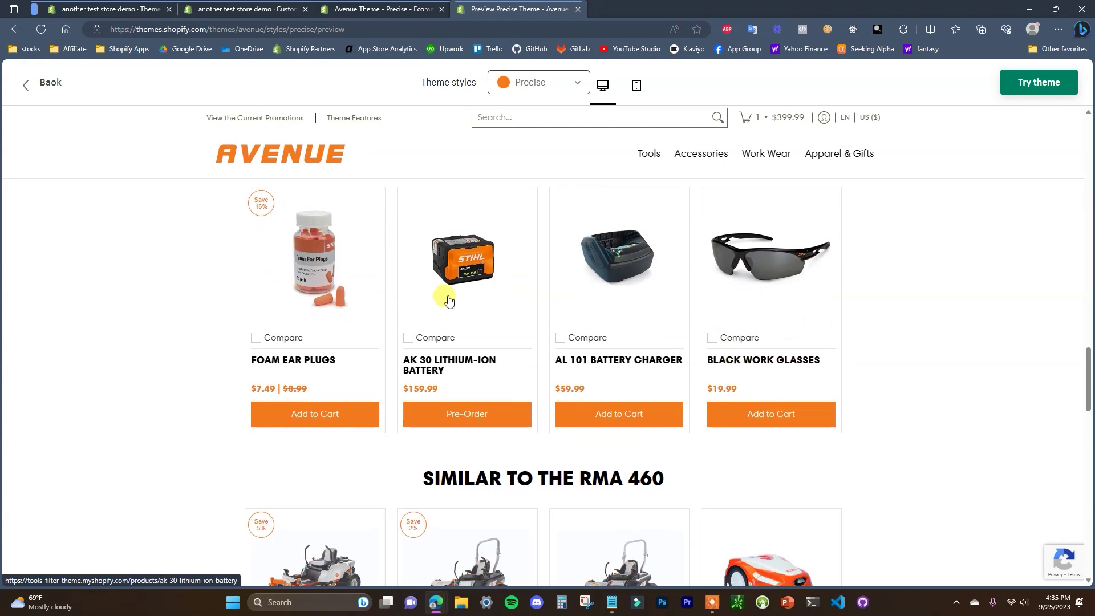
{"action": "scroll", "coordinate": [785, 318], "scroll_direction": "down", "scroll_amount": 5}
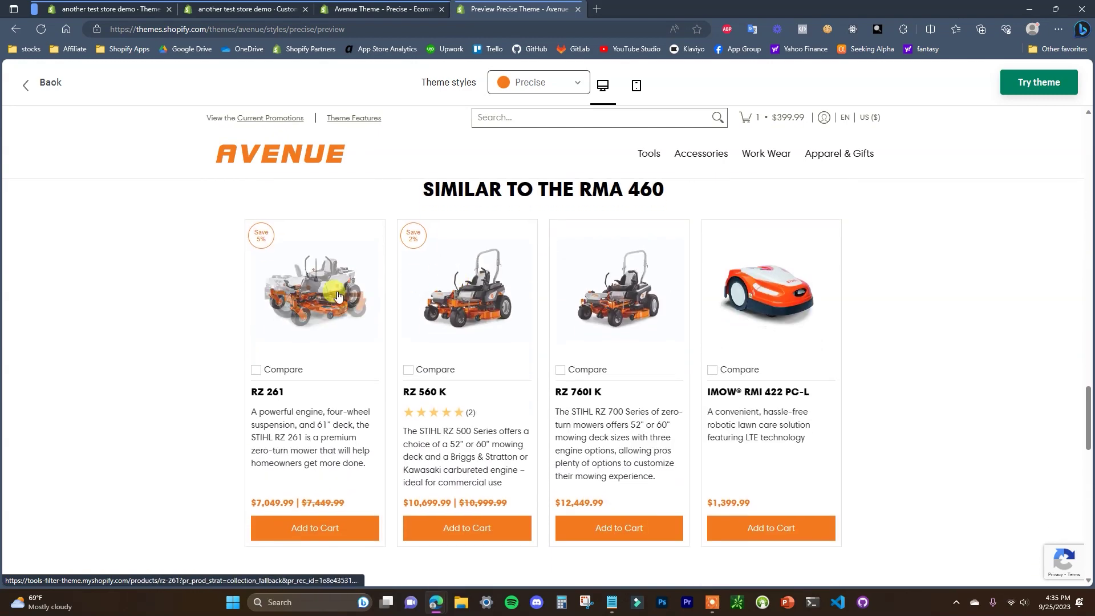
{"action": "scroll", "coordinate": [656, 365], "scroll_direction": "down", "scroll_amount": 5}
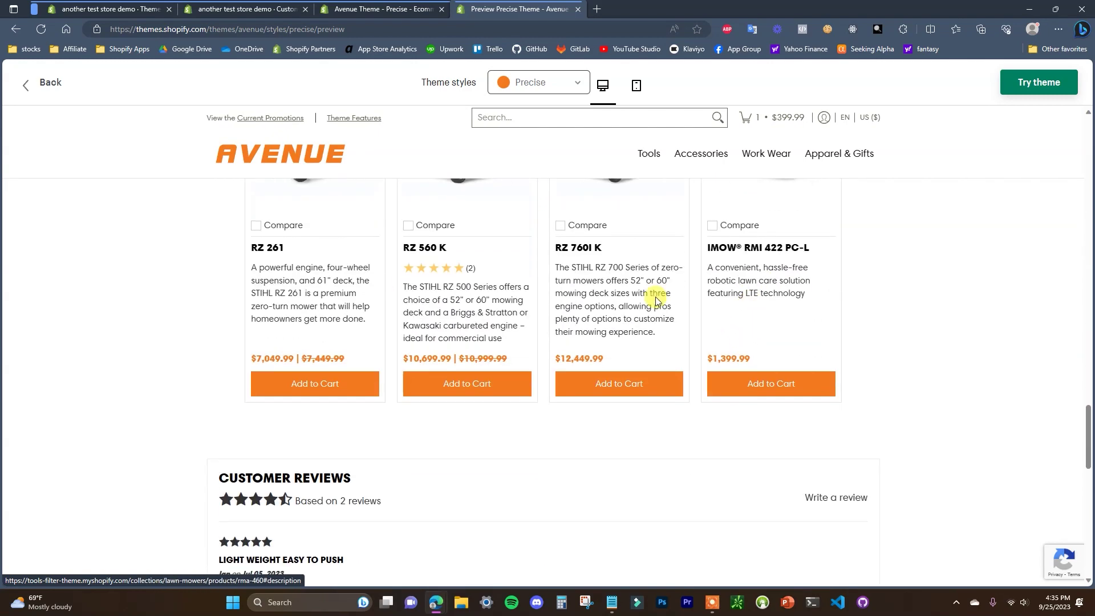
{"action": "scroll", "coordinate": [648, 288], "scroll_direction": "down", "scroll_amount": 1}
{"action": "scroll", "coordinate": [456, 328], "scroll_direction": "down", "scroll_amount": 1}
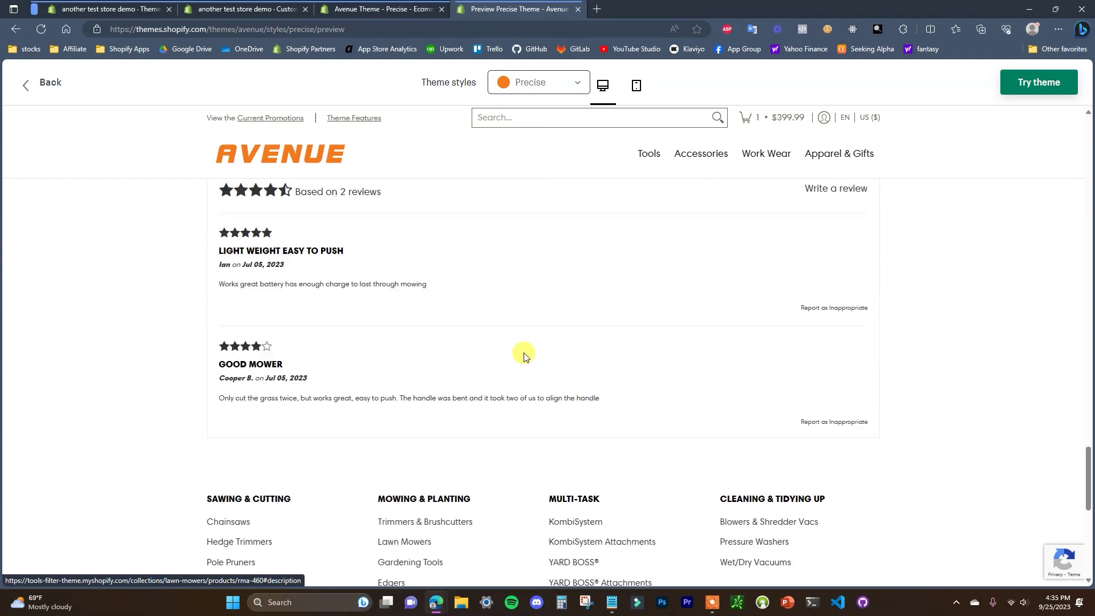
Add the RMA 460 to the cart and open the cart page, highlighting its free shipping message
{"action": "scroll", "coordinate": [868, 465], "scroll_direction": "up", "scroll_amount": 18}
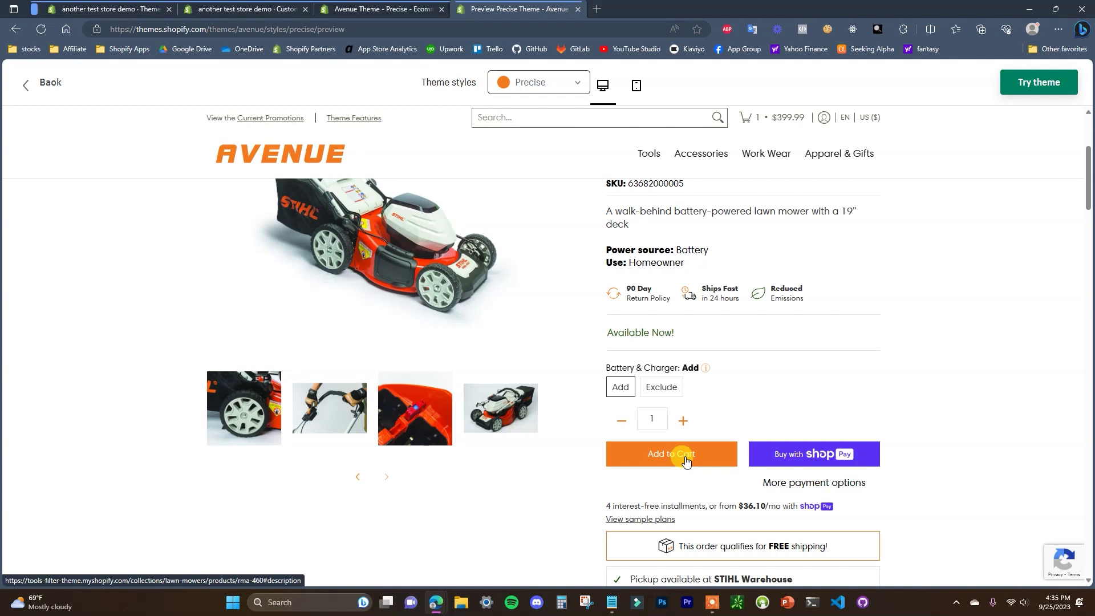
{"action": "left_click", "coordinate": [688, 462]}
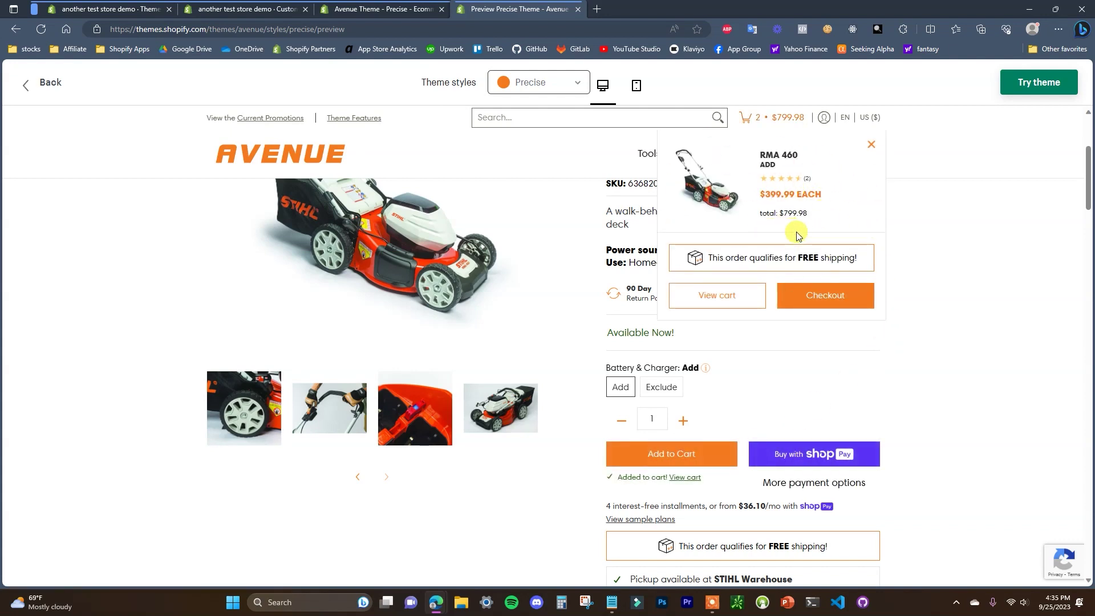
{"action": "left_click", "coordinate": [748, 296]}
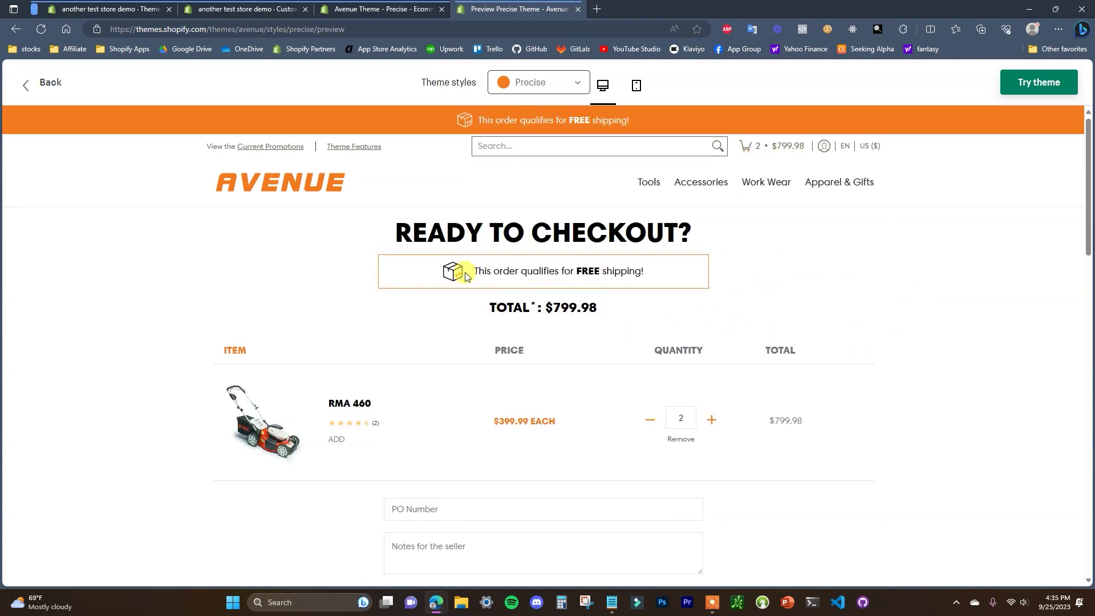
{"action": "left_click_drag", "start_coordinate": [475, 272], "coordinate": [727, 278]}
{"action": "left_click", "coordinate": [802, 292]}
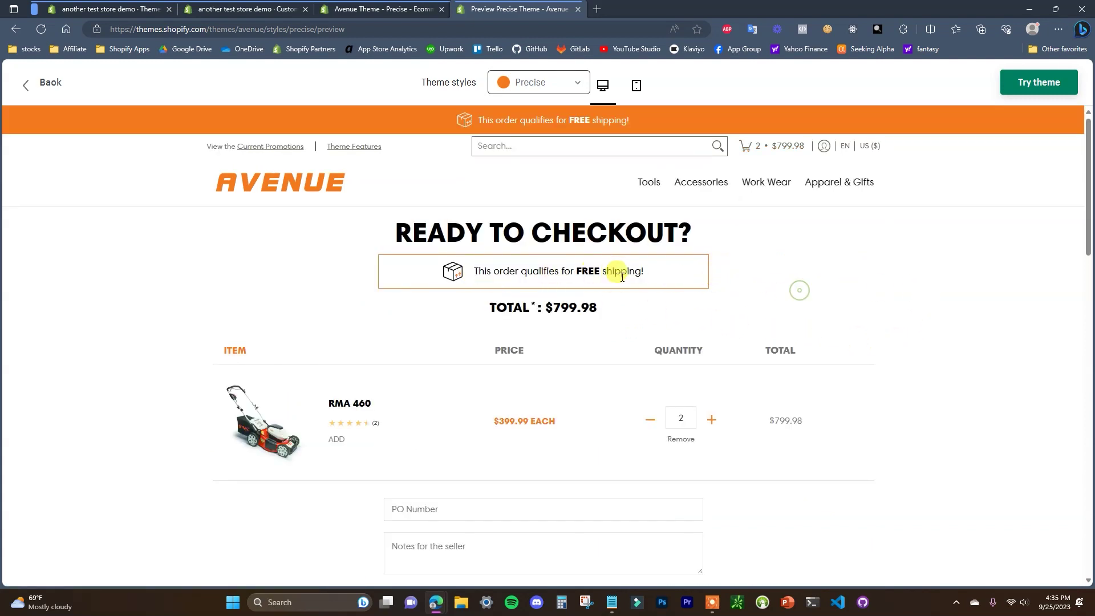
Examine the cart page's order fields, terms agreement and recently viewed products, and dismiss the exit survey pop-up
{"action": "scroll", "coordinate": [575, 250], "scroll_direction": "down", "scroll_amount": 2}
{"action": "scroll", "coordinate": [575, 253], "scroll_direction": "down", "scroll_amount": 1}
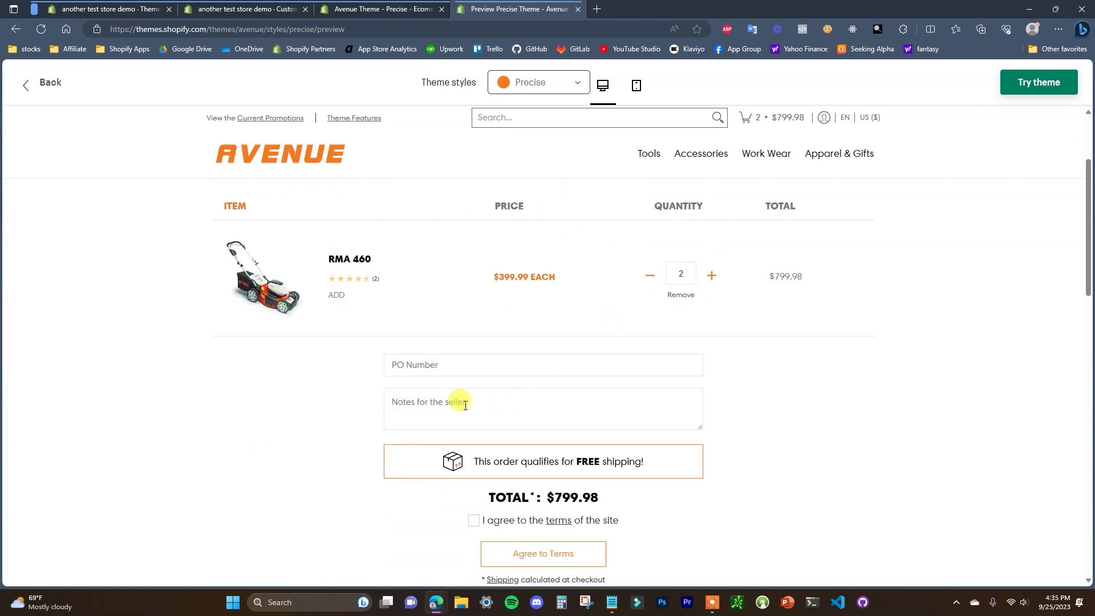
{"action": "scroll", "coordinate": [576, 375], "scroll_direction": "down", "scroll_amount": 2}
{"action": "scroll", "coordinate": [675, 359], "scroll_direction": "down", "scroll_amount": 1}
{"action": "scroll", "coordinate": [628, 365], "scroll_direction": "up", "scroll_amount": 1}
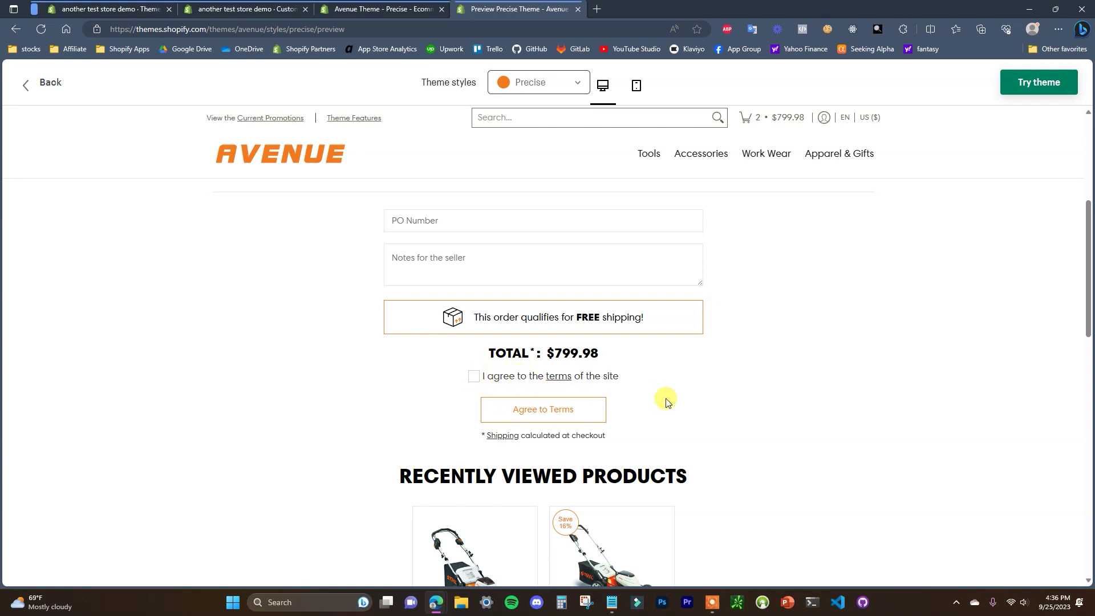
{"action": "scroll", "coordinate": [666, 402], "scroll_direction": "down", "scroll_amount": 1}
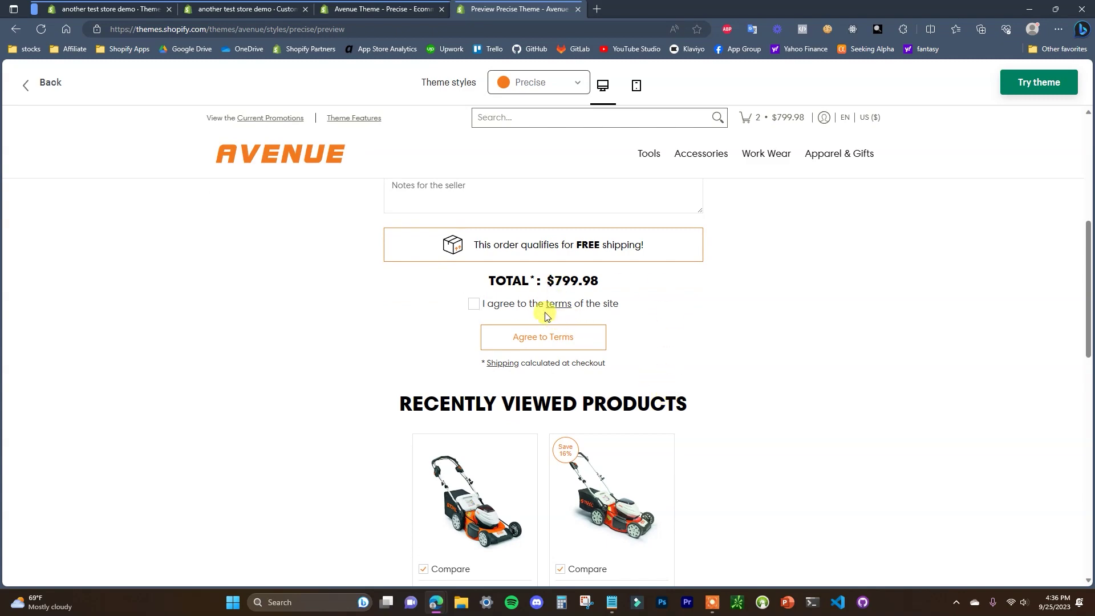
{"action": "scroll", "coordinate": [701, 306], "scroll_direction": "down", "scroll_amount": 3}
{"action": "scroll", "coordinate": [726, 299], "scroll_direction": "up", "scroll_amount": 1}
{"action": "scroll", "coordinate": [725, 301], "scroll_direction": "down", "scroll_amount": 1}
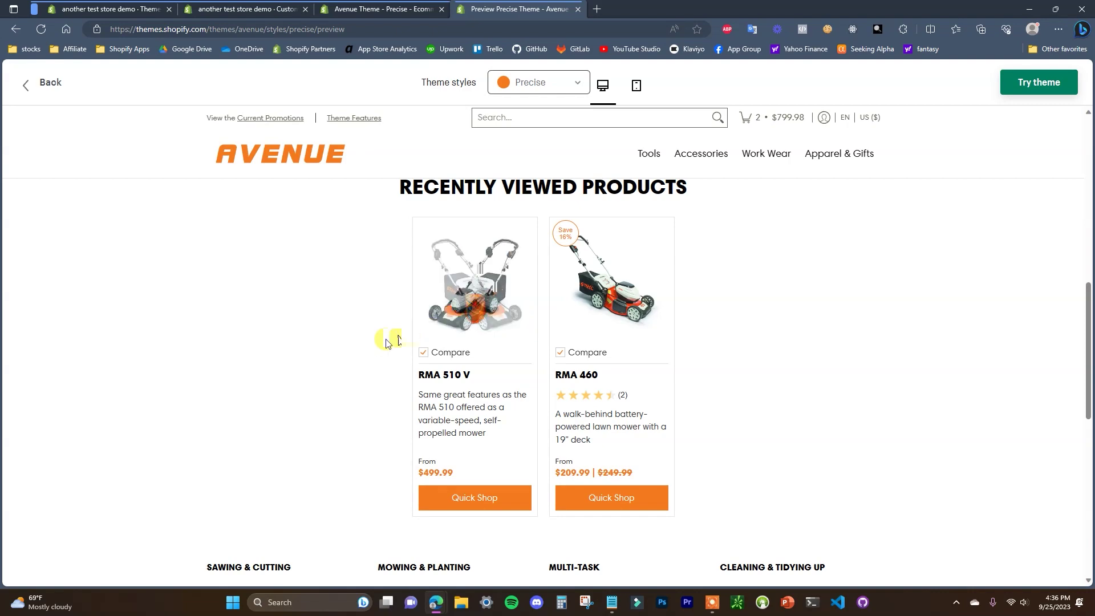
{"action": "scroll", "coordinate": [316, 358], "scroll_direction": "down", "scroll_amount": 2}
{"action": "scroll", "coordinate": [391, 386], "scroll_direction": "up", "scroll_amount": 10}
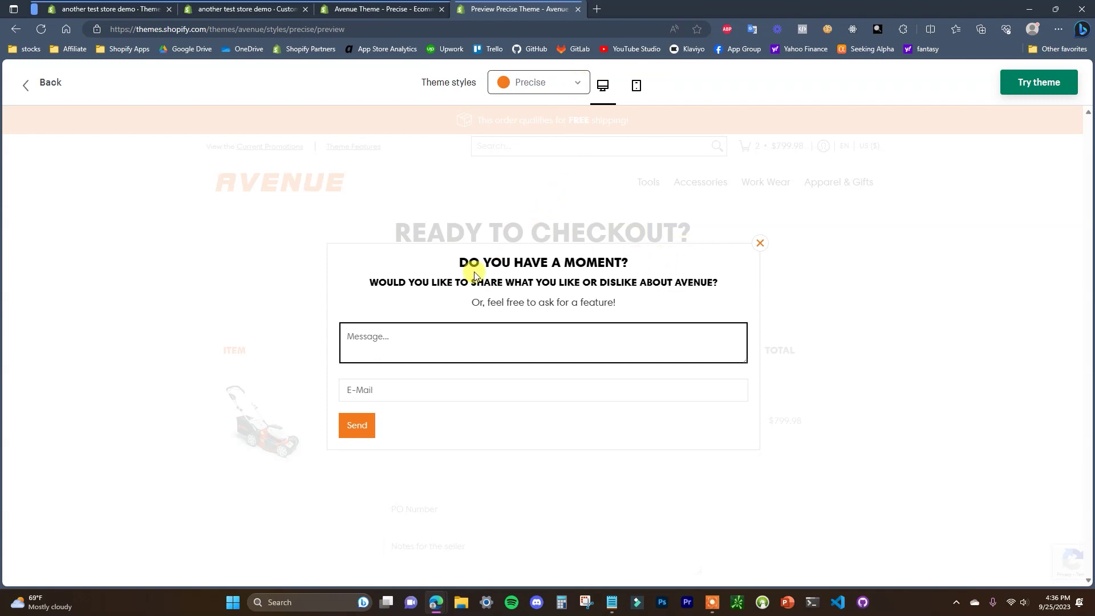
{"action": "left_click", "coordinate": [760, 244]}
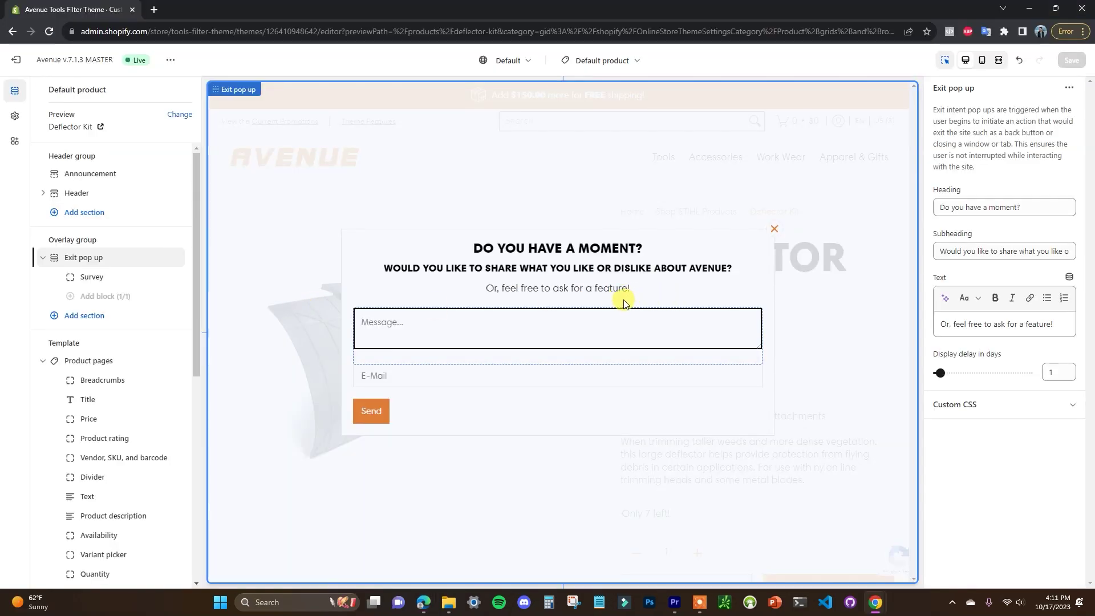
In the theme editor, examine the Exit pop up section's heading, subheading and text settings
{"action": "left_click", "coordinate": [122, 263]}
{"action": "left_click_drag", "start_coordinate": [1027, 207], "coordinate": [935, 207]}
{"action": "left_click_drag", "start_coordinate": [935, 250], "coordinate": [1056, 245]}
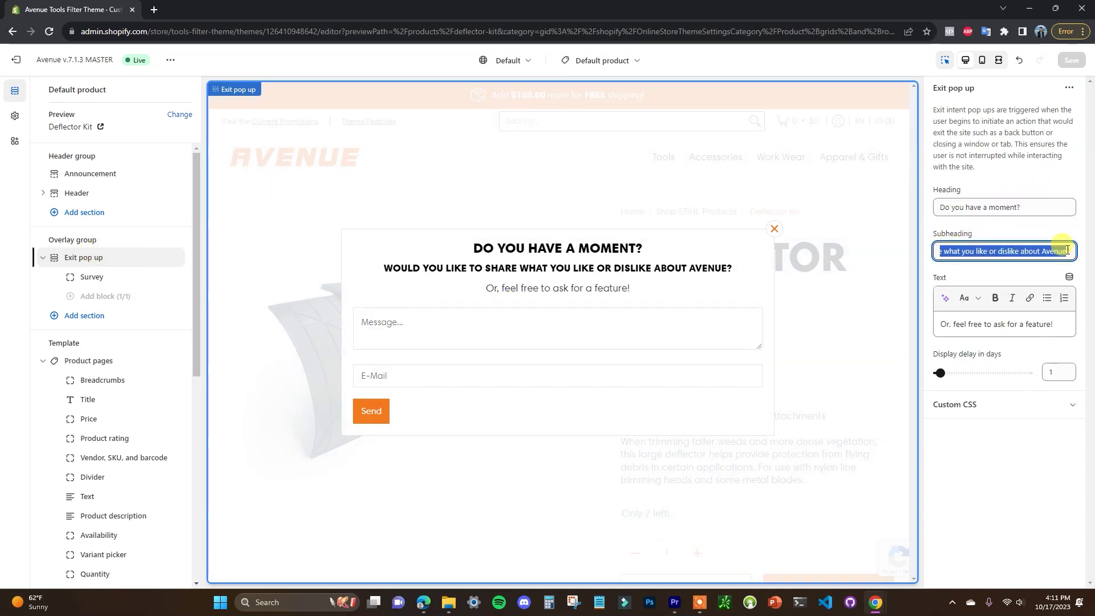
{"action": "left_click", "coordinate": [978, 277]}
{"action": "mouse_move", "coordinate": [1019, 324]}
{"action": "left_mouse_down"}
{"action": "mouse_move", "coordinate": [940, 325]}
{"action": "mouse_move", "coordinate": [1013, 326]}
{"action": "left_mouse_up"}
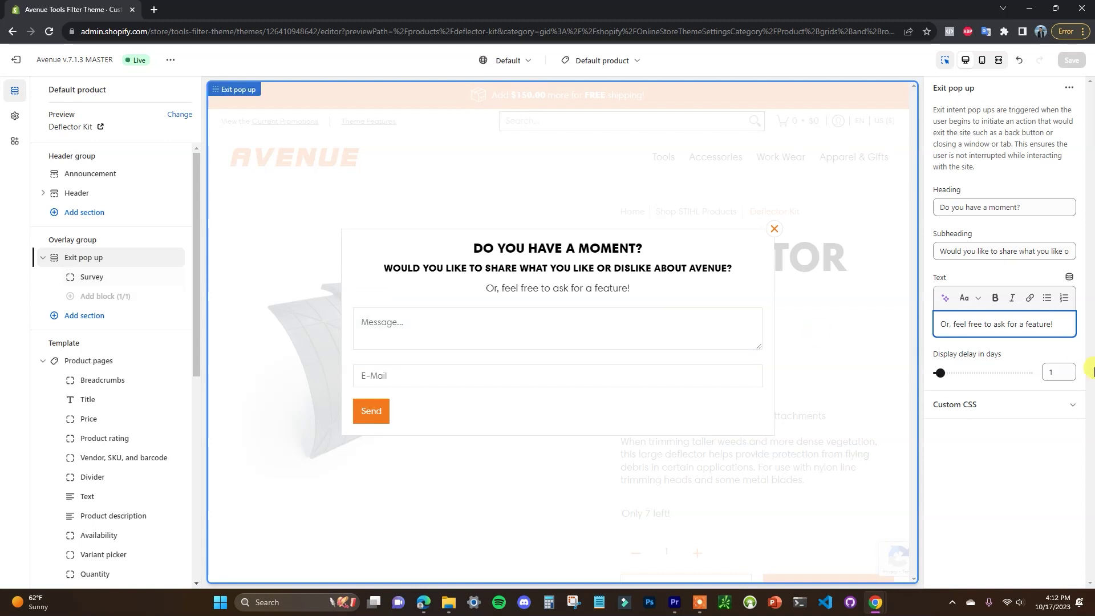
Examine the Survey block's dropdown, checkbox, radio, message and e-mail placeholder settings
{"action": "left_click", "coordinate": [116, 278]}
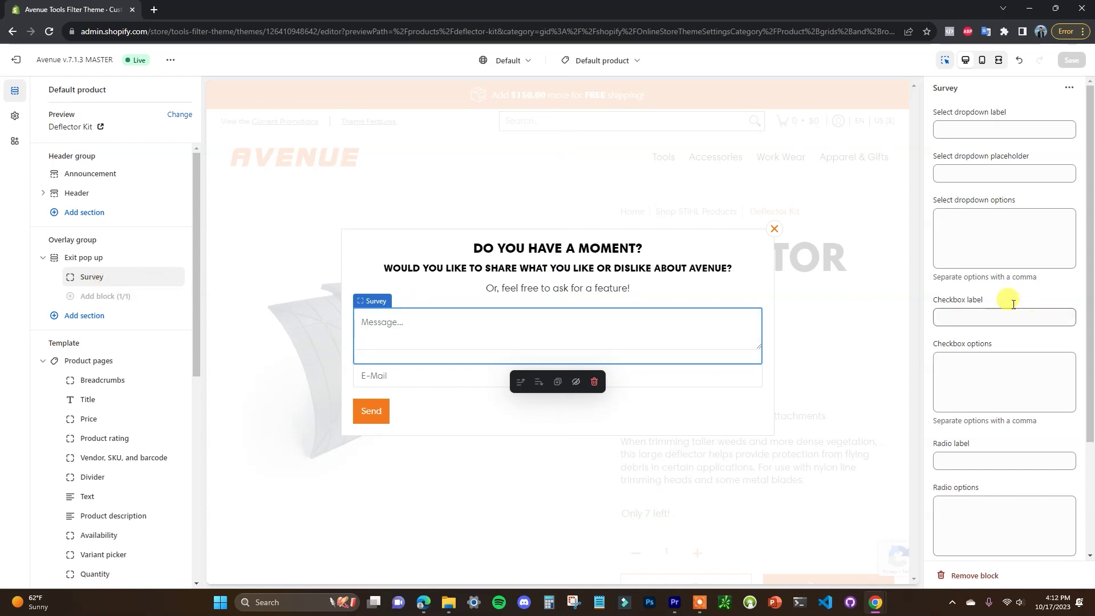
{"action": "scroll", "coordinate": [1007, 308], "scroll_direction": "down", "scroll_amount": 3}
{"action": "scroll", "coordinate": [995, 374], "scroll_direction": "down", "scroll_amount": 1}
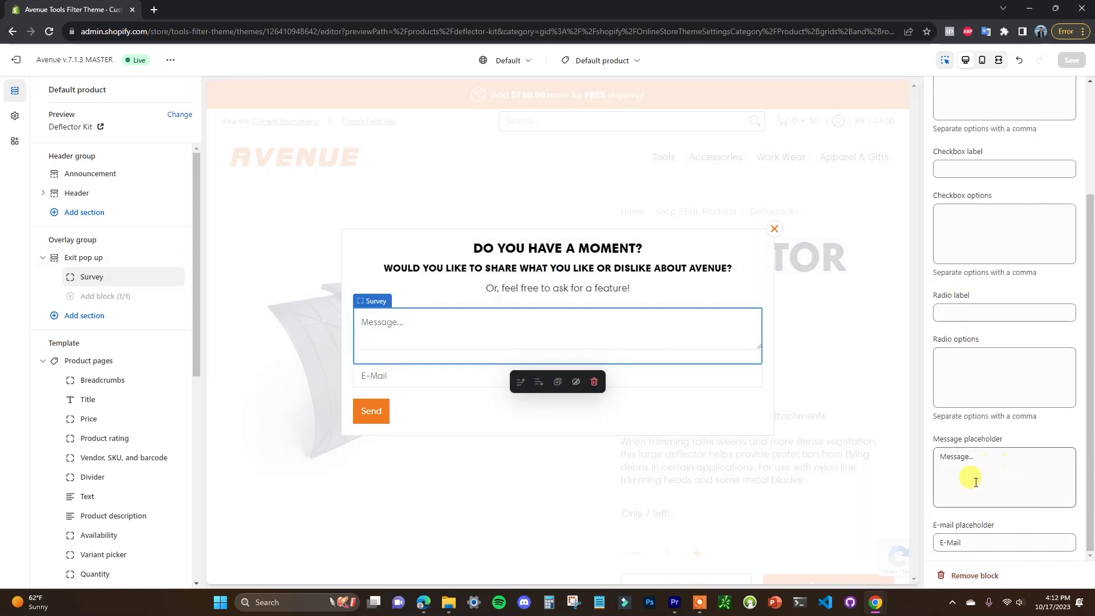
{"action": "scroll", "coordinate": [1030, 489], "scroll_direction": "up", "scroll_amount": 2}
{"action": "scroll", "coordinate": [1045, 490], "scroll_direction": "up", "scroll_amount": 1}
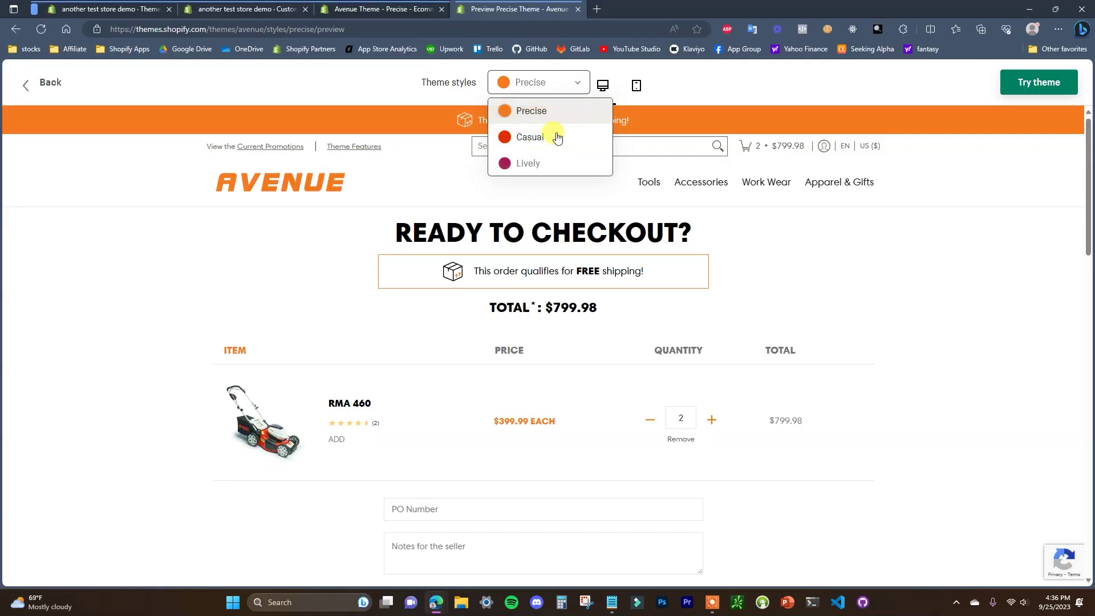
Switch the theme preview to the Casual style and look over its home page
{"action": "left_click", "coordinate": [558, 135]}
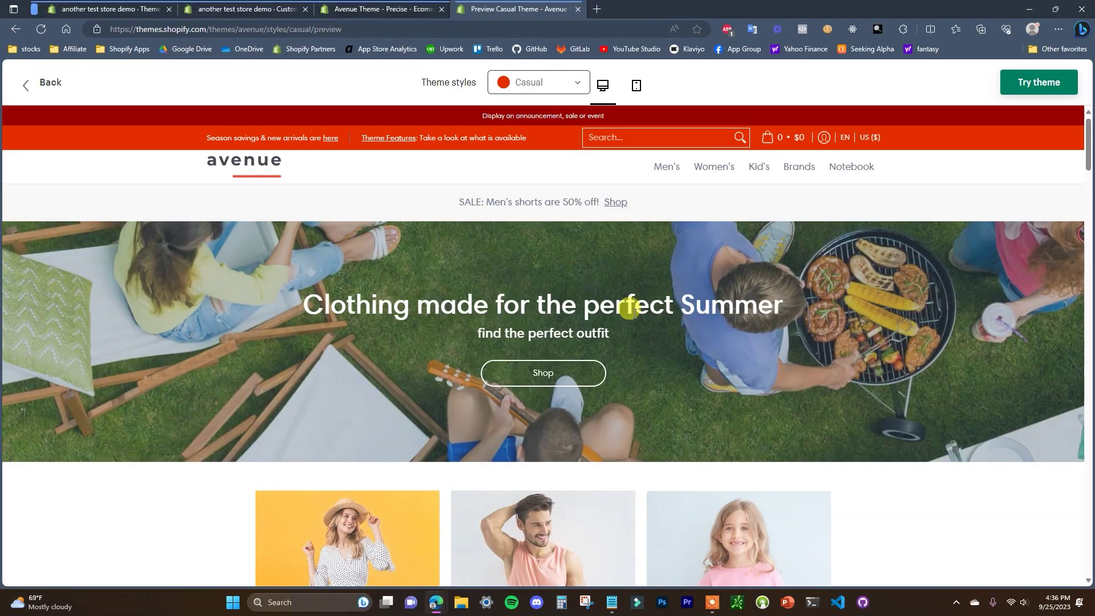
{"action": "left_click", "coordinate": [568, 79]}
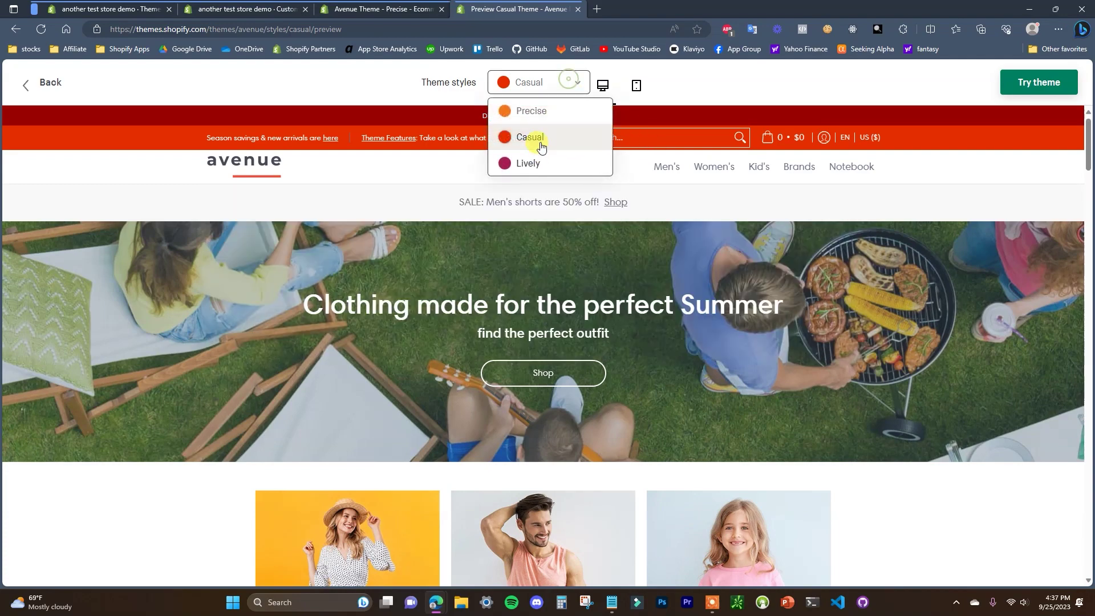
{"action": "scroll", "coordinate": [685, 268], "scroll_direction": "down", "scroll_amount": 4}
{"action": "scroll", "coordinate": [799, 331], "scroll_direction": "up", "scroll_amount": 4}
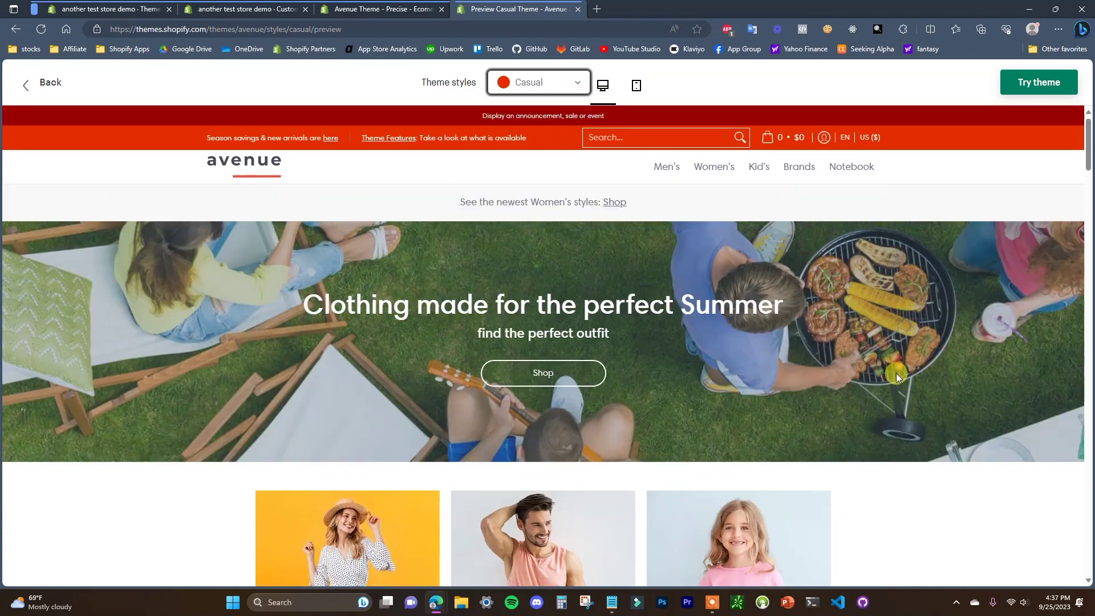
Open the Men's Tops collection in the Casual demo store and go into its Hoodies subcollection
{"action": "mouse_move", "coordinate": [663, 169]}
{"action": "left_click", "coordinate": [461, 212]}
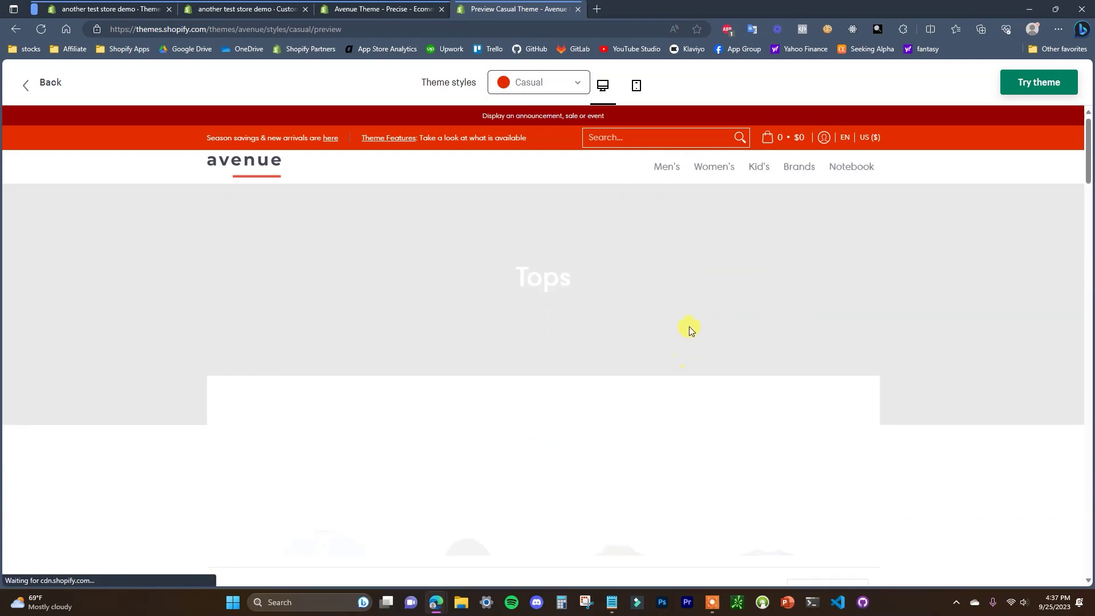
{"action": "scroll", "coordinate": [689, 324], "scroll_direction": "down", "scroll_amount": 3}
{"action": "scroll", "coordinate": [689, 319], "scroll_direction": "down", "scroll_amount": 3}
{"action": "scroll", "coordinate": [628, 331], "scroll_direction": "up", "scroll_amount": 3}
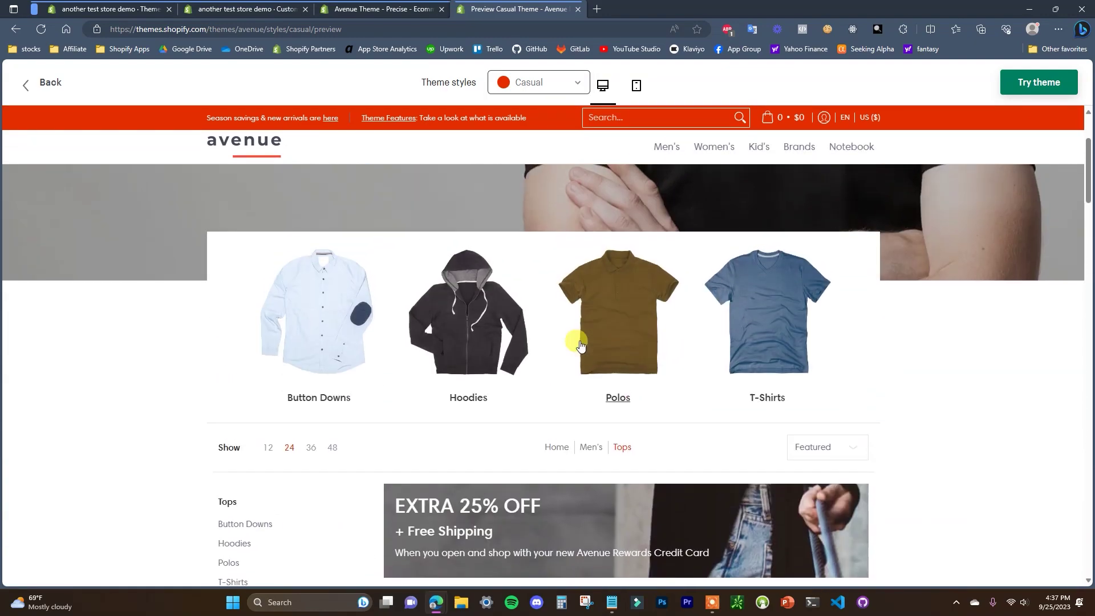
{"action": "left_click", "coordinate": [463, 400]}
{"action": "scroll", "coordinate": [727, 360], "scroll_direction": "down", "scroll_amount": 5}
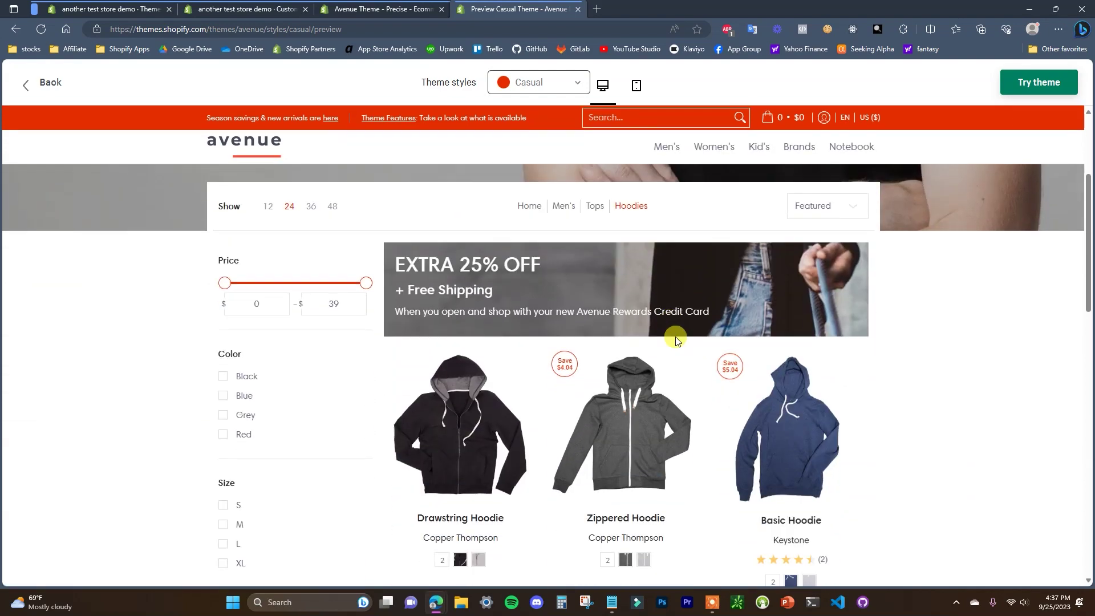
Preview the hoodie cards' color variants and quick shop option, and open the Drawstring Hoodie product page
{"action": "mouse_move", "coordinate": [496, 407]}
{"action": "mouse_move", "coordinate": [615, 500]}
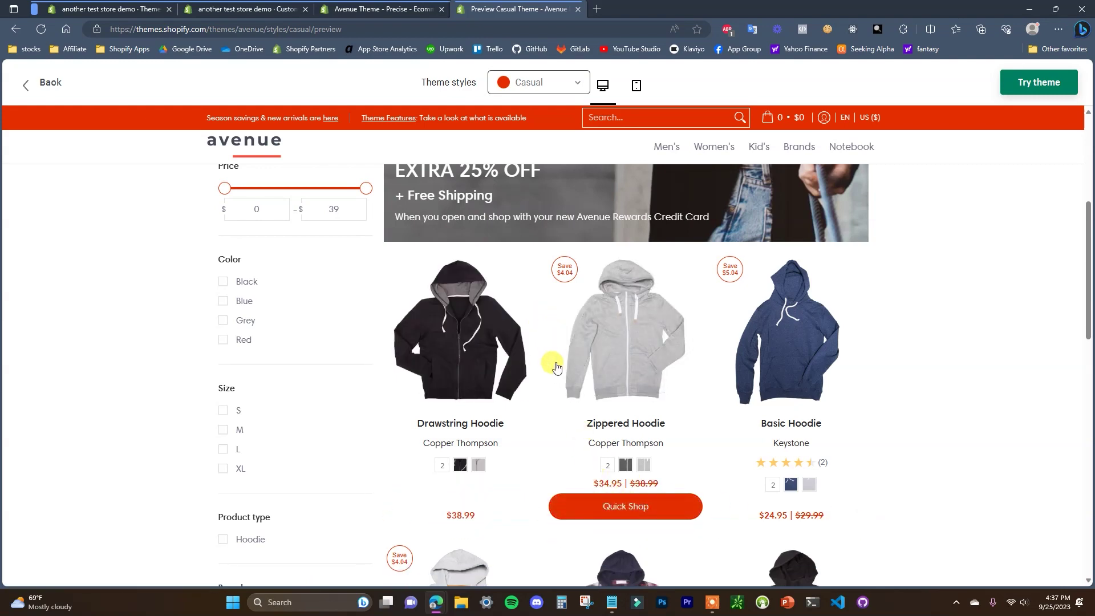
{"action": "mouse_move", "coordinate": [751, 382]}
{"action": "scroll", "coordinate": [736, 382], "scroll_direction": "down", "scroll_amount": 1}
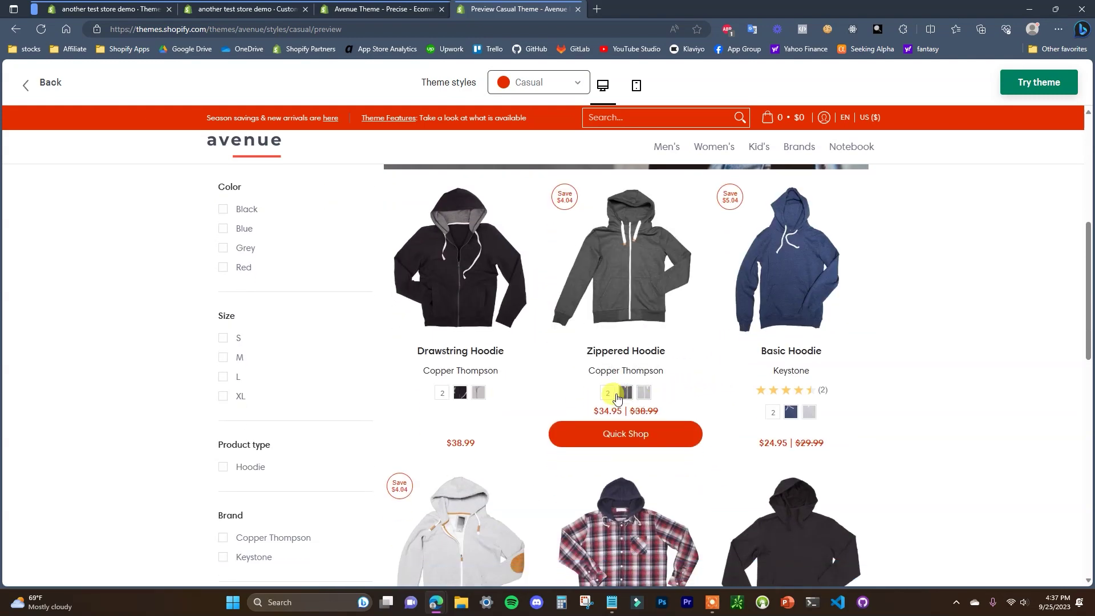
{"action": "left_click", "coordinate": [481, 356]}
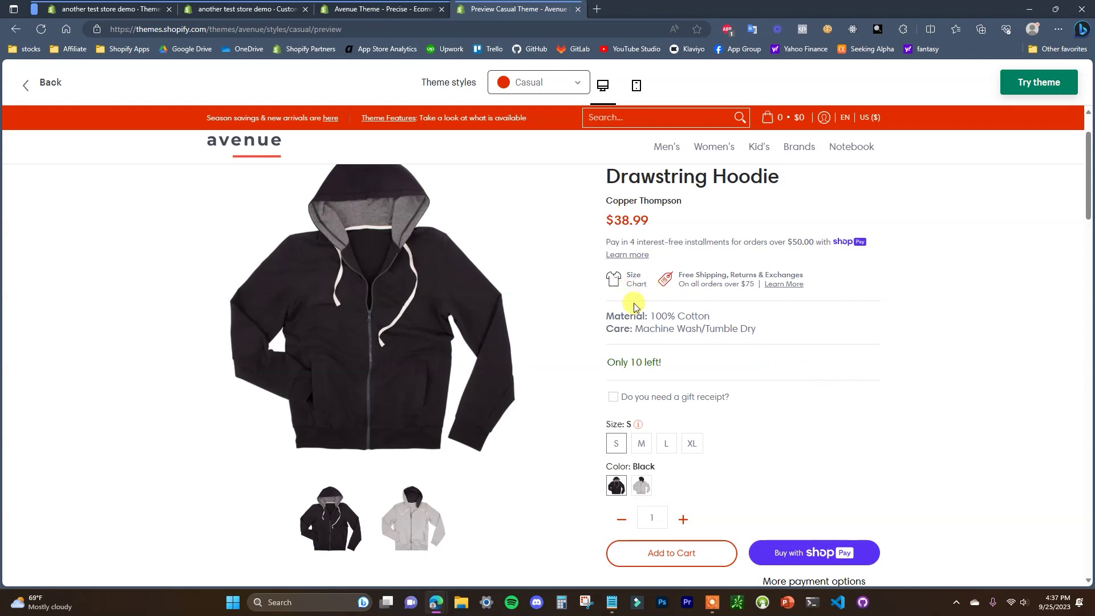
In the another test store demo theme editor, browse the section types that can be added to the Home page template
{"action": "left_click", "coordinate": [275, 7]}
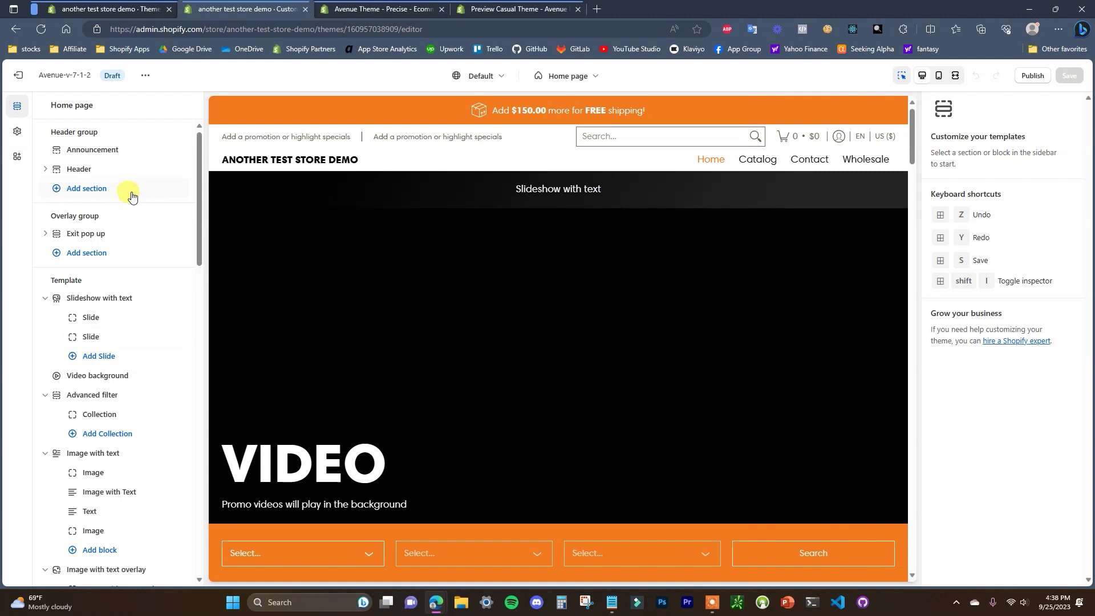
{"action": "left_click_drag", "start_coordinate": [198, 228], "coordinate": [213, 532]}
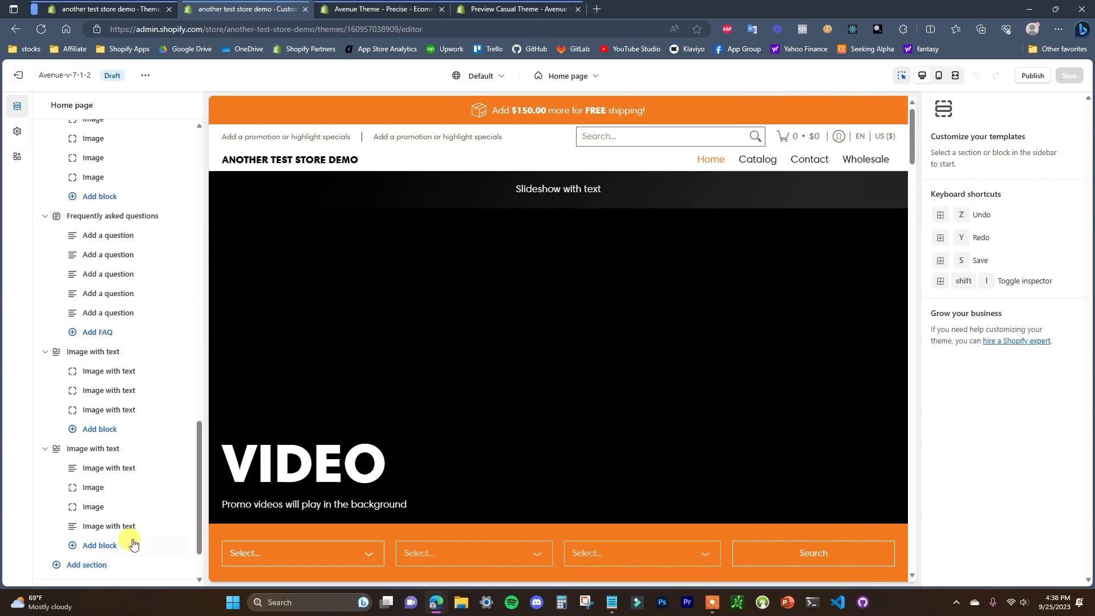
{"action": "left_click", "coordinate": [110, 565]}
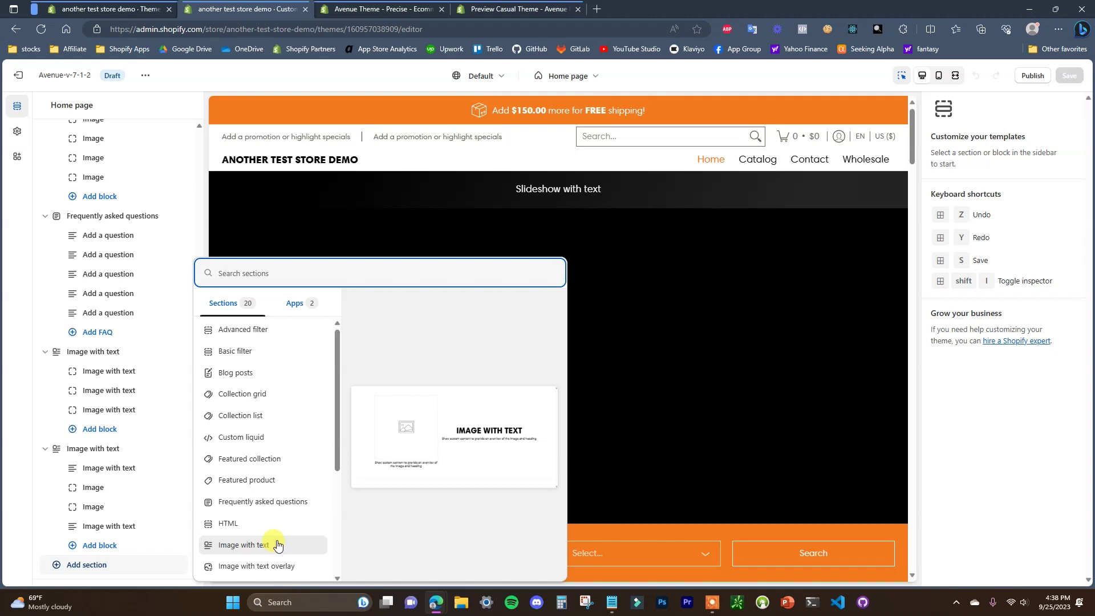
{"action": "scroll", "coordinate": [275, 546], "scroll_direction": "down", "scroll_amount": 3}
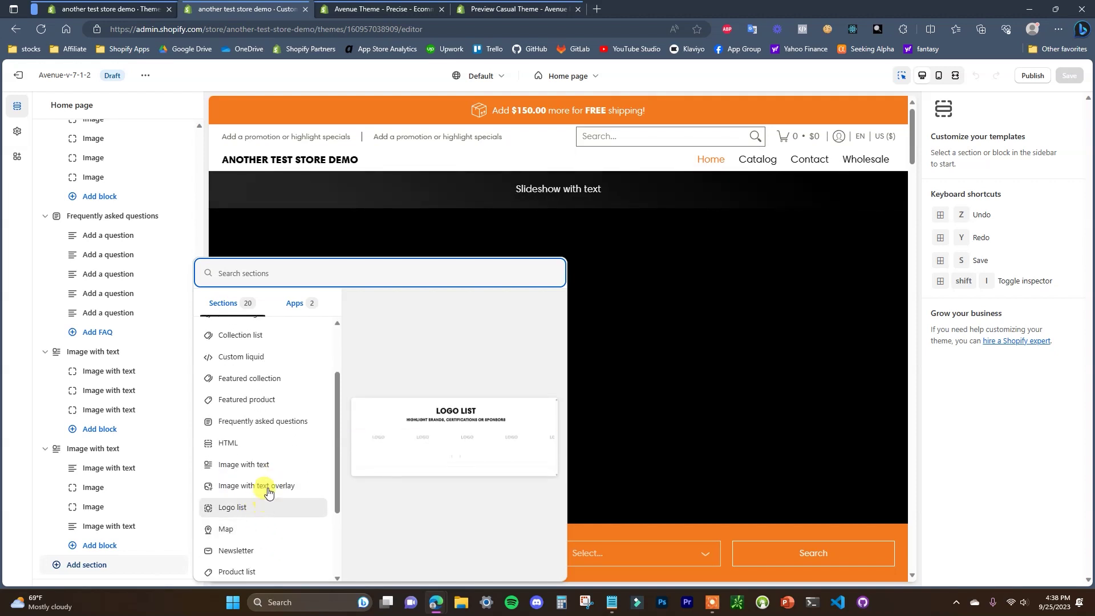
{"action": "scroll", "coordinate": [274, 479], "scroll_direction": "up", "scroll_amount": 3}
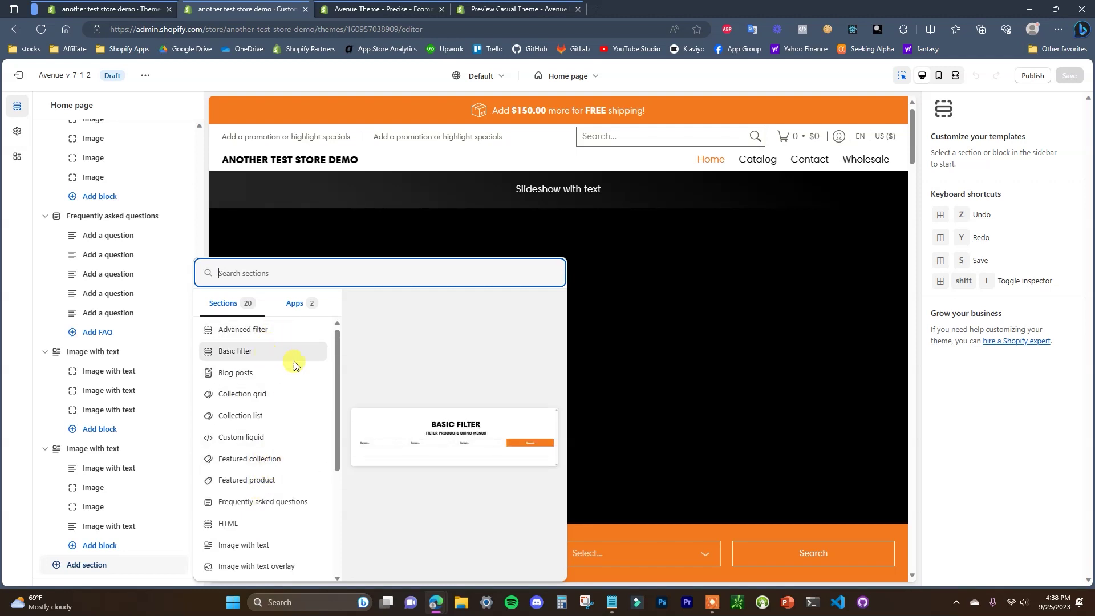
{"action": "left_click", "coordinate": [198, 494]}
Examine the Advanced filter section's banner, image, dropdown and background settings
{"action": "left_click_drag", "start_coordinate": [197, 494], "coordinate": [208, 225]}
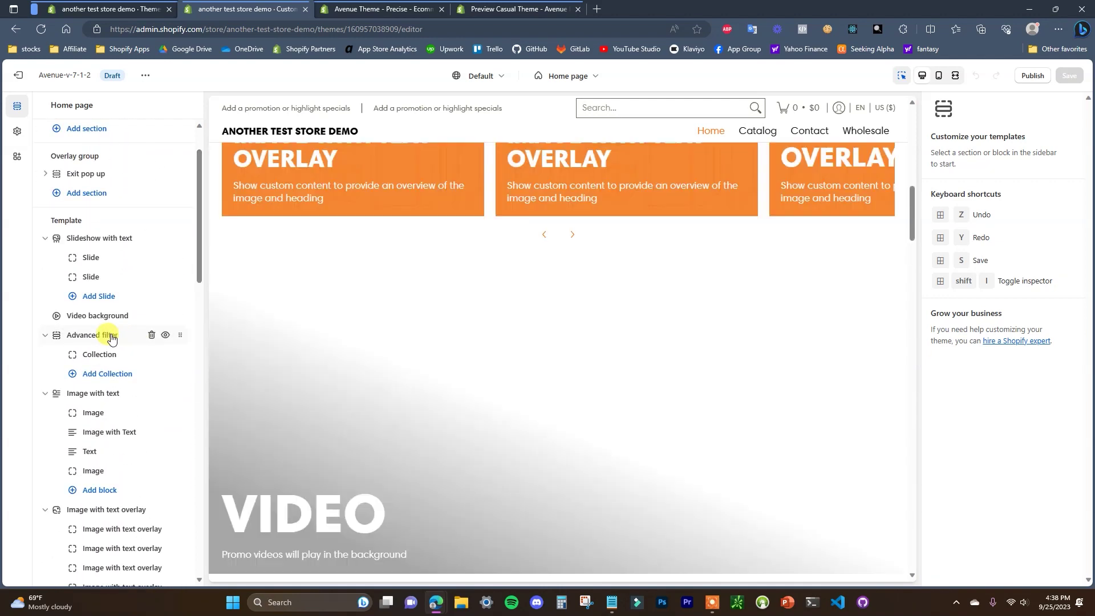
{"action": "left_click", "coordinate": [111, 336]}
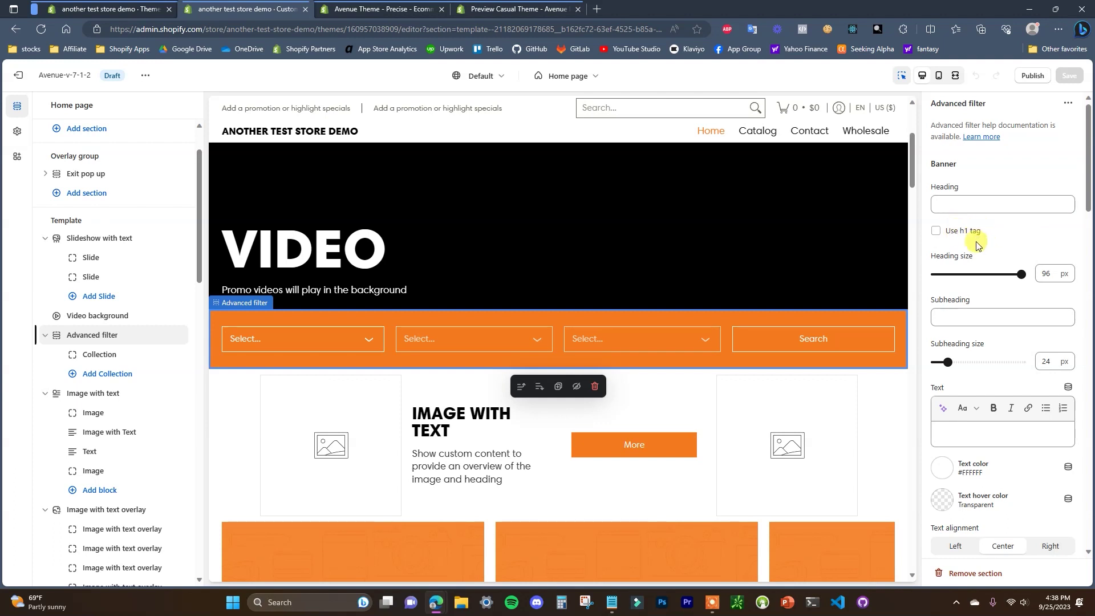
{"action": "scroll", "coordinate": [1025, 341], "scroll_direction": "down", "scroll_amount": 2}
{"action": "scroll", "coordinate": [1025, 331], "scroll_direction": "down", "scroll_amount": 3}
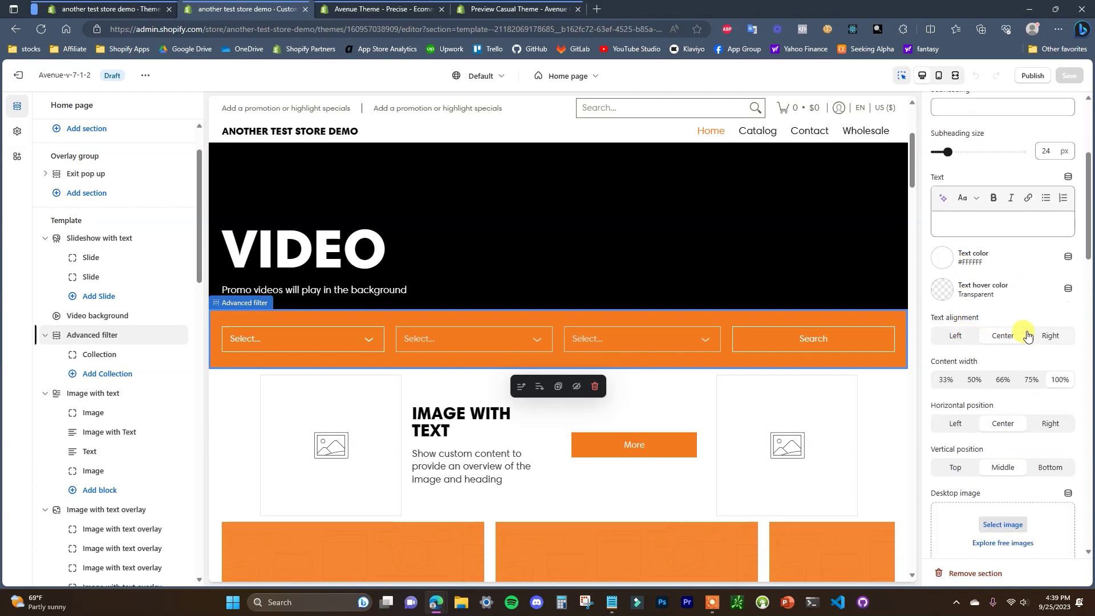
{"action": "scroll", "coordinate": [1024, 327], "scroll_direction": "down", "scroll_amount": 8}
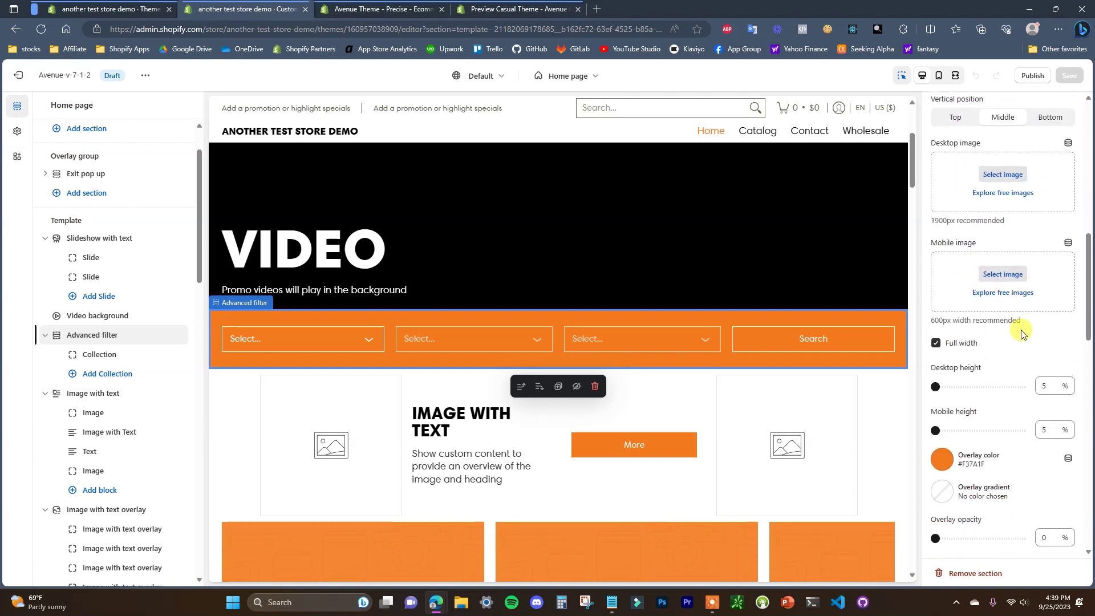
{"action": "scroll", "coordinate": [1004, 302], "scroll_direction": "down", "scroll_amount": 4}
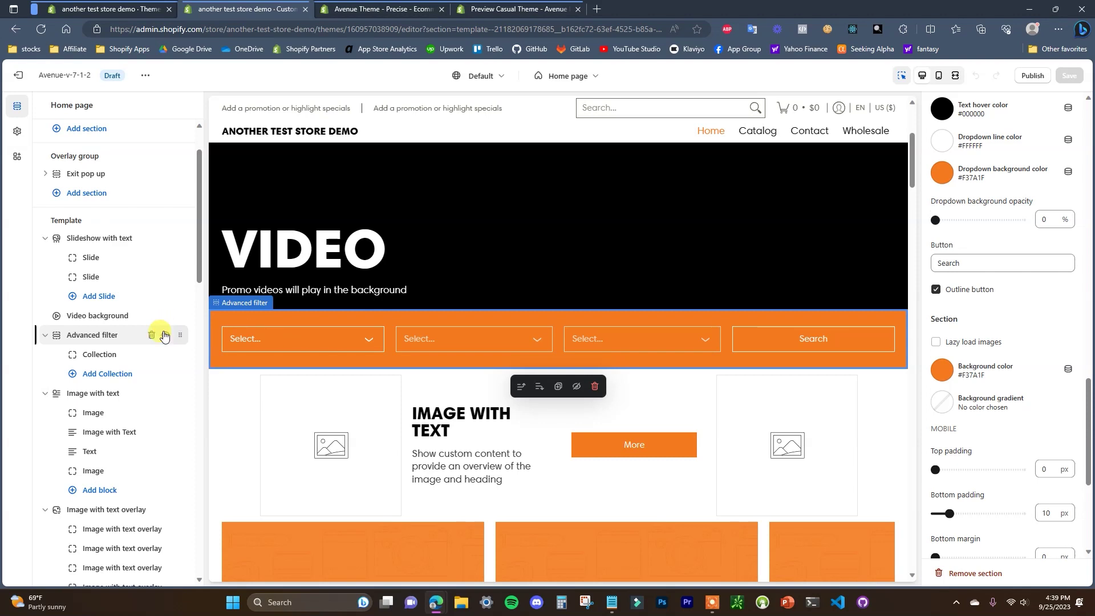
In the Video background section, set the heading to Hello at 72 px and the subheading to hello
{"action": "left_click", "coordinate": [121, 317]}
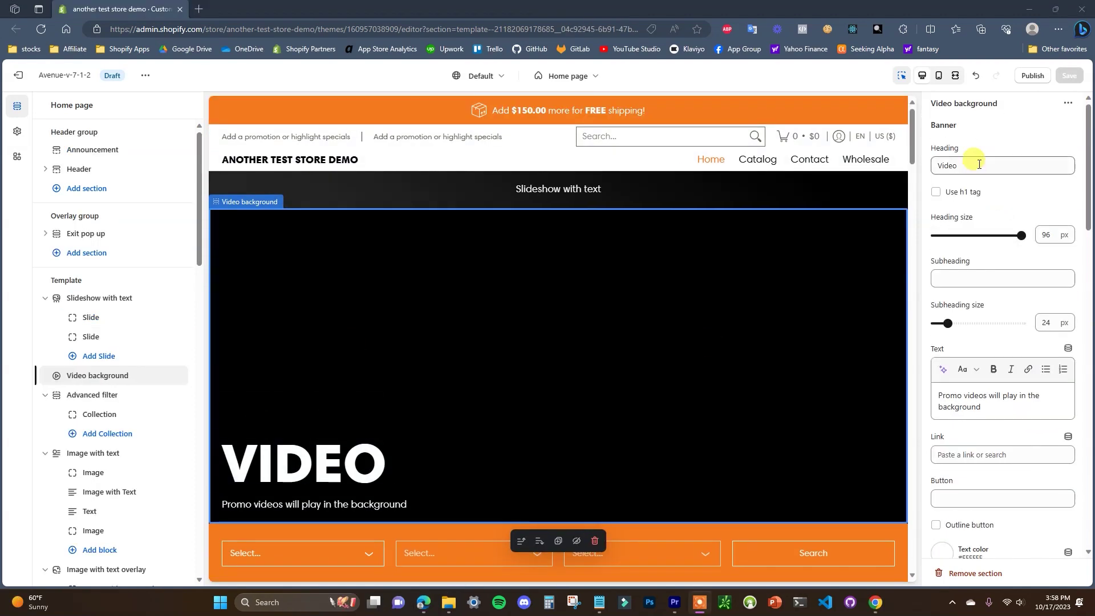
{"action": "triple_click", "coordinate": [1031, 171]}
{"action": "type", "text": "Hello"}
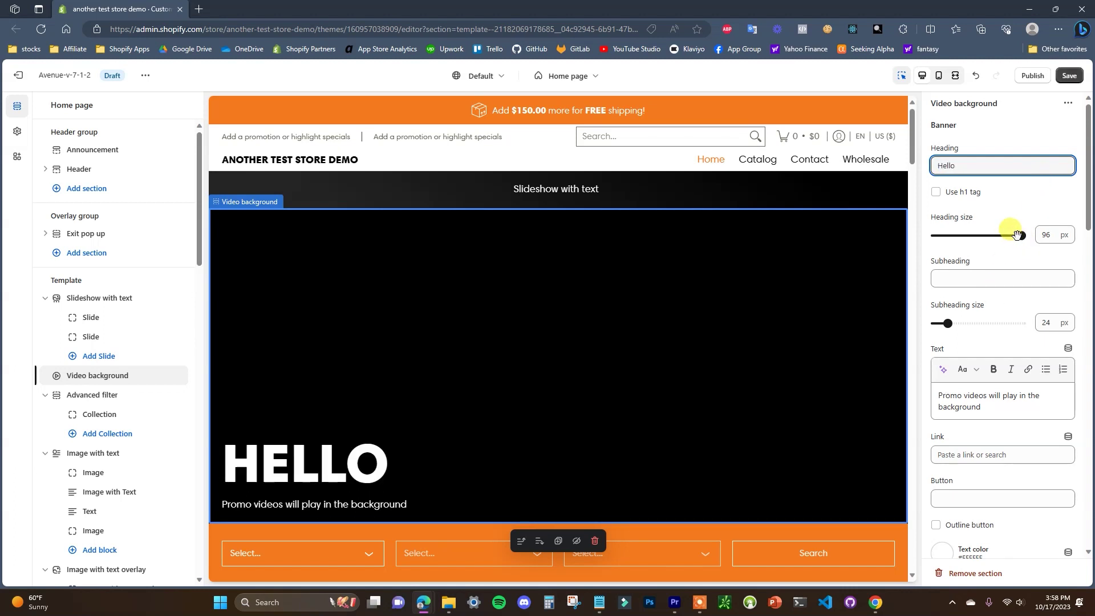
{"action": "left_click_drag", "start_coordinate": [1018, 235], "coordinate": [997, 235]}
{"action": "left_click", "coordinate": [972, 274]}
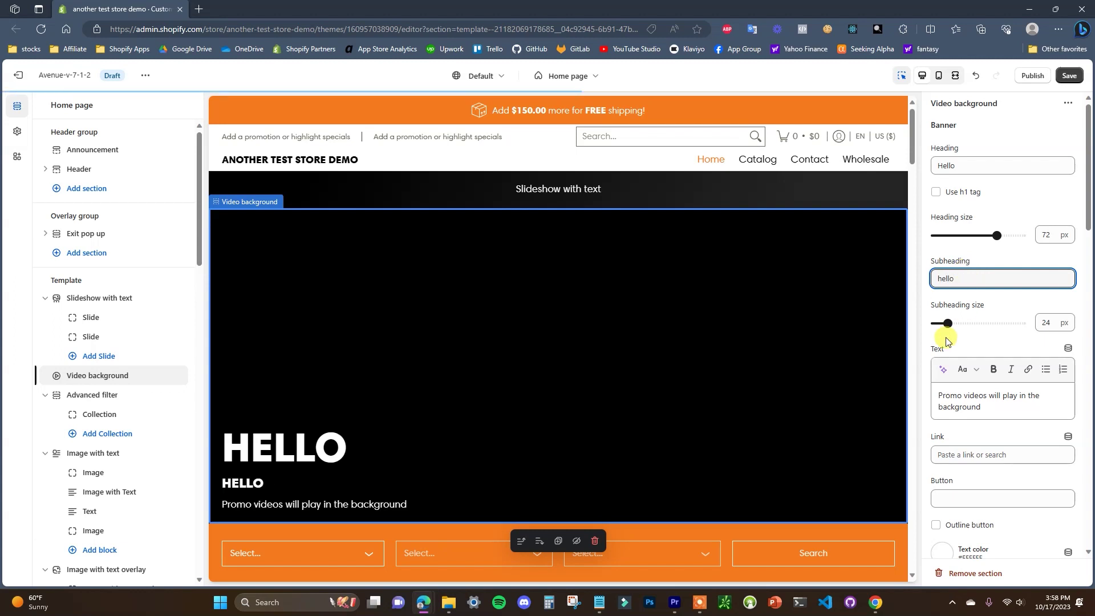
{"action": "left_click", "coordinate": [949, 323]}
Link the video banner's button to the Contact page and enable the outline button style
{"action": "scroll", "coordinate": [993, 348], "scroll_direction": "down", "scroll_amount": 1}
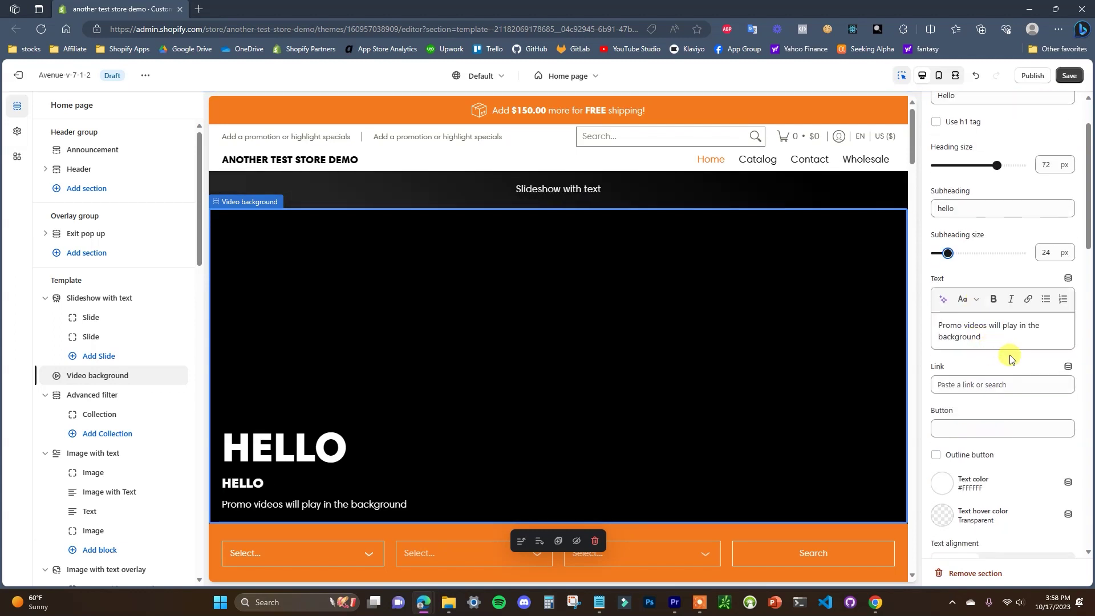
{"action": "left_click", "coordinate": [994, 385]}
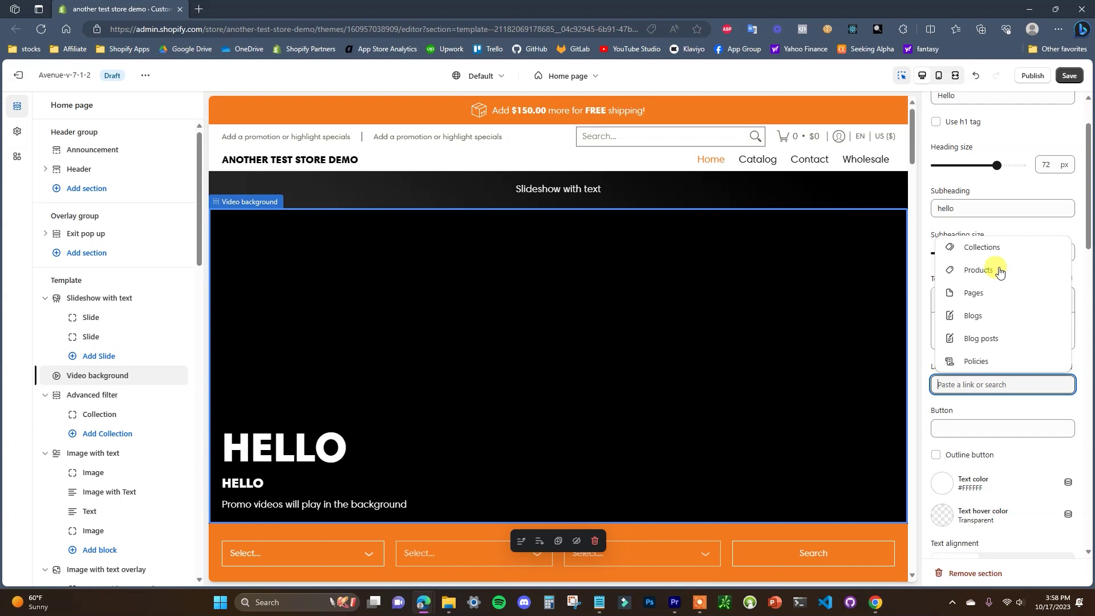
{"action": "left_click", "coordinate": [974, 292]}
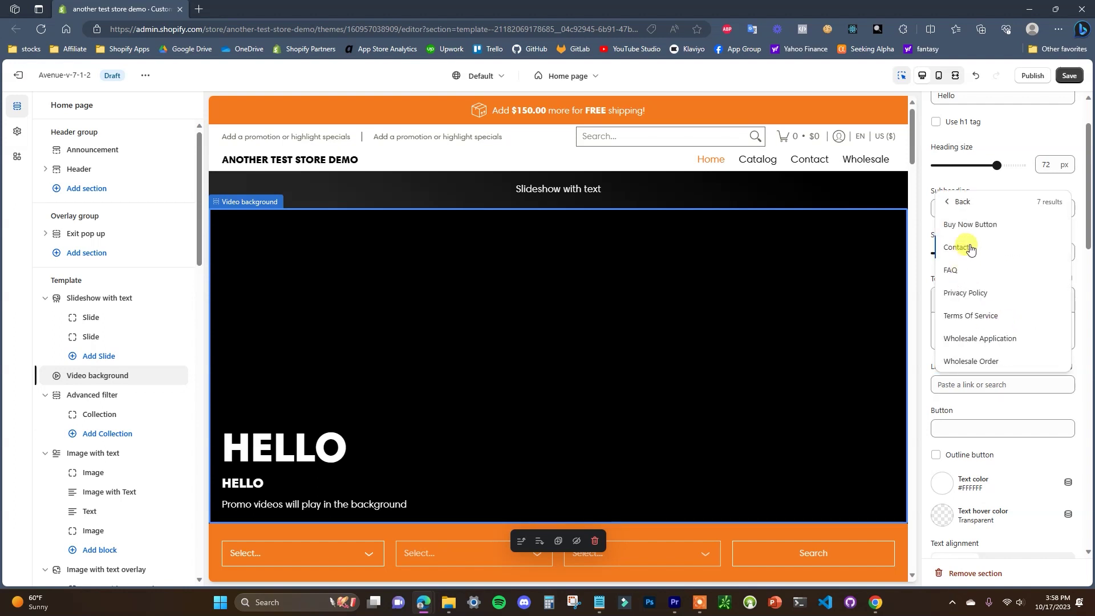
{"action": "left_click", "coordinate": [967, 246]}
{"action": "scroll", "coordinate": [1007, 398], "scroll_direction": "down", "scroll_amount": 3}
{"action": "left_click", "coordinate": [964, 314]}
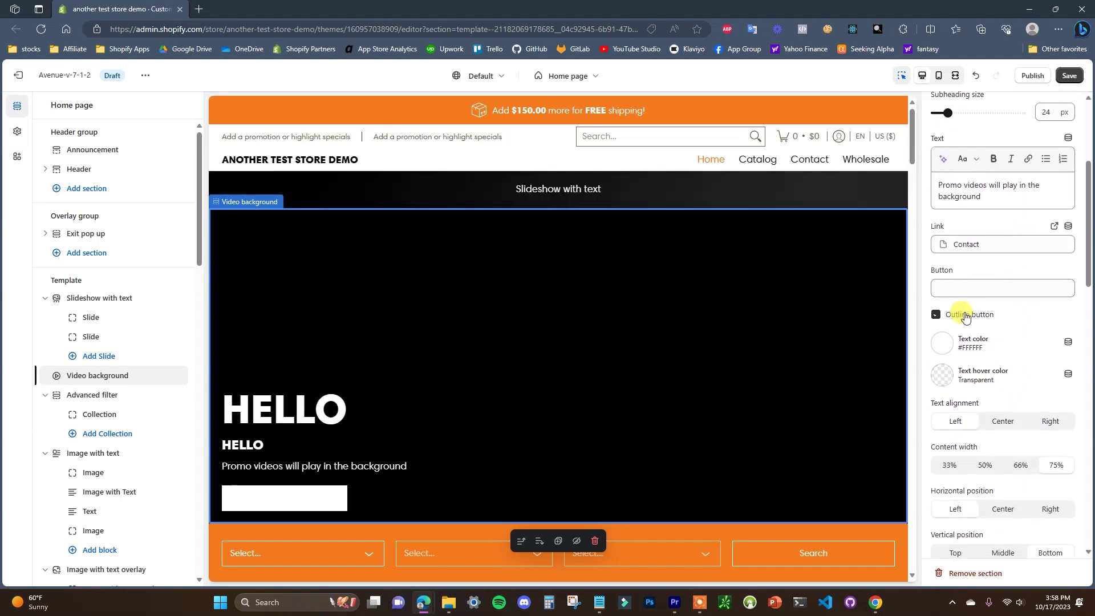
Set the video banner's text color to dark green, try centered text alignment, and return the alignment to left
{"action": "left_click", "coordinate": [943, 341]}
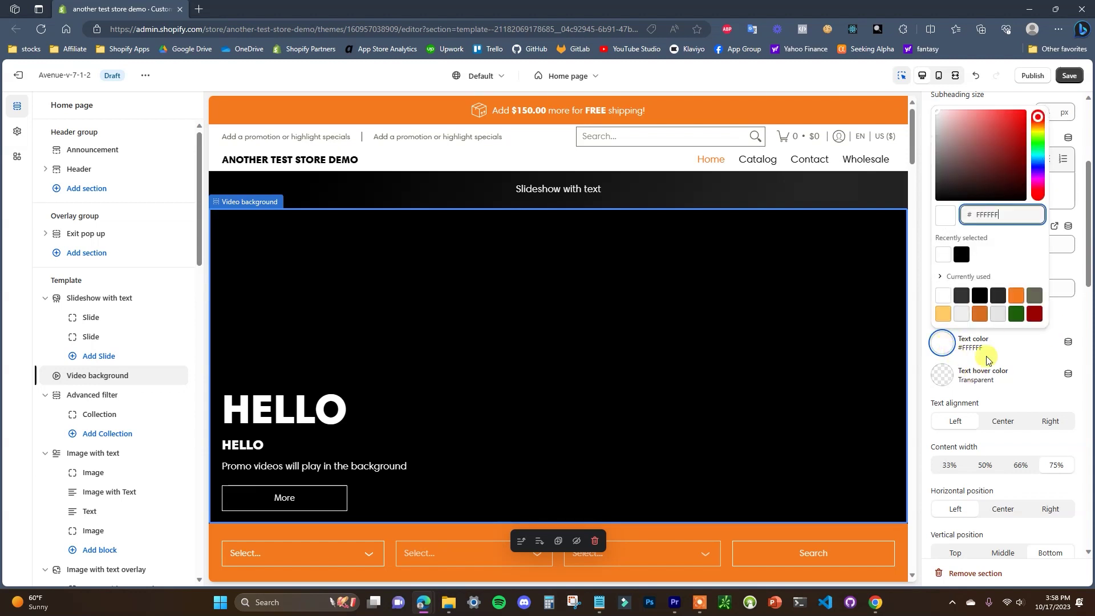
{"action": "left_click", "coordinate": [1017, 312]}
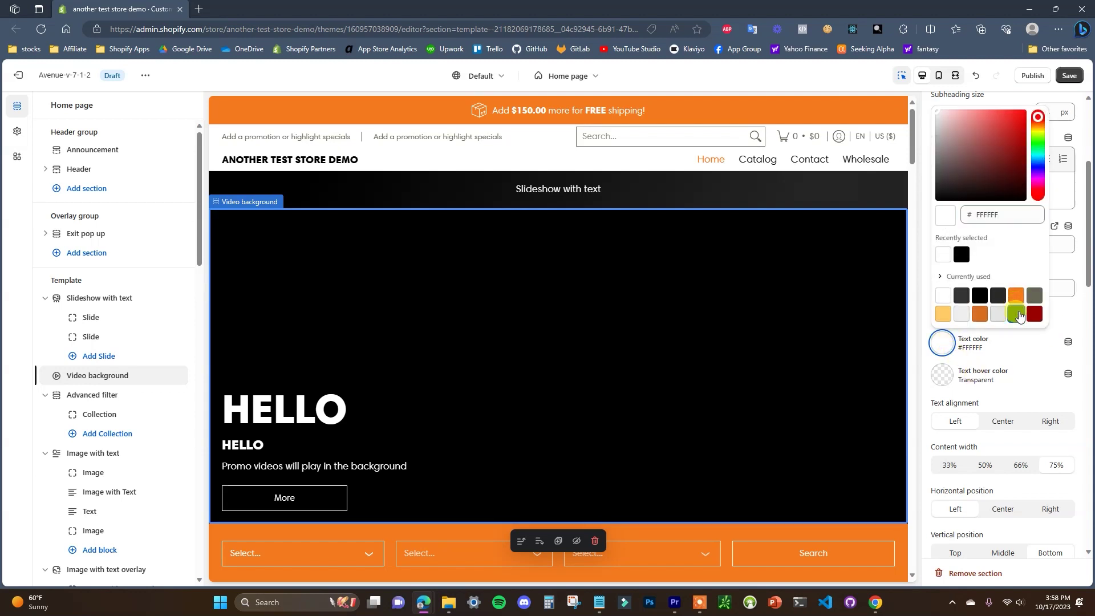
{"action": "left_click", "coordinate": [1054, 323]}
{"action": "scroll", "coordinate": [1055, 324], "scroll_direction": "down", "scroll_amount": 1}
{"action": "left_click", "coordinate": [1003, 351]}
{"action": "left_click", "coordinate": [954, 351]}
{"action": "scroll", "coordinate": [1021, 382], "scroll_direction": "down", "scroll_amount": 3}
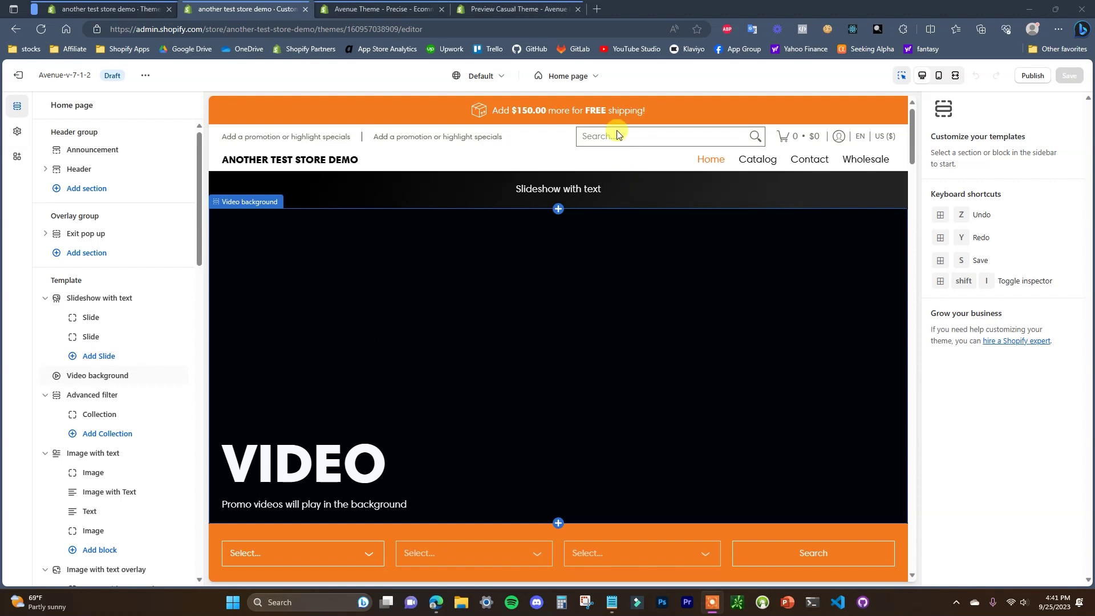
Switch the theme editor from the Home page to the Default collection template
{"action": "left_click", "coordinate": [587, 77]}
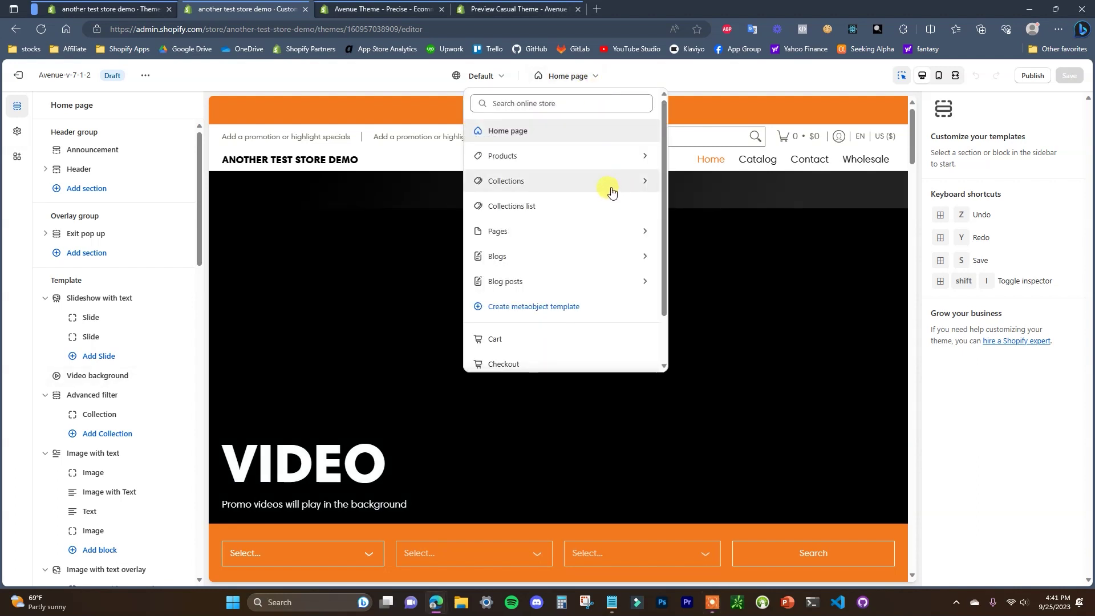
{"action": "left_click", "coordinate": [579, 188]}
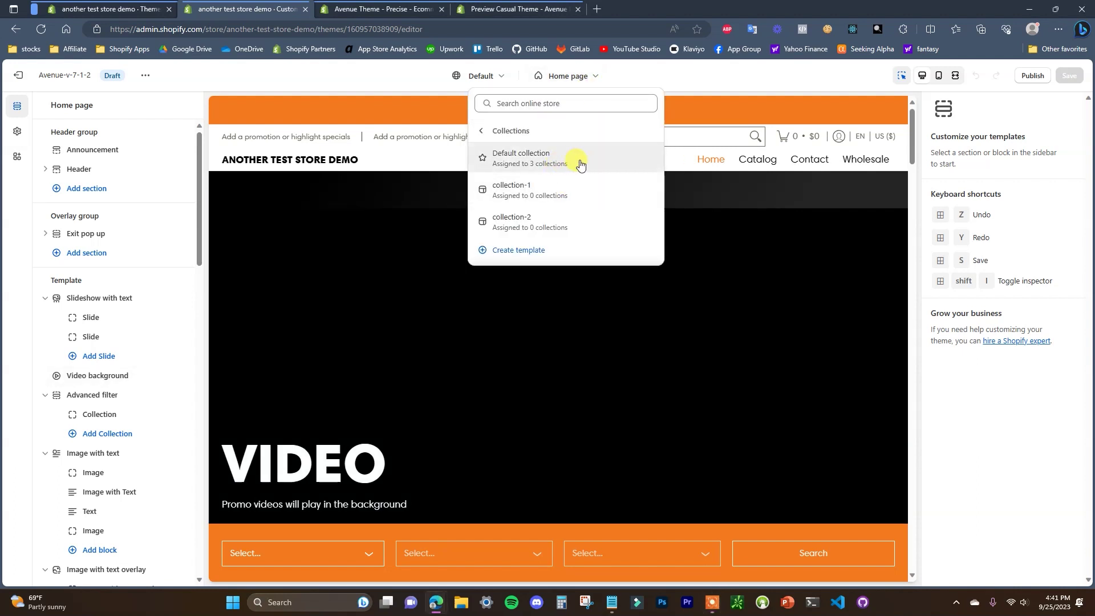
{"action": "left_click", "coordinate": [577, 163]}
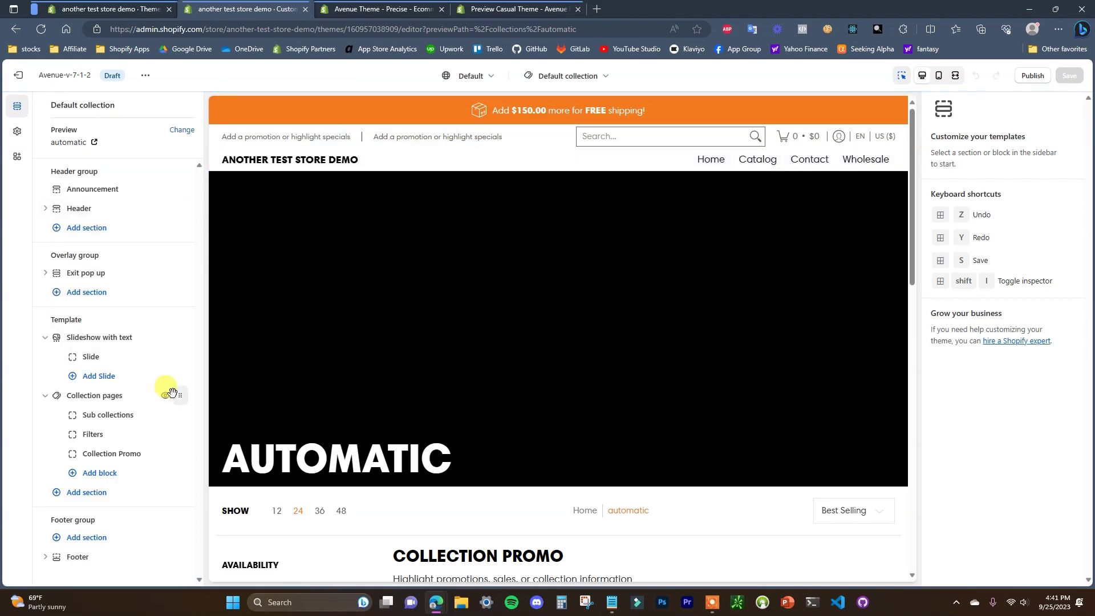
Examine the Collection pages section's banner, sub collections, options, product layout and background settings
{"action": "mouse_move", "coordinate": [131, 395]}
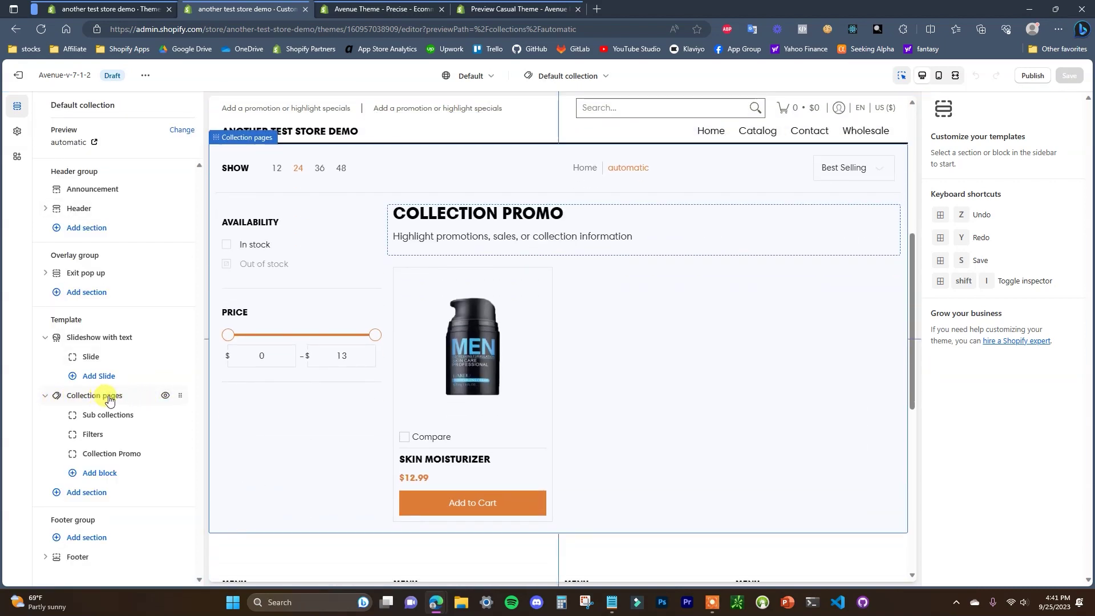
{"action": "left_click", "coordinate": [110, 397]}
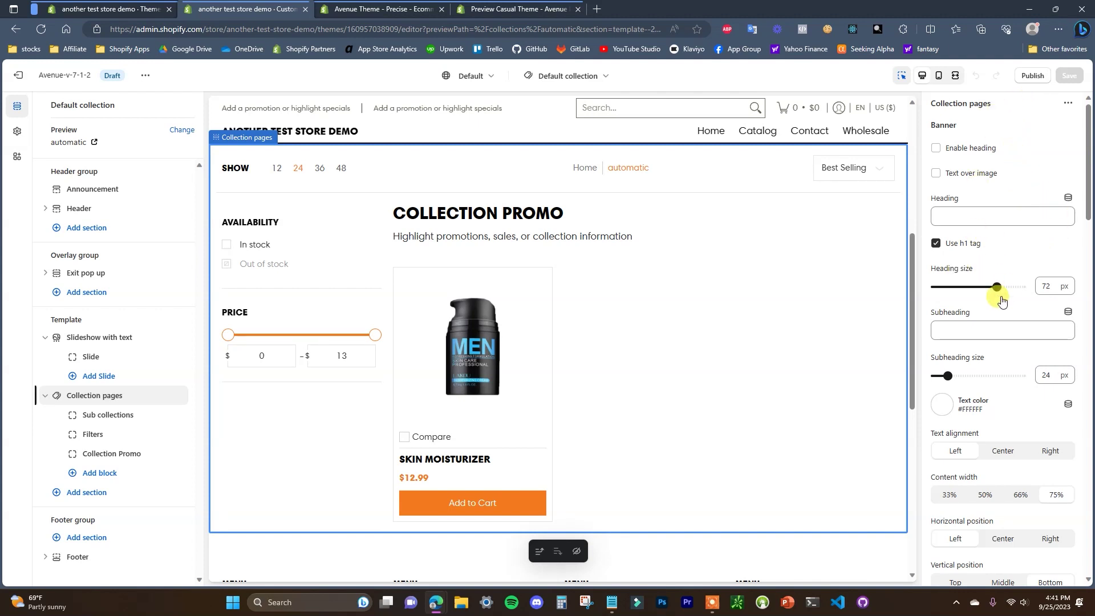
{"action": "scroll", "coordinate": [998, 246], "scroll_direction": "down", "scroll_amount": 4}
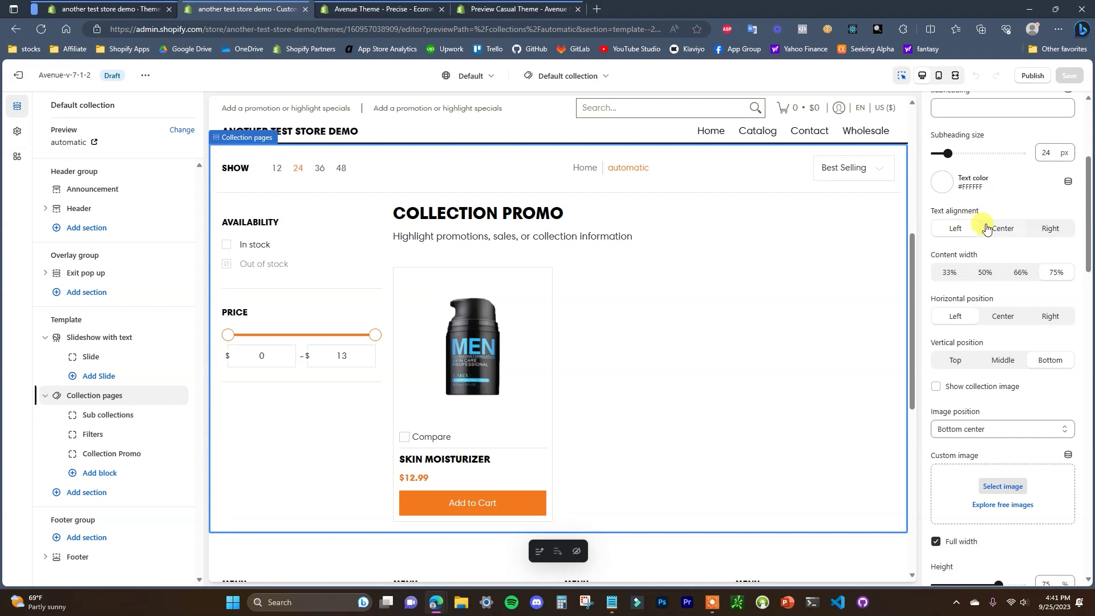
{"action": "scroll", "coordinate": [985, 227], "scroll_direction": "down", "scroll_amount": 5}
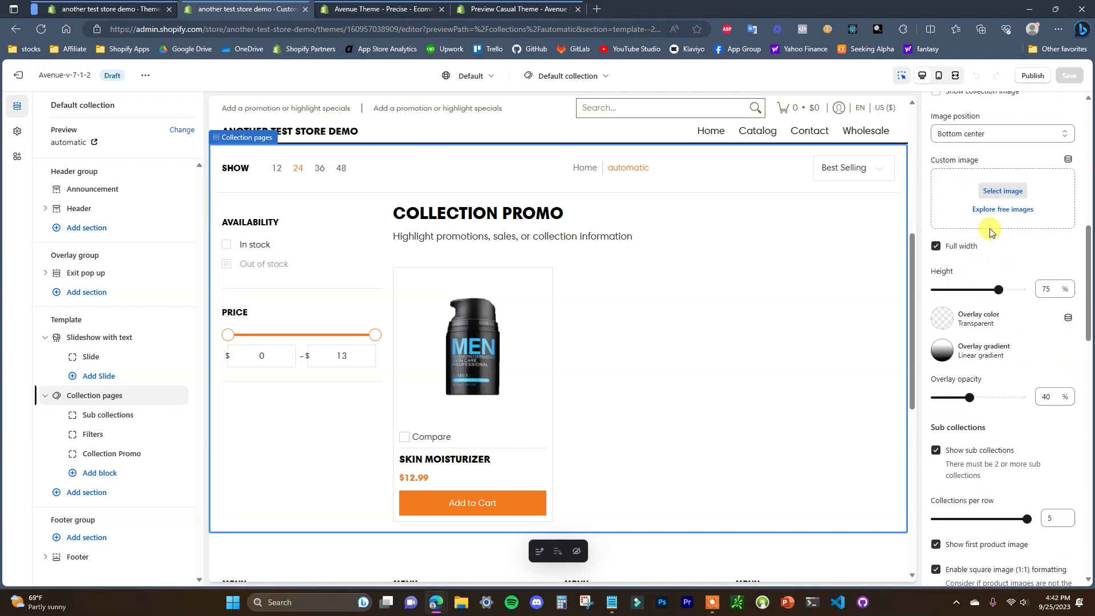
{"action": "scroll", "coordinate": [989, 228], "scroll_direction": "down", "scroll_amount": 1}
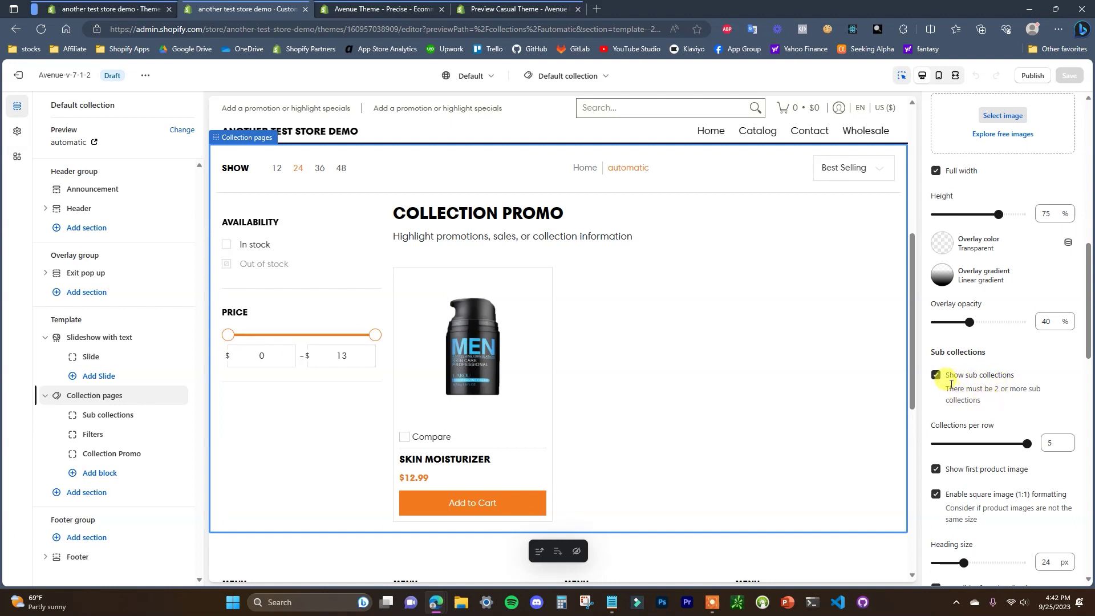
{"action": "left_click_drag", "start_coordinate": [992, 391], "coordinate": [1035, 393]}
{"action": "left_click", "coordinate": [1000, 409]}
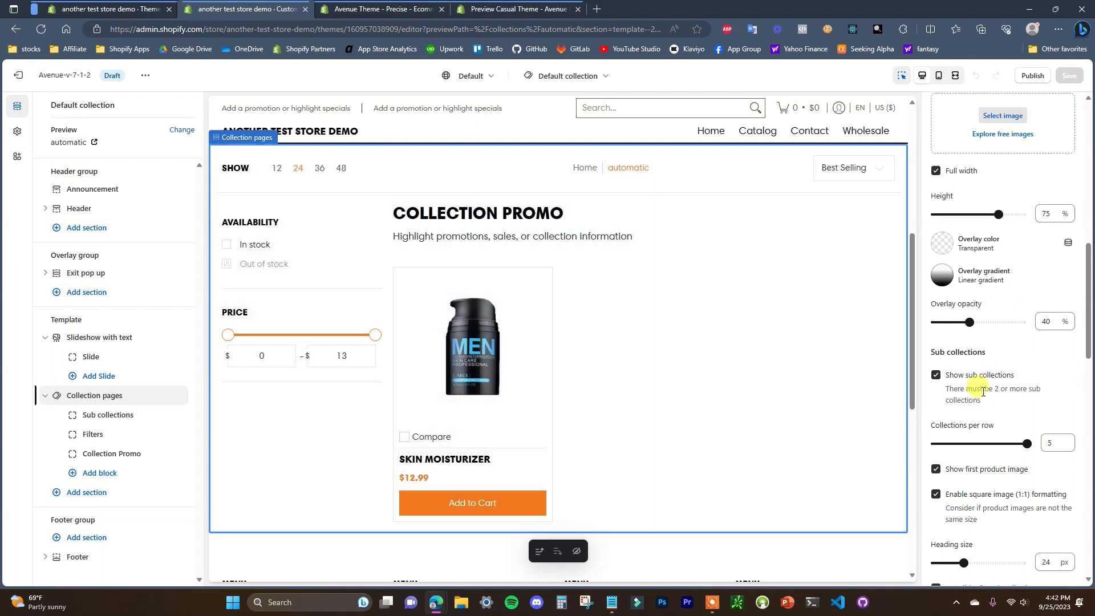
{"action": "scroll", "coordinate": [970, 388], "scroll_direction": "down", "scroll_amount": 1}
{"action": "scroll", "coordinate": [1010, 401], "scroll_direction": "up", "scroll_amount": 1}
{"action": "scroll", "coordinate": [980, 384], "scroll_direction": "down", "scroll_amount": 2}
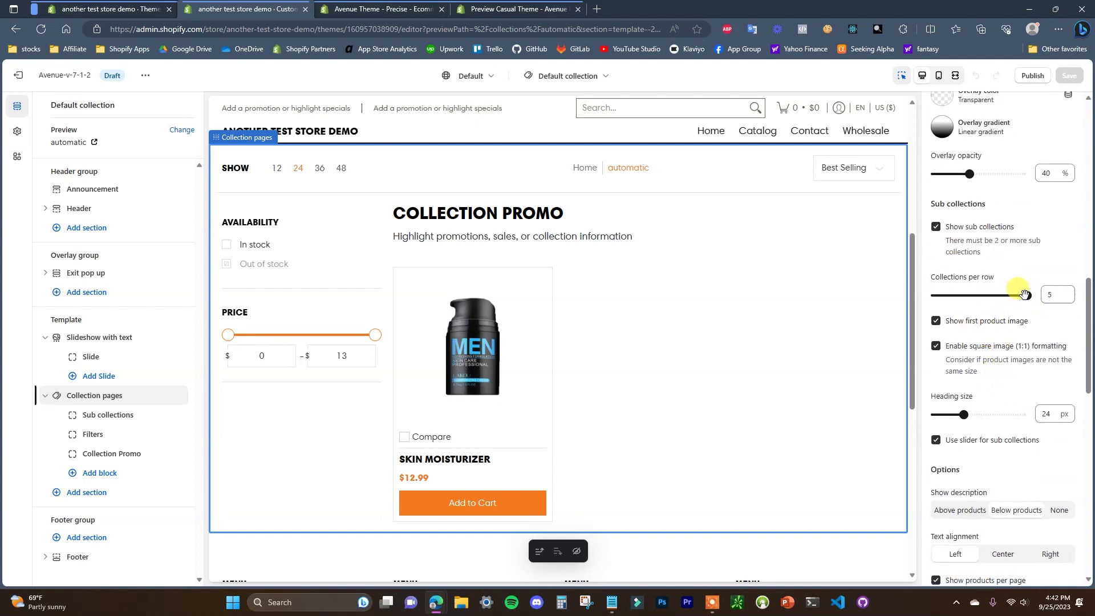
{"action": "scroll", "coordinate": [1015, 328], "scroll_direction": "down", "scroll_amount": 2}
{"action": "scroll", "coordinate": [1015, 331], "scroll_direction": "down", "scroll_amount": 2}
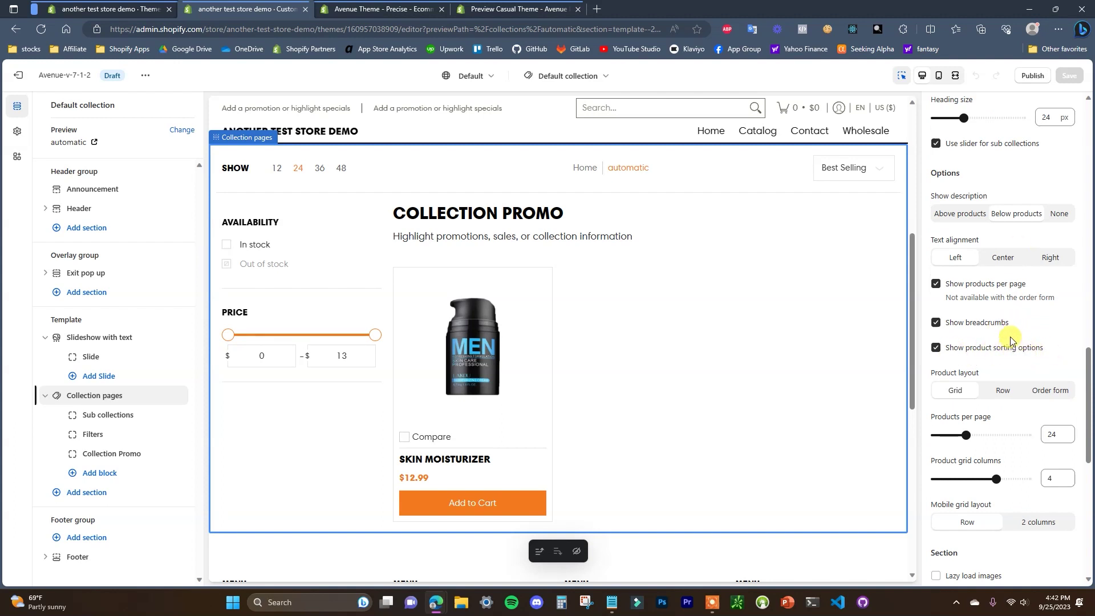
{"action": "scroll", "coordinate": [985, 337], "scroll_direction": "down", "scroll_amount": 2}
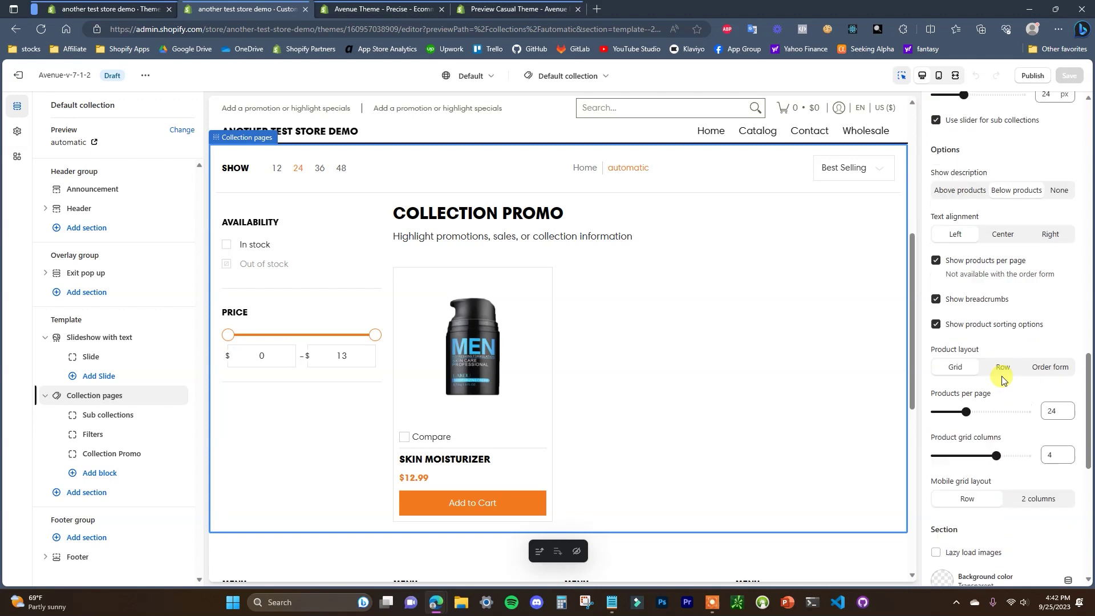
{"action": "scroll", "coordinate": [1000, 378], "scroll_direction": "down", "scroll_amount": 1}
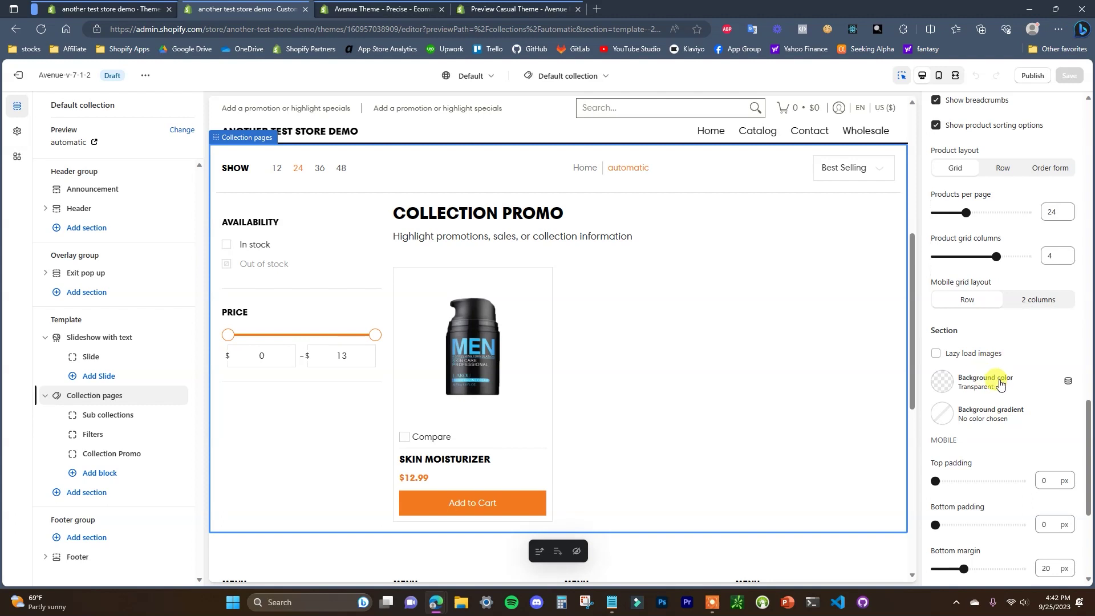
Switch to the Default product template and look through the blocks of its Product pages section
{"action": "left_click", "coordinate": [605, 76]}
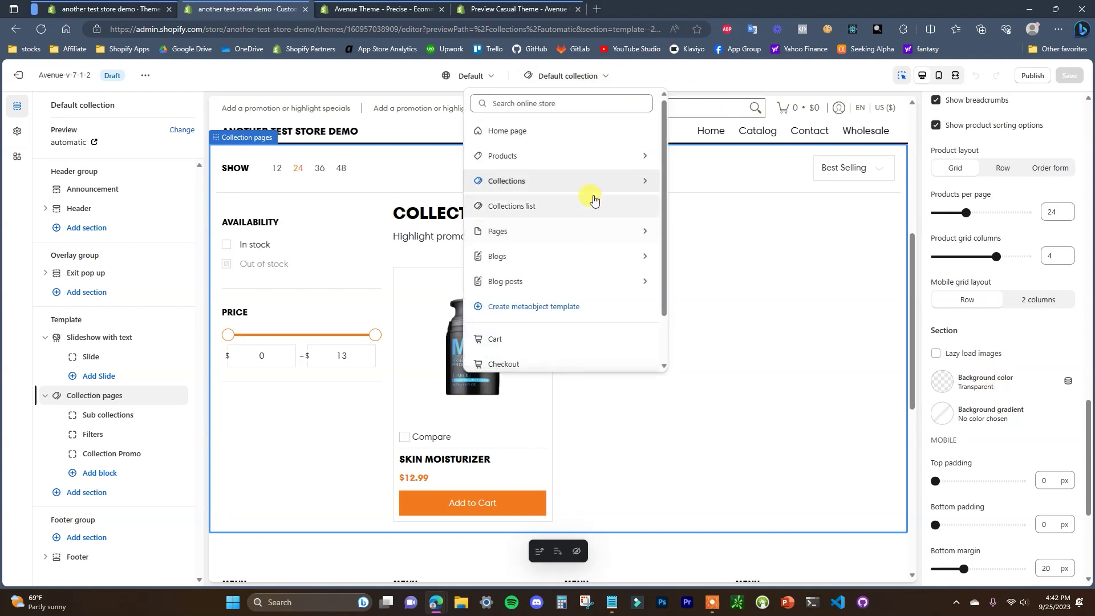
{"action": "left_click", "coordinate": [596, 155]}
{"action": "left_click", "coordinate": [564, 165]}
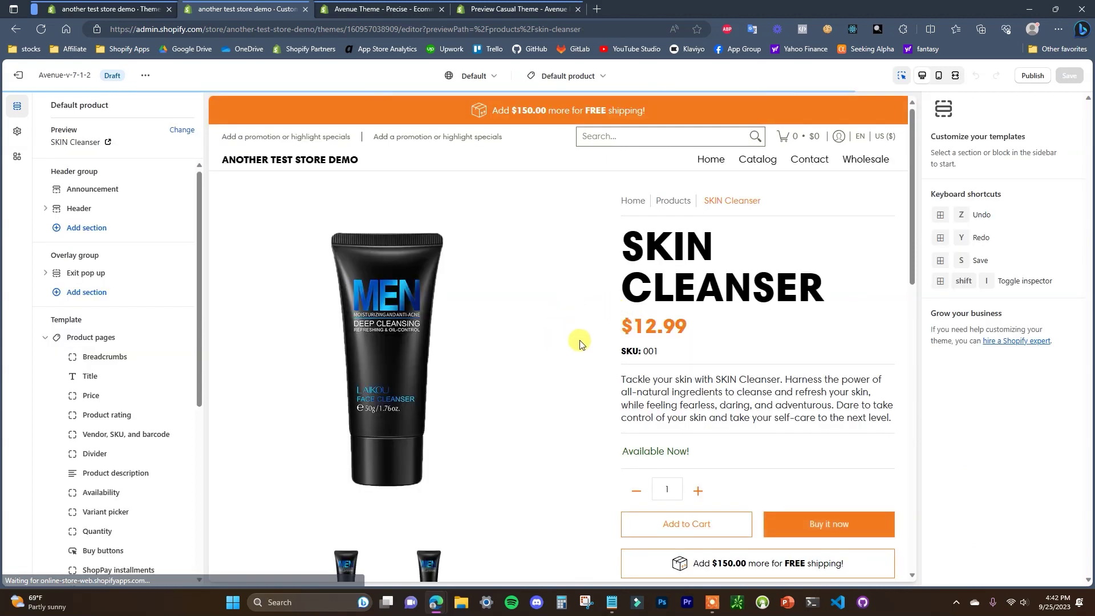
{"action": "scroll", "coordinate": [112, 342], "scroll_direction": "down", "scroll_amount": 1}
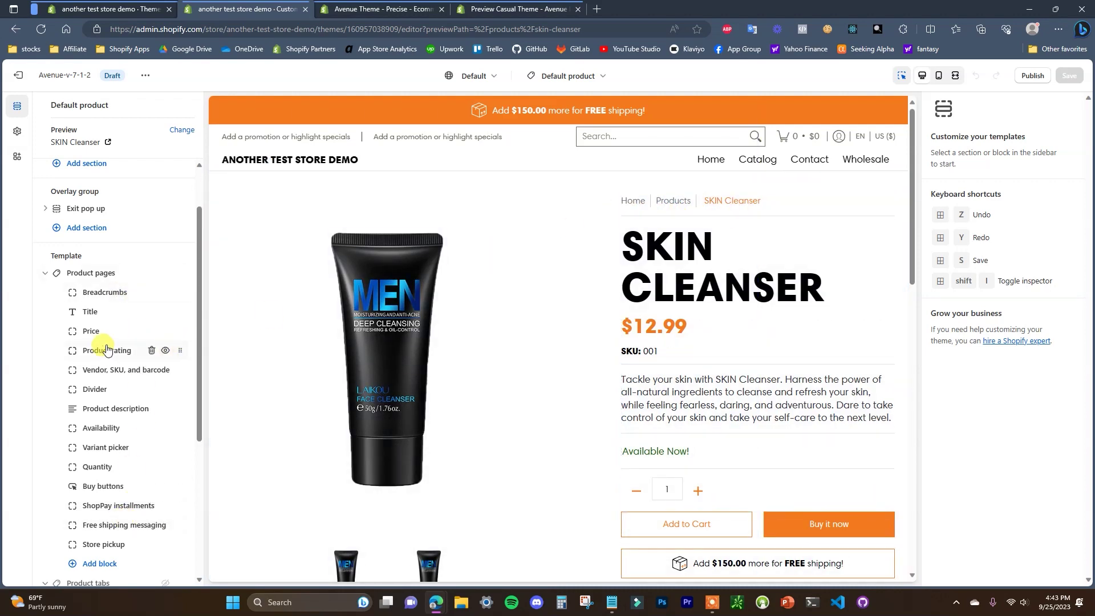
{"action": "left_click", "coordinate": [110, 526]}
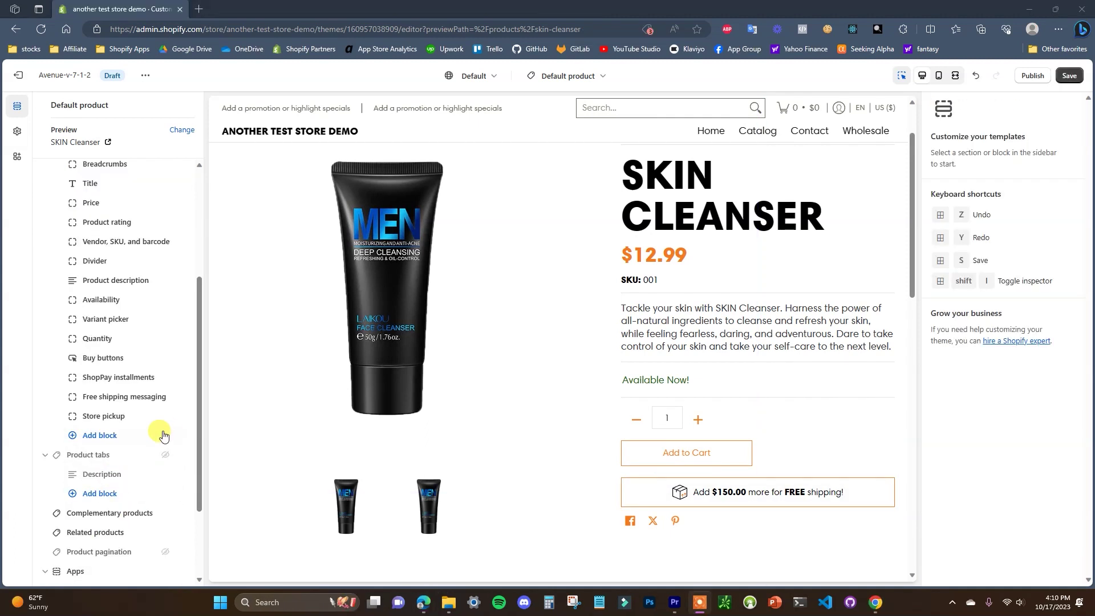
Add Line item properties, Tooltip and Custom liquid blocks to the Product pages section
{"action": "left_click", "coordinate": [136, 435]}
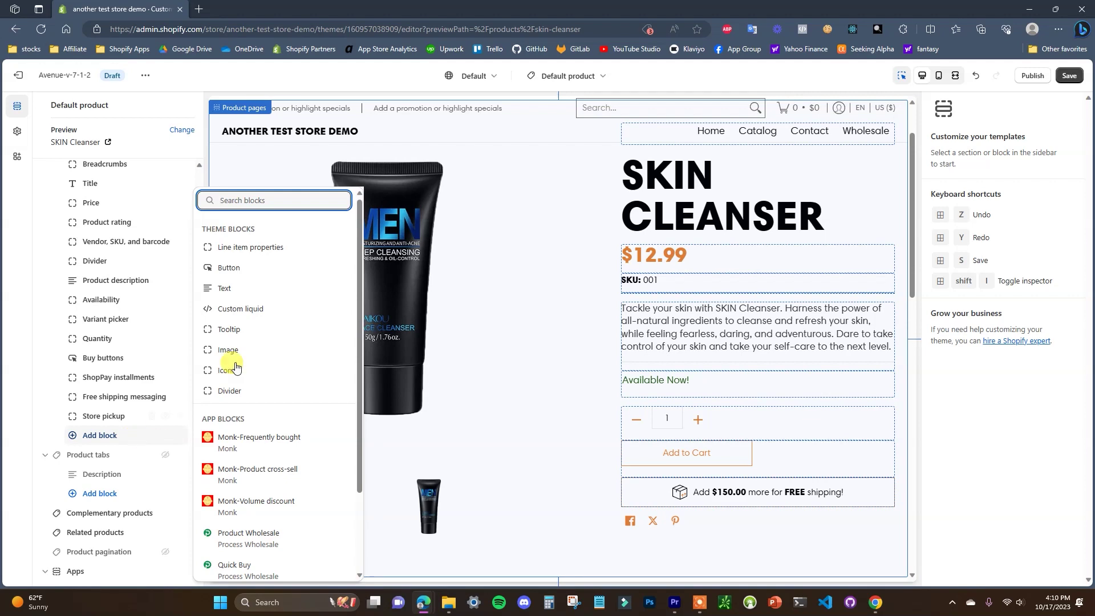
{"action": "left_click", "coordinate": [289, 249]}
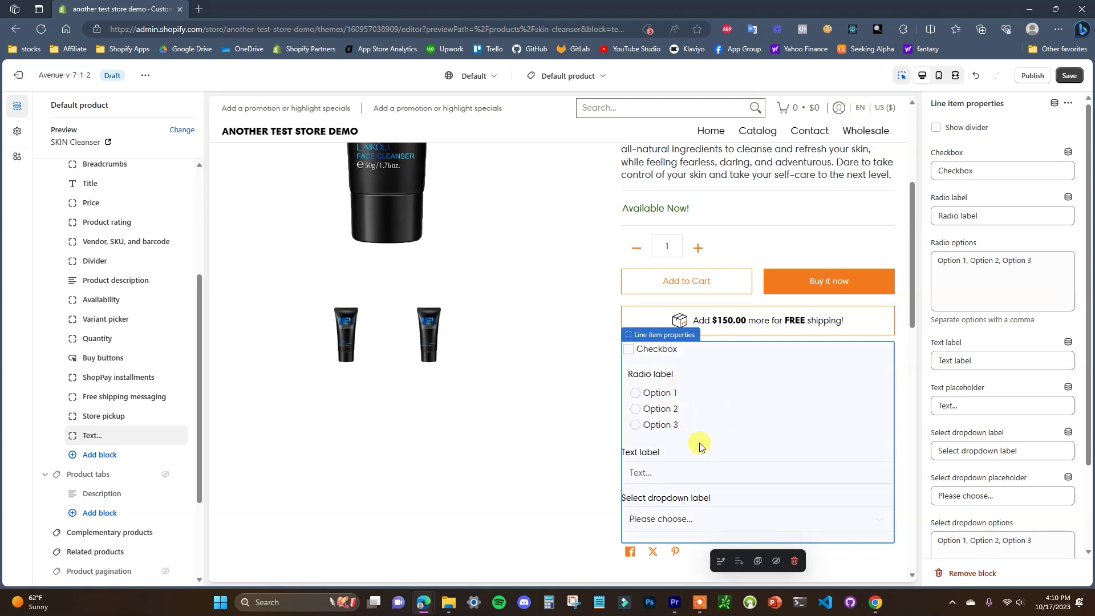
{"action": "left_click", "coordinate": [100, 454]}
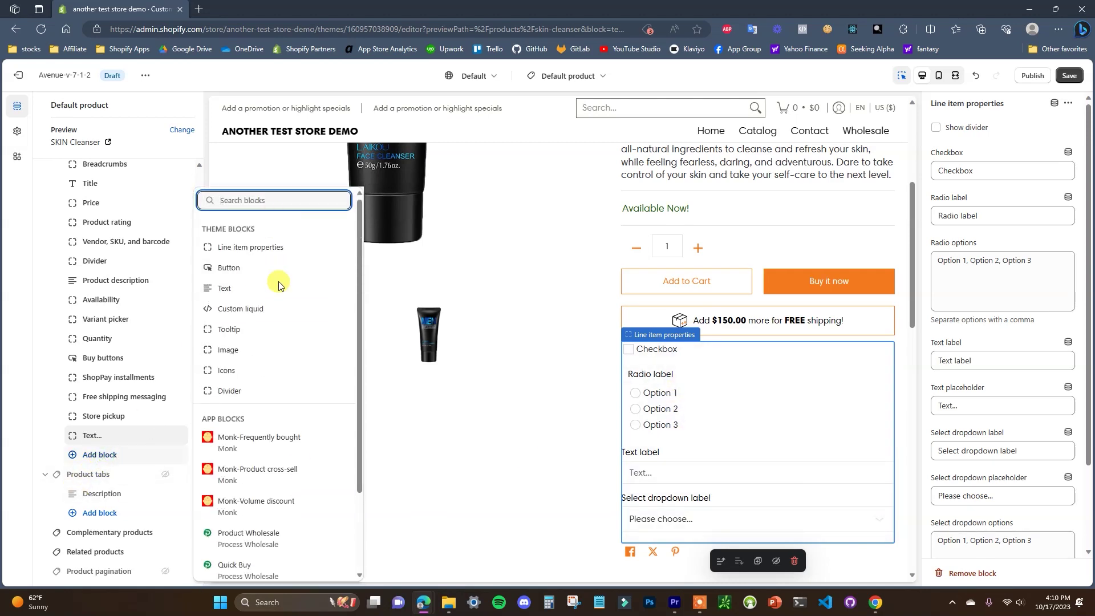
{"action": "left_click", "coordinate": [262, 329]}
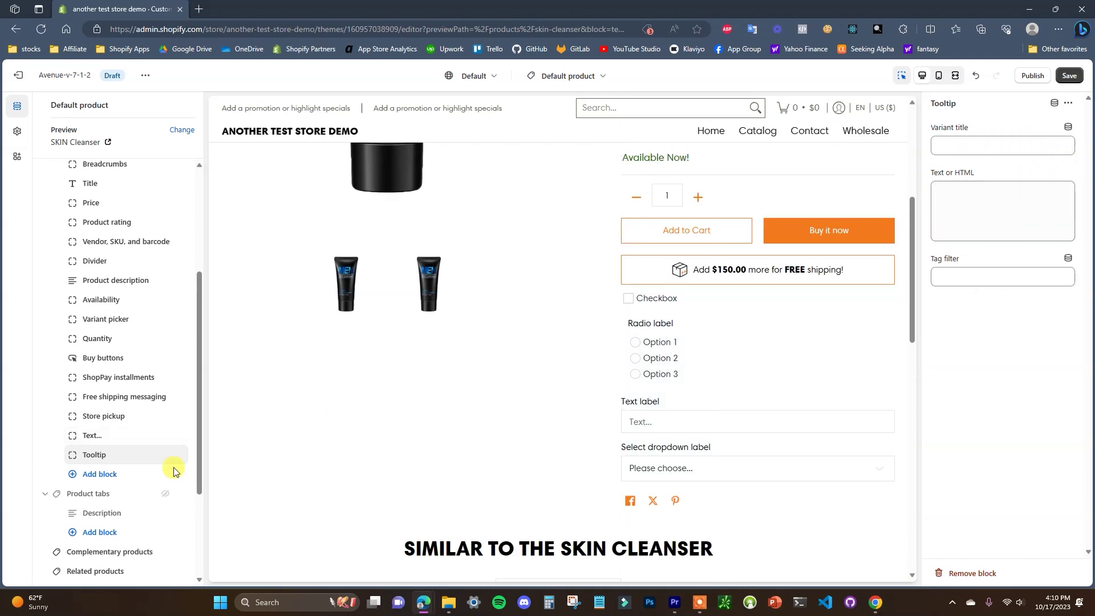
{"action": "left_click", "coordinate": [111, 481]}
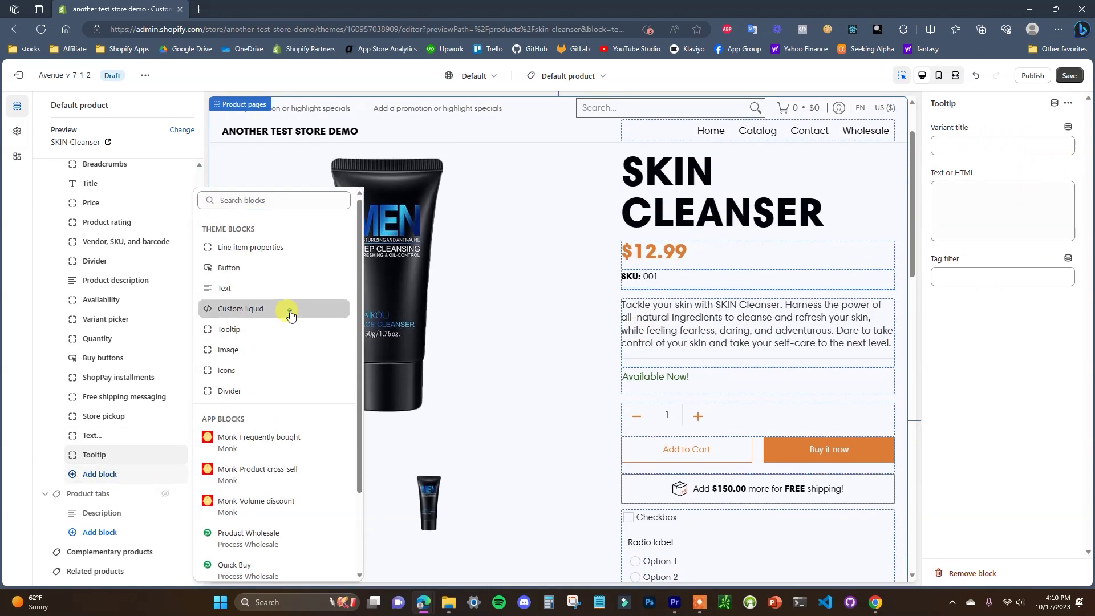
{"action": "left_click", "coordinate": [288, 311]}
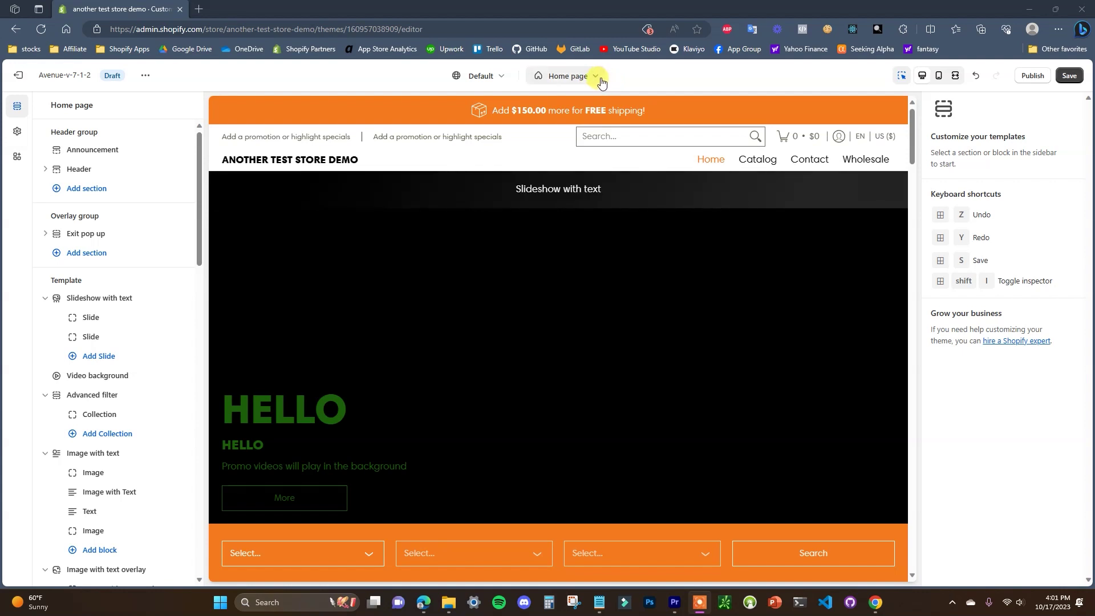
From the Home page template, open the Default collection template for editing
{"action": "left_click", "coordinate": [600, 78]}
{"action": "left_click", "coordinate": [611, 180]}
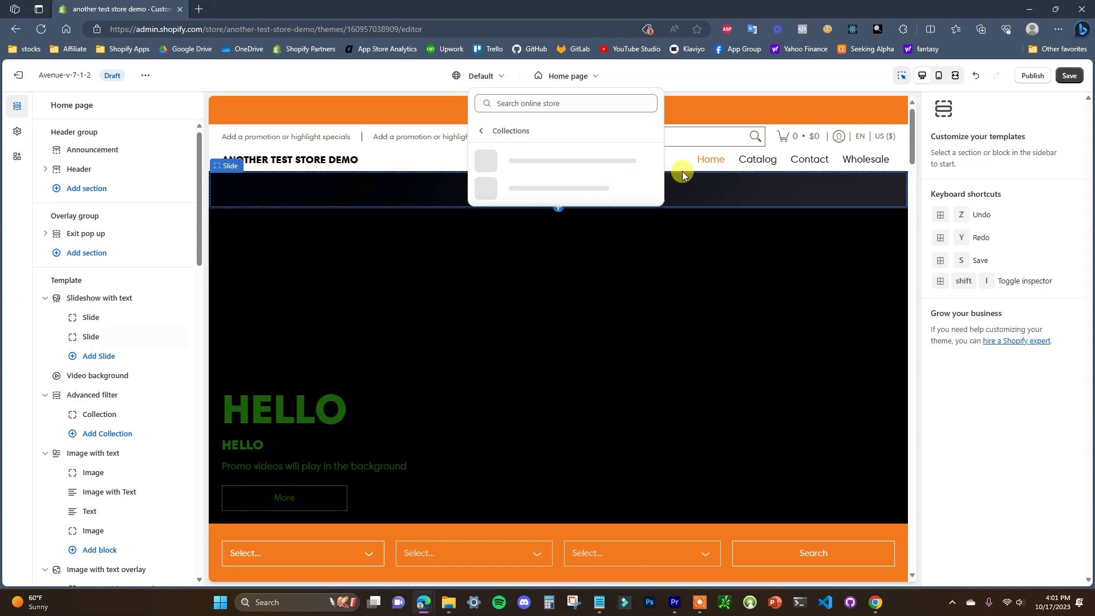
{"action": "left_click", "coordinate": [570, 156]}
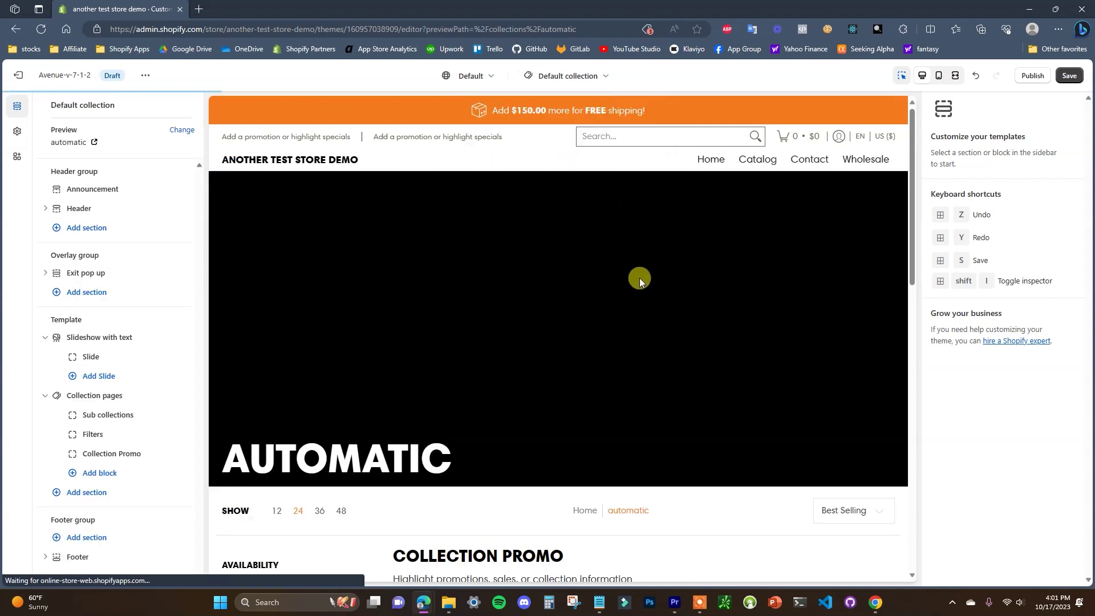
Look over the Default collection page preview and switch to the collection-1 template to examine its page layout
{"action": "scroll", "coordinate": [641, 278], "scroll_direction": "down", "scroll_amount": 6}
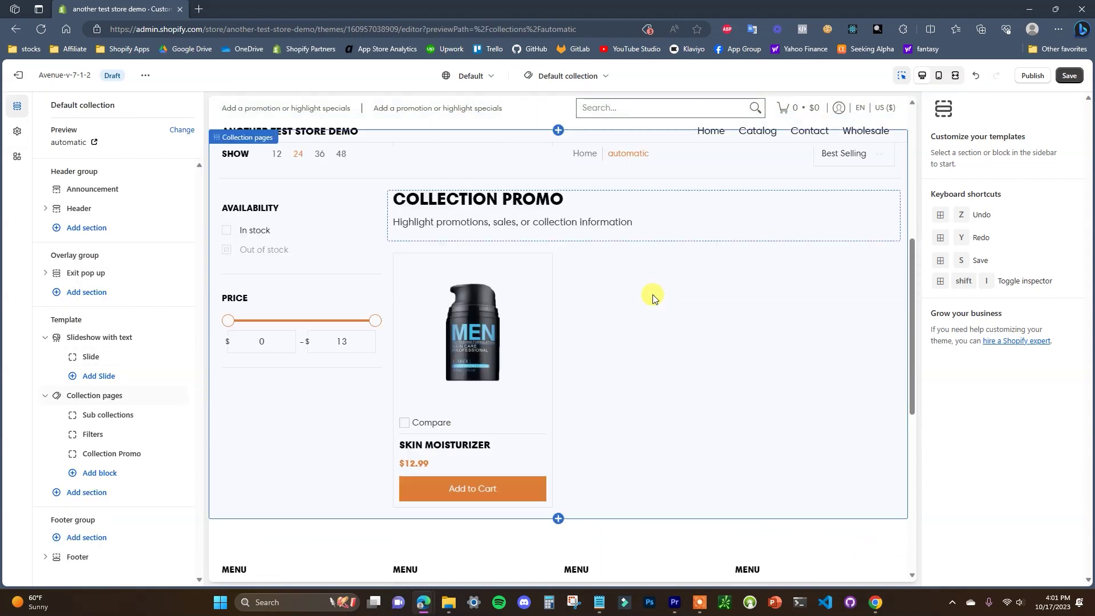
{"action": "scroll", "coordinate": [515, 335], "scroll_direction": "up", "scroll_amount": 5}
{"action": "left_click", "coordinate": [606, 76]}
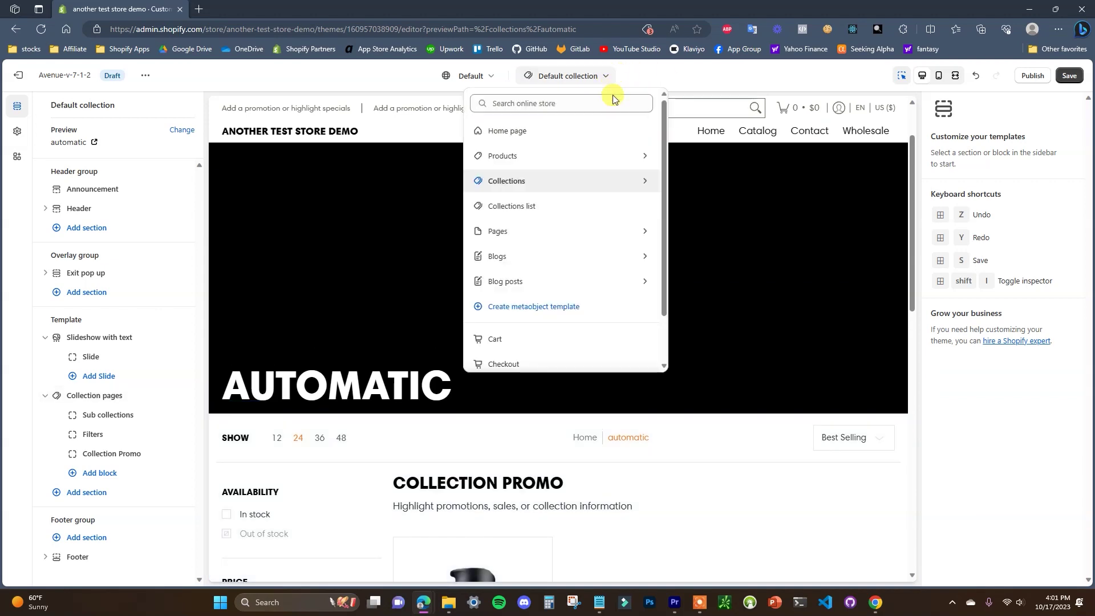
{"action": "left_click", "coordinate": [599, 182]}
{"action": "left_click", "coordinate": [555, 183]}
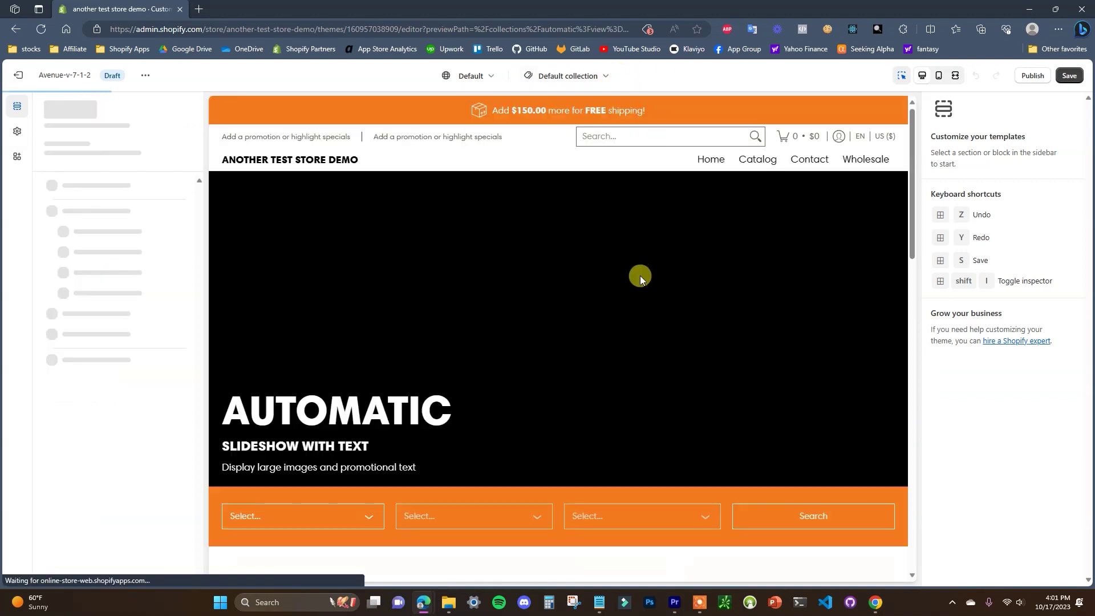
{"action": "scroll", "coordinate": [639, 289], "scroll_direction": "down", "scroll_amount": 5}
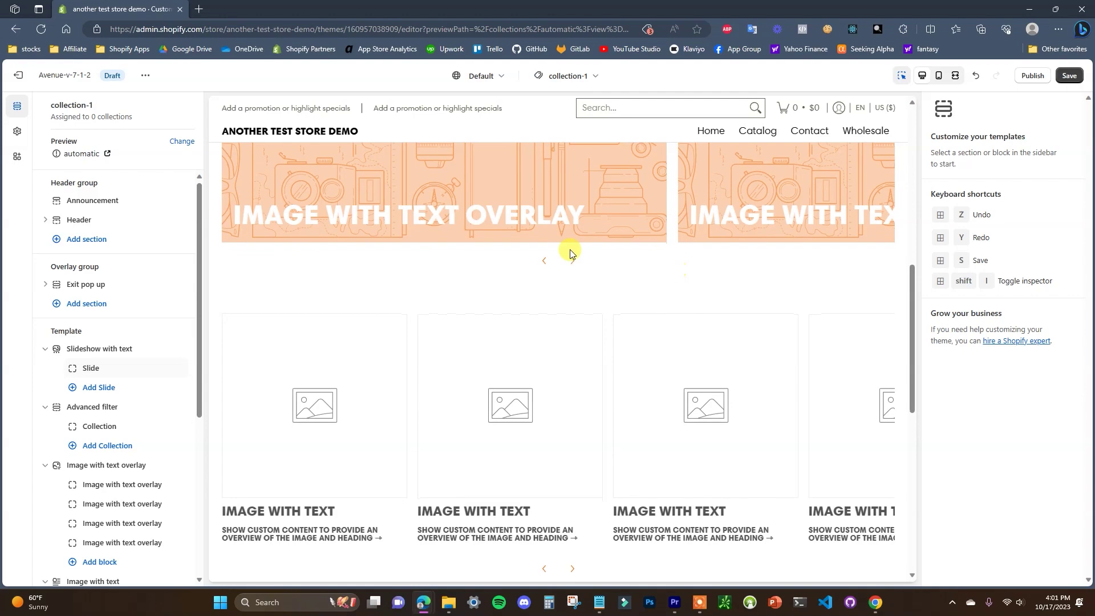
{"action": "scroll", "coordinate": [542, 274], "scroll_direction": "down", "scroll_amount": 5}
{"action": "scroll", "coordinate": [623, 350], "scroll_direction": "up", "scroll_amount": 9}
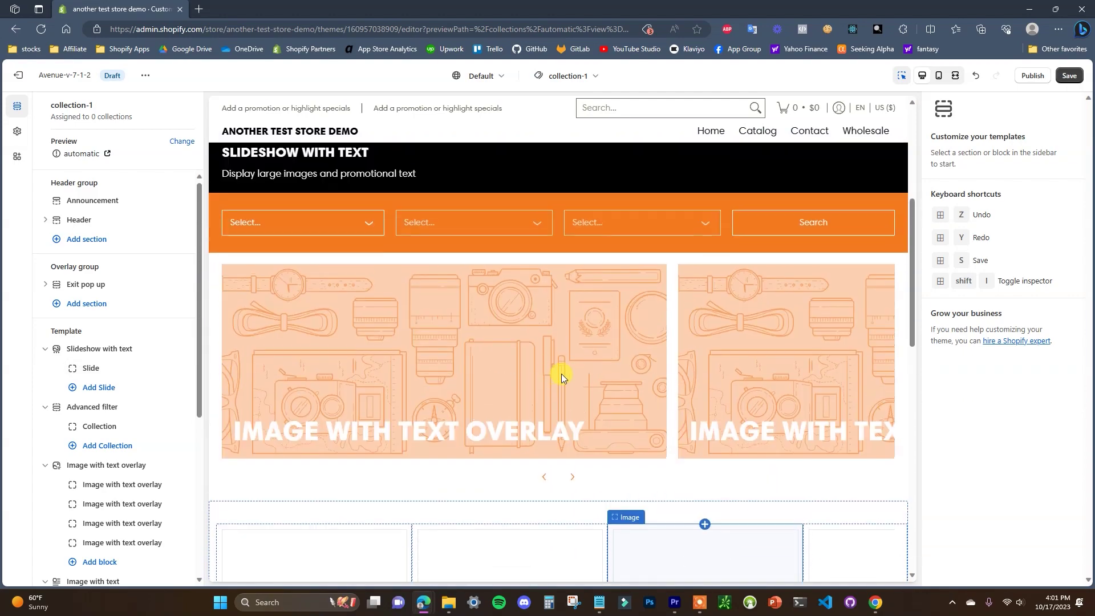
{"action": "scroll", "coordinate": [562, 375], "scroll_direction": "up", "scroll_amount": 6}
Open the collection-2 template and examine its page preview from the video background down to the footer
{"action": "left_click", "coordinate": [592, 76]}
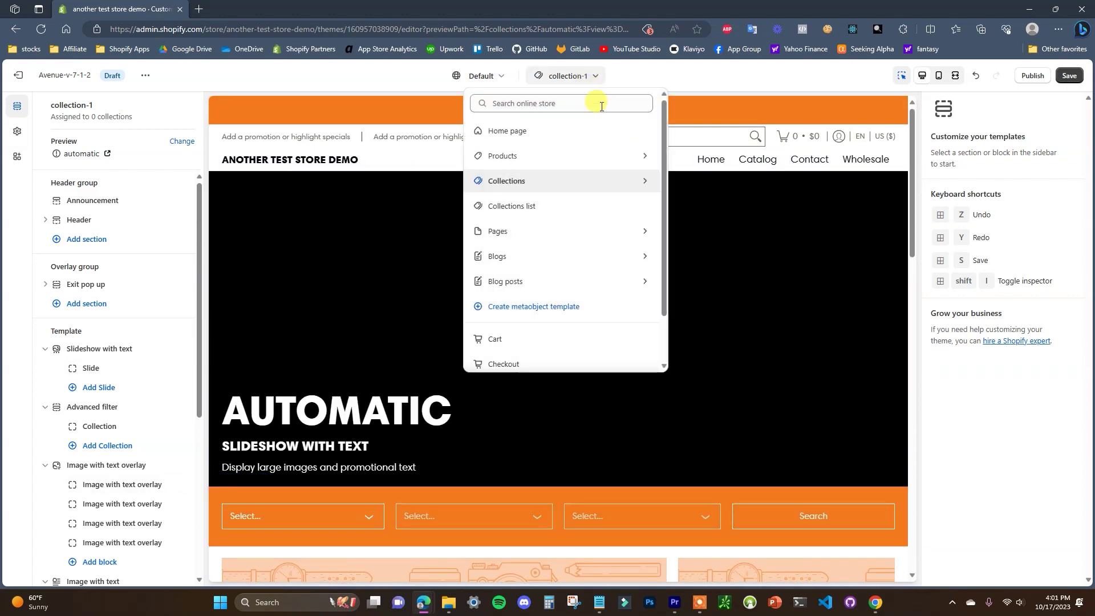
{"action": "left_click", "coordinate": [604, 181]}
{"action": "left_click", "coordinate": [543, 219]}
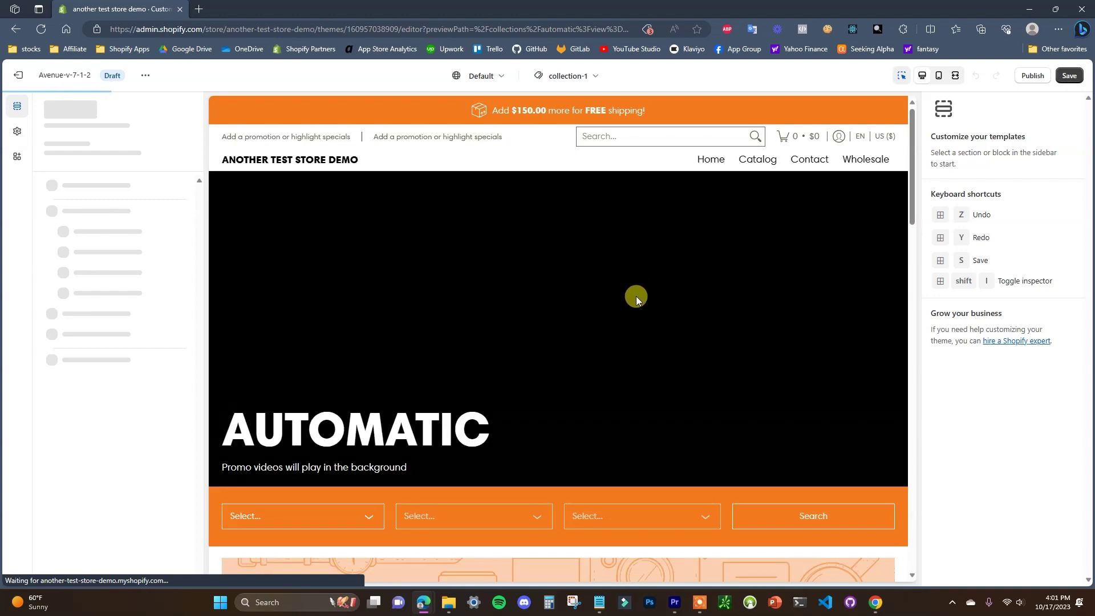
{"action": "scroll", "coordinate": [679, 318], "scroll_direction": "down", "scroll_amount": 8}
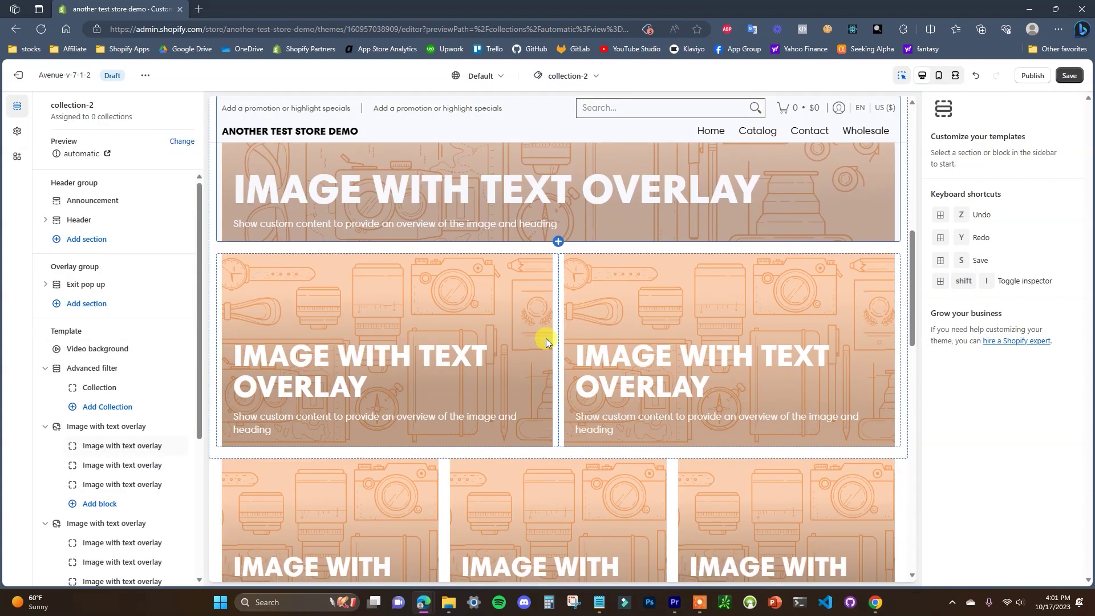
{"action": "scroll", "coordinate": [595, 308], "scroll_direction": "down", "scroll_amount": 10}
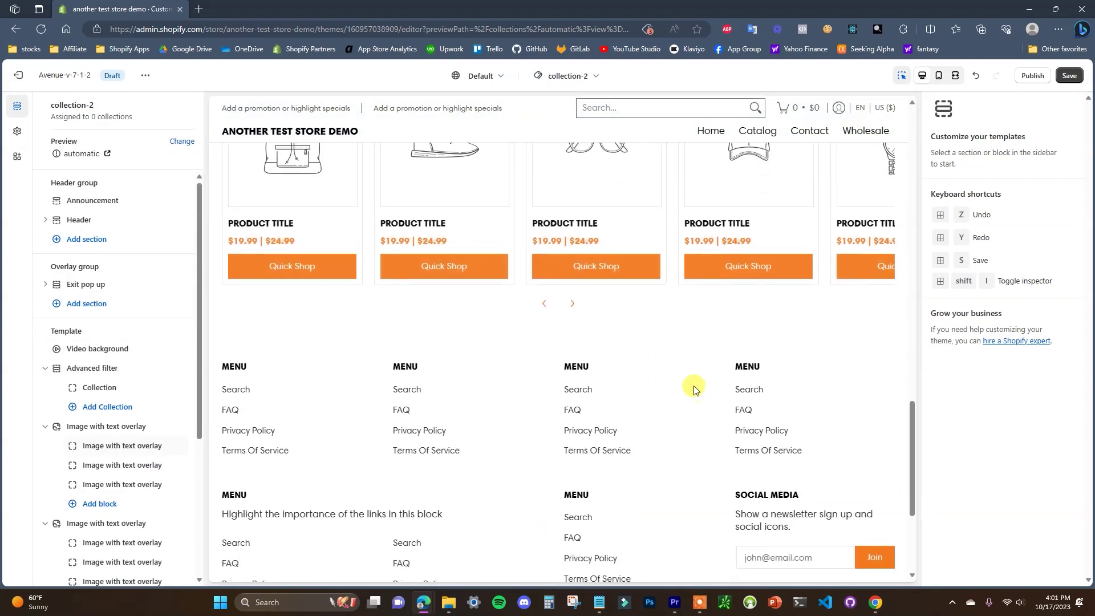
{"action": "scroll", "coordinate": [628, 385], "scroll_direction": "up", "scroll_amount": 18}
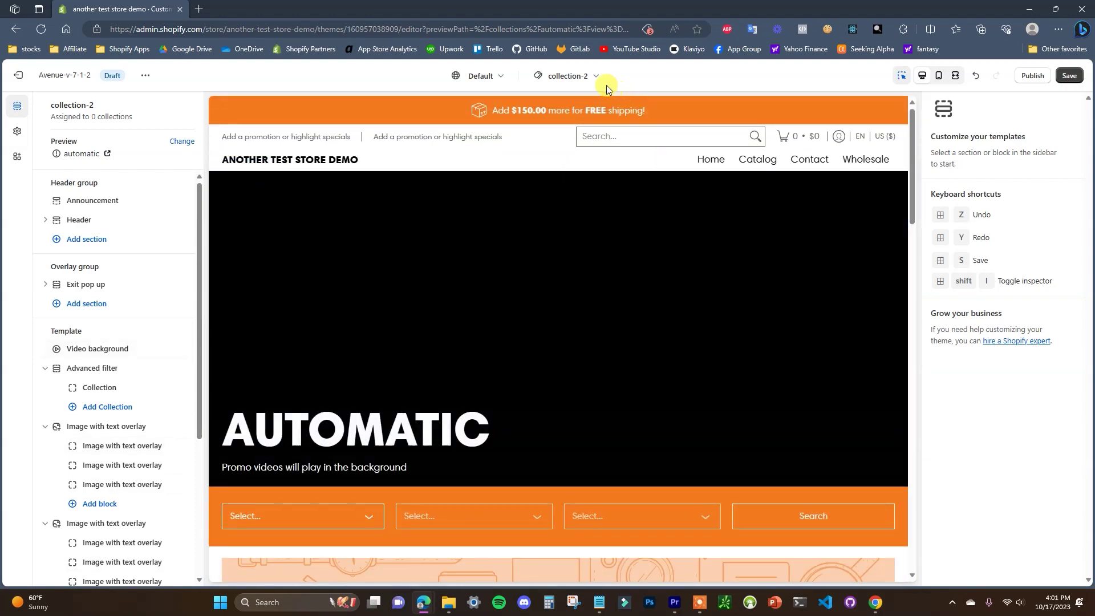
Switch from the collection-2 template to the Default product template and look over its page preview
{"action": "left_click", "coordinate": [592, 80]}
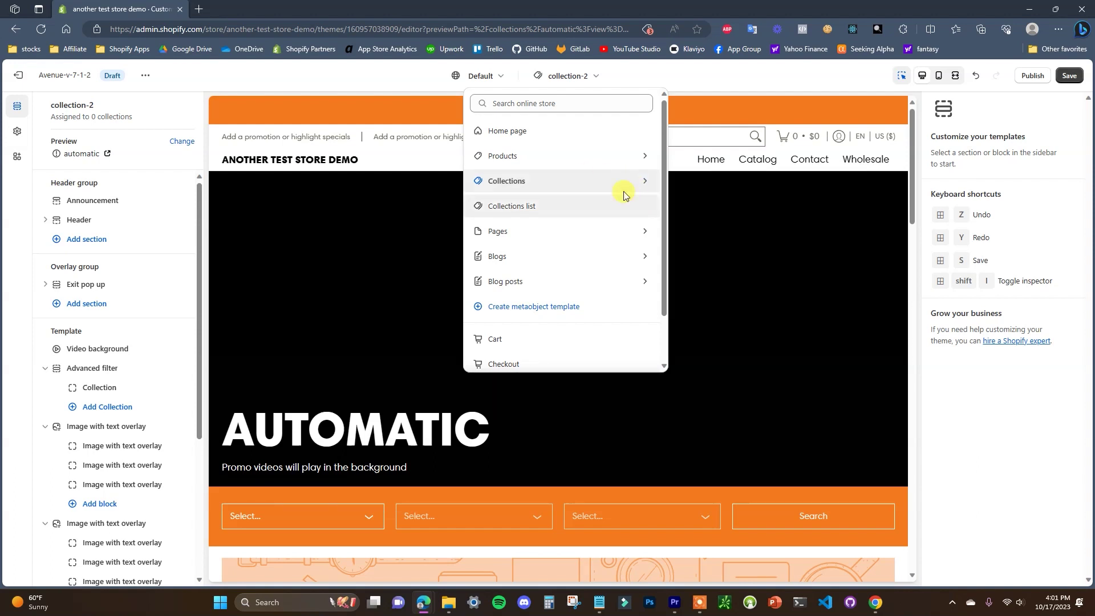
{"action": "left_click", "coordinate": [621, 158]}
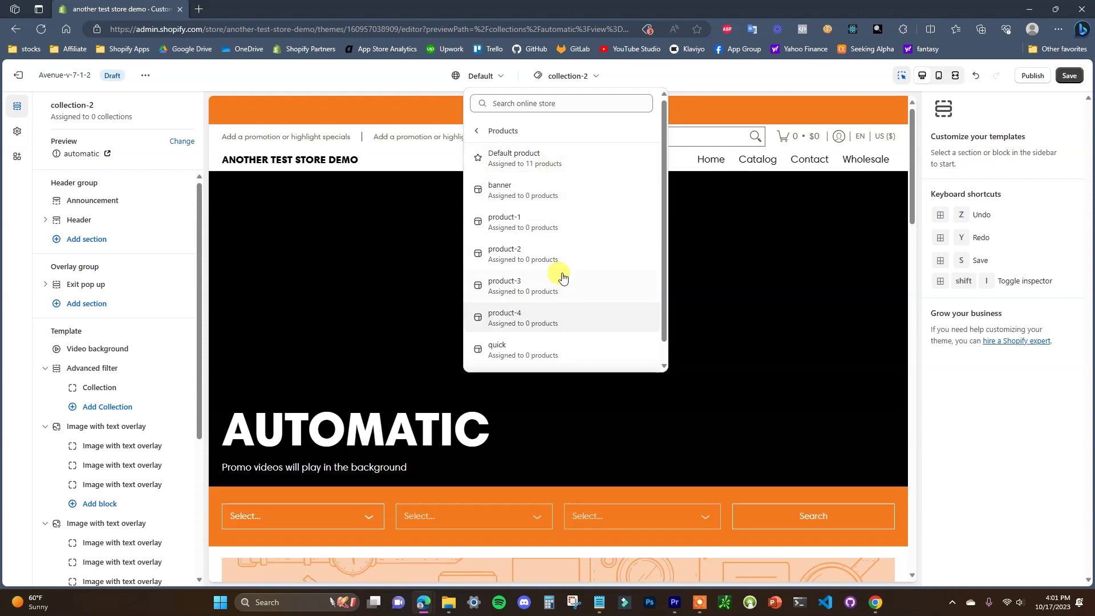
{"action": "left_click", "coordinate": [573, 166]}
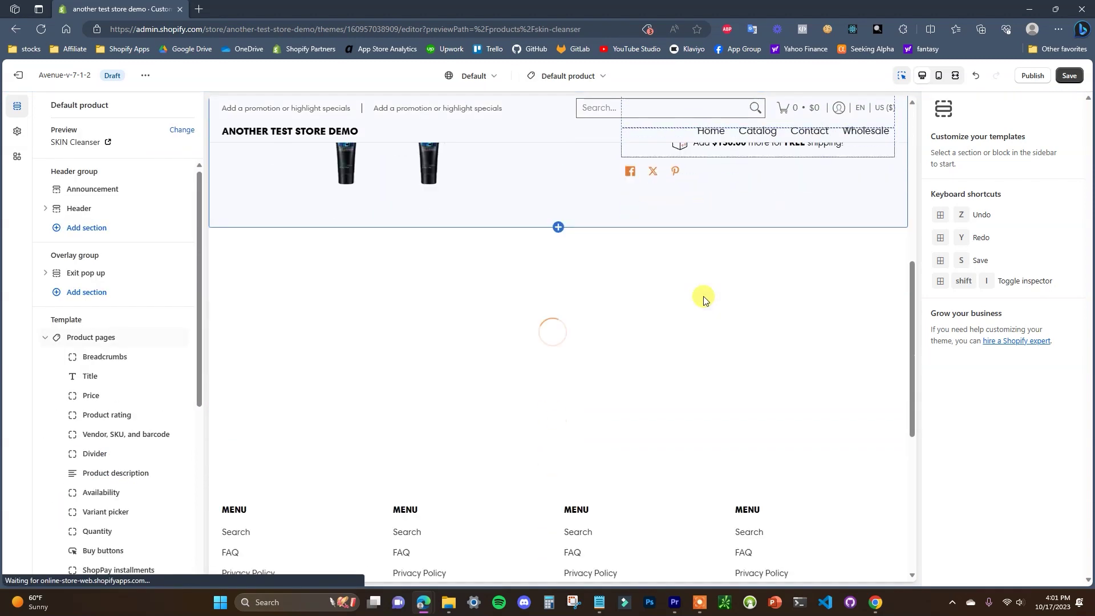
Open the product-1 template and examine the sections in its page preview
{"action": "left_click", "coordinate": [583, 76]}
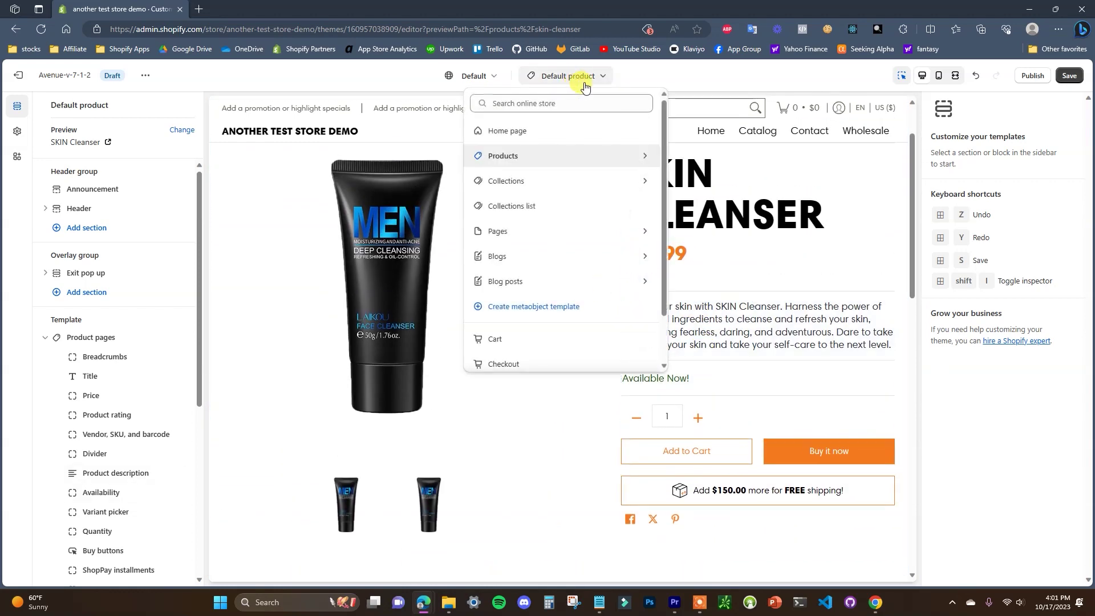
{"action": "left_click", "coordinate": [625, 155]}
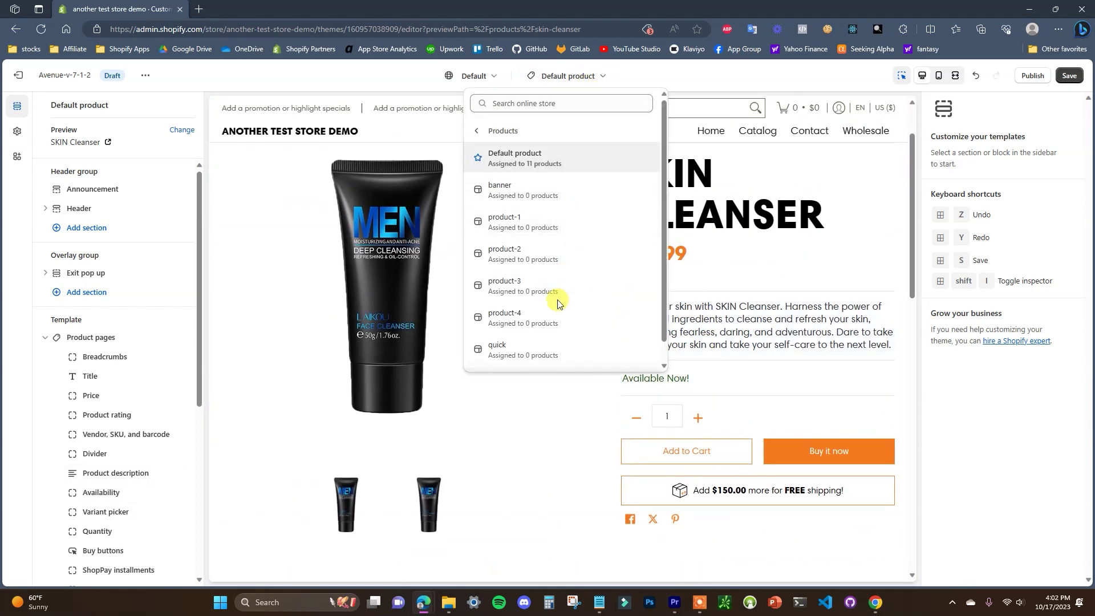
{"action": "left_click", "coordinate": [561, 219]}
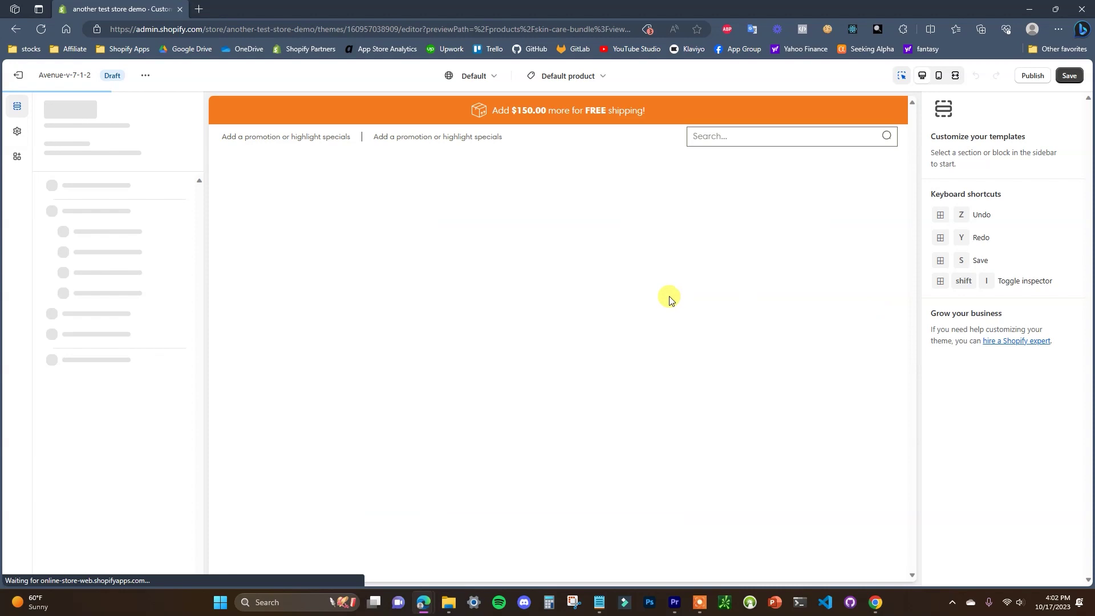
{"action": "scroll", "coordinate": [795, 345], "scroll_direction": "down", "scroll_amount": 5}
{"action": "scroll", "coordinate": [795, 344], "scroll_direction": "down", "scroll_amount": 10}
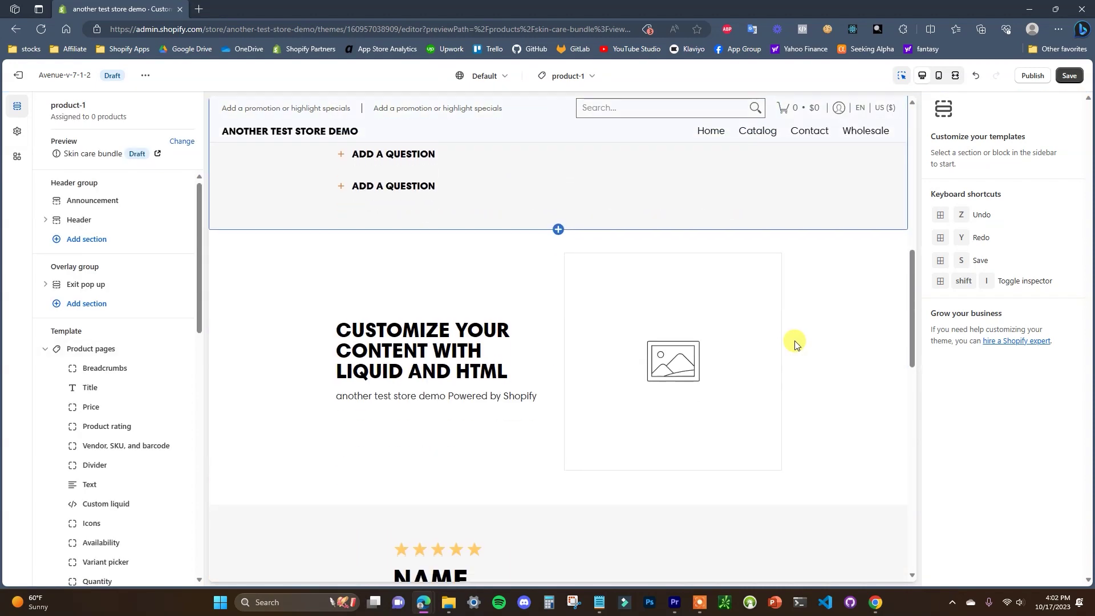
{"action": "scroll", "coordinate": [722, 207], "scroll_direction": "up", "scroll_amount": 5}
{"action": "scroll", "coordinate": [723, 207], "scroll_direction": "up", "scroll_amount": 2}
Open the product-2 template and examine its preview from the product details to the related products
{"action": "left_click", "coordinate": [589, 76]}
{"action": "left_click", "coordinate": [601, 154]}
{"action": "left_click", "coordinate": [564, 251]}
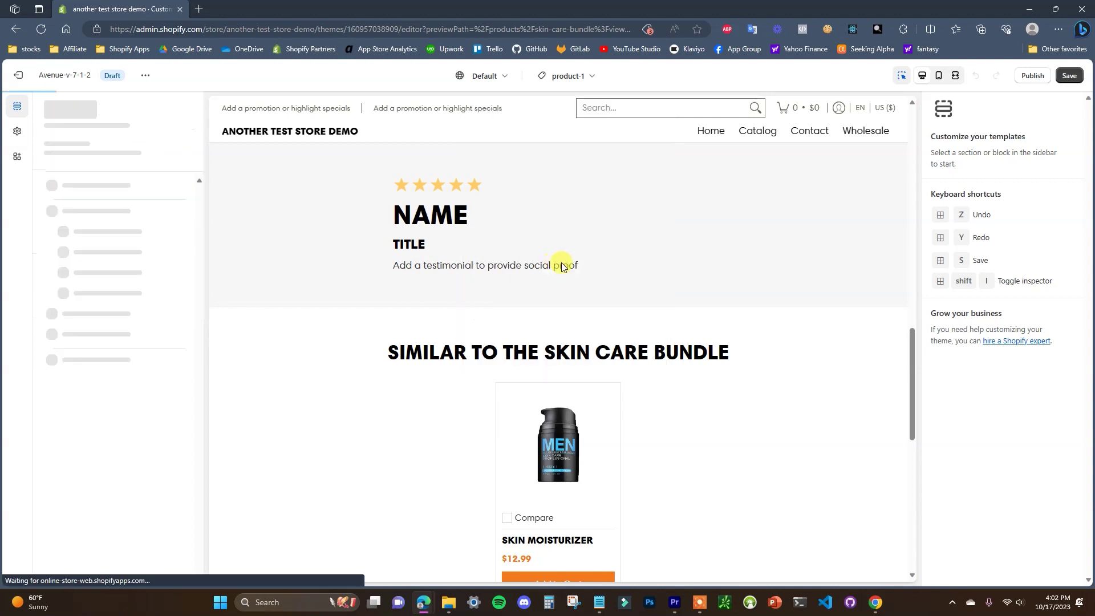
{"action": "scroll", "coordinate": [796, 352], "scroll_direction": "down", "scroll_amount": 10}
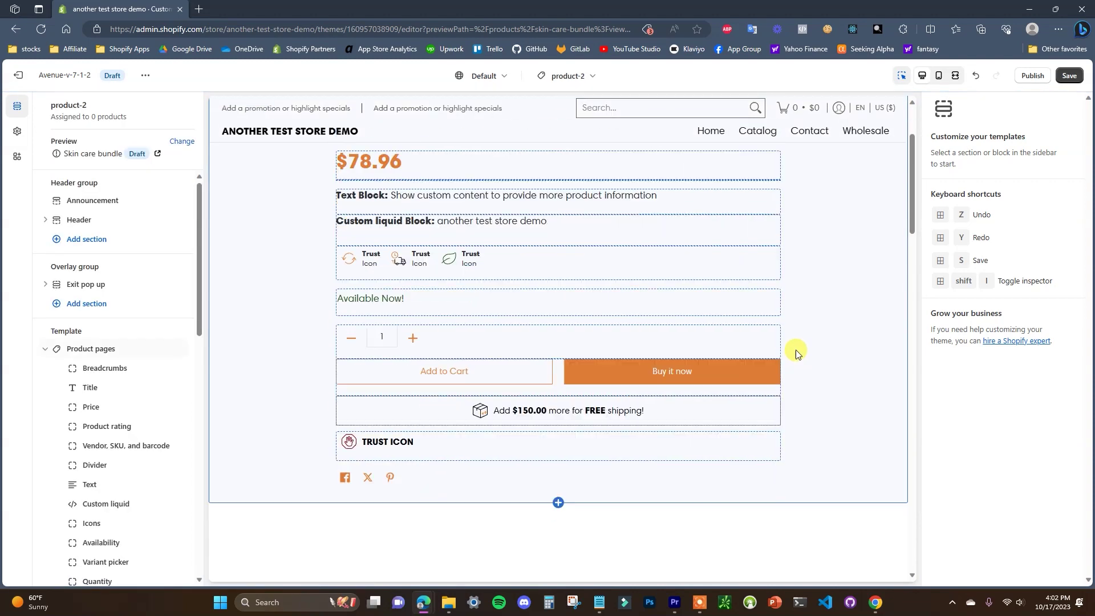
{"action": "scroll", "coordinate": [611, 294], "scroll_direction": "down", "scroll_amount": 15}
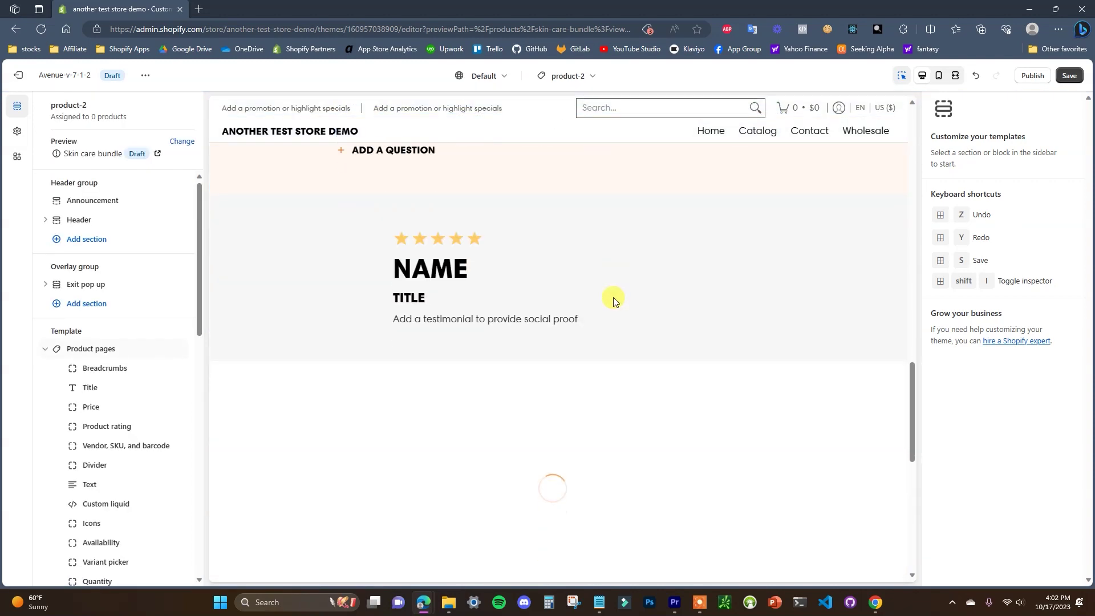
{"action": "scroll", "coordinate": [604, 310], "scroll_direction": "up", "scroll_amount": 7}
{"action": "scroll", "coordinate": [666, 310], "scroll_direction": "up", "scroll_amount": 1}
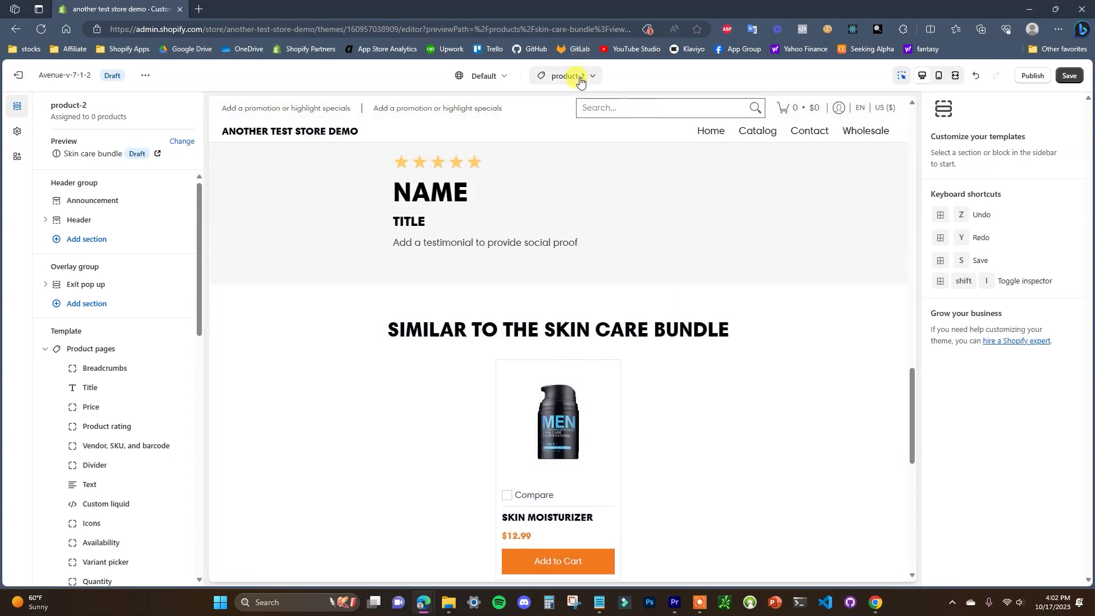
Open the product-3 template and examine its video, testimonial and related products sections in the preview
{"action": "left_click", "coordinate": [577, 75]}
{"action": "left_click", "coordinate": [624, 156]}
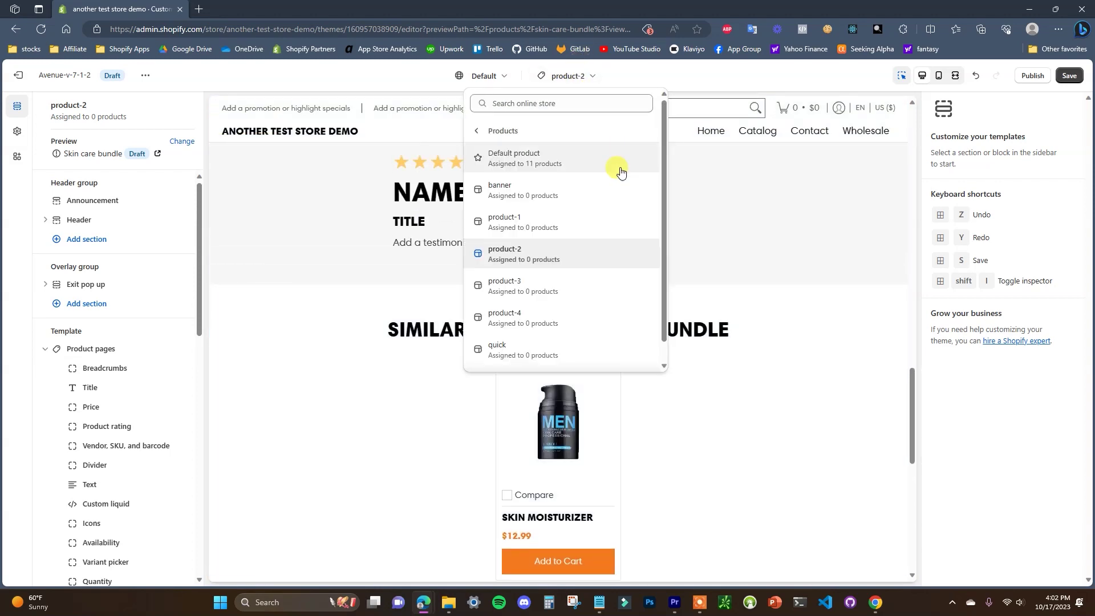
{"action": "left_click", "coordinate": [564, 272]}
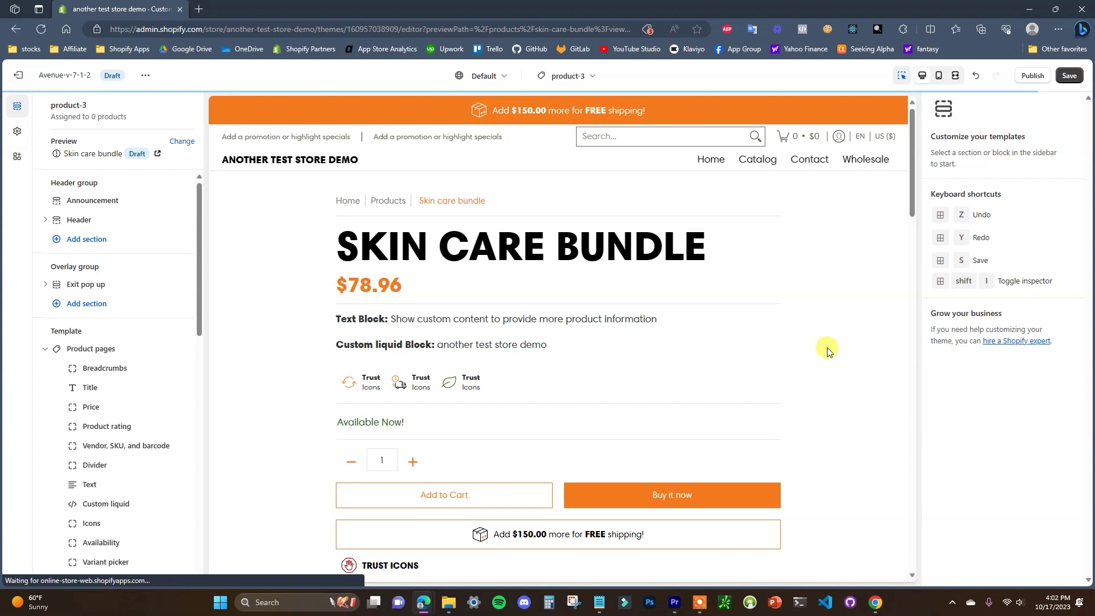
{"action": "scroll", "coordinate": [830, 349], "scroll_direction": "down", "scroll_amount": 8}
{"action": "scroll", "coordinate": [840, 352], "scroll_direction": "down", "scroll_amount": 15}
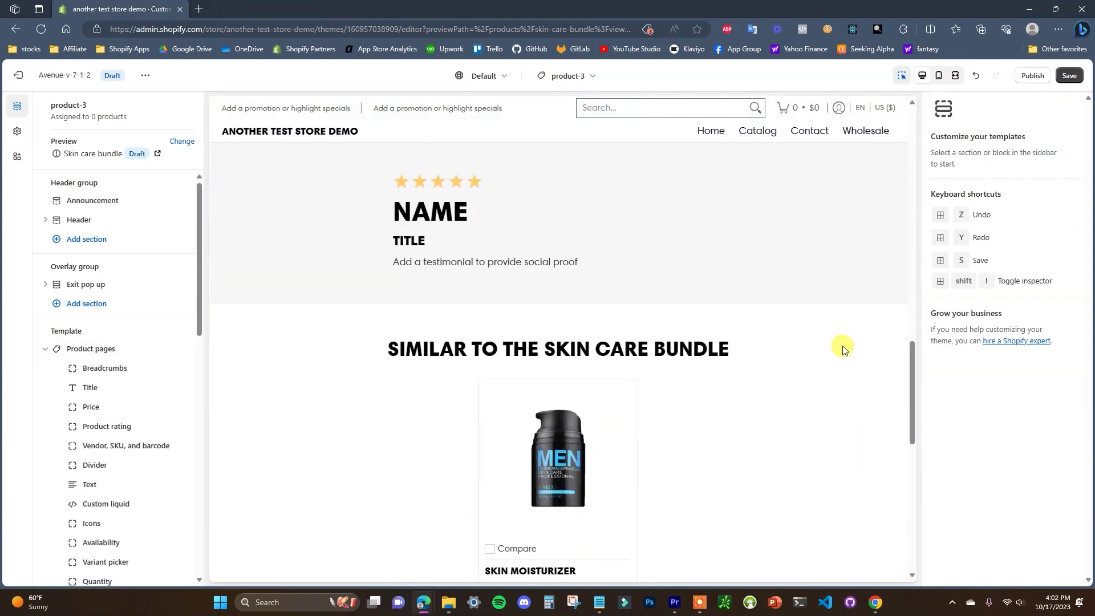
{"action": "scroll", "coordinate": [845, 353], "scroll_direction": "up", "scroll_amount": 10}
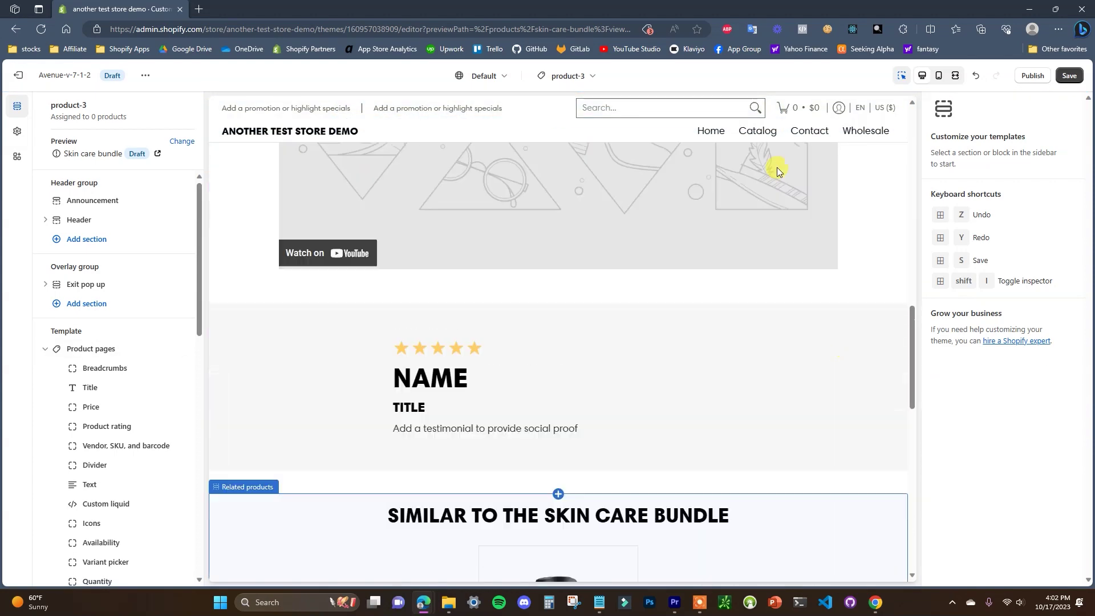
Open the product-4 template and examine its product details, frequently asked questions, testimonials and related products sections
{"action": "left_click", "coordinate": [588, 76]}
{"action": "left_click", "coordinate": [629, 157]}
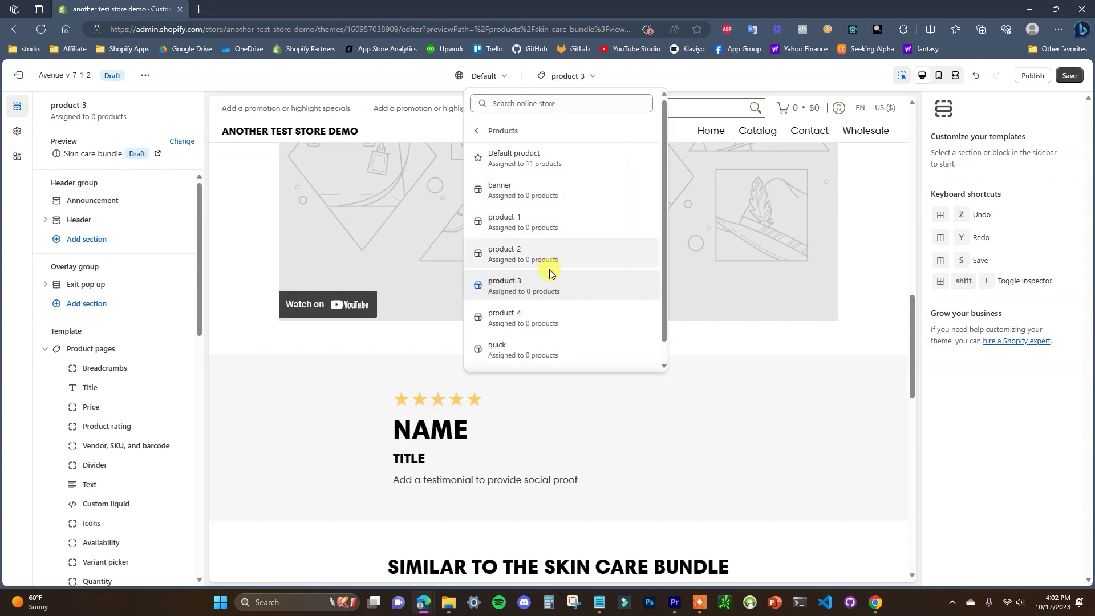
{"action": "left_click", "coordinate": [537, 316]}
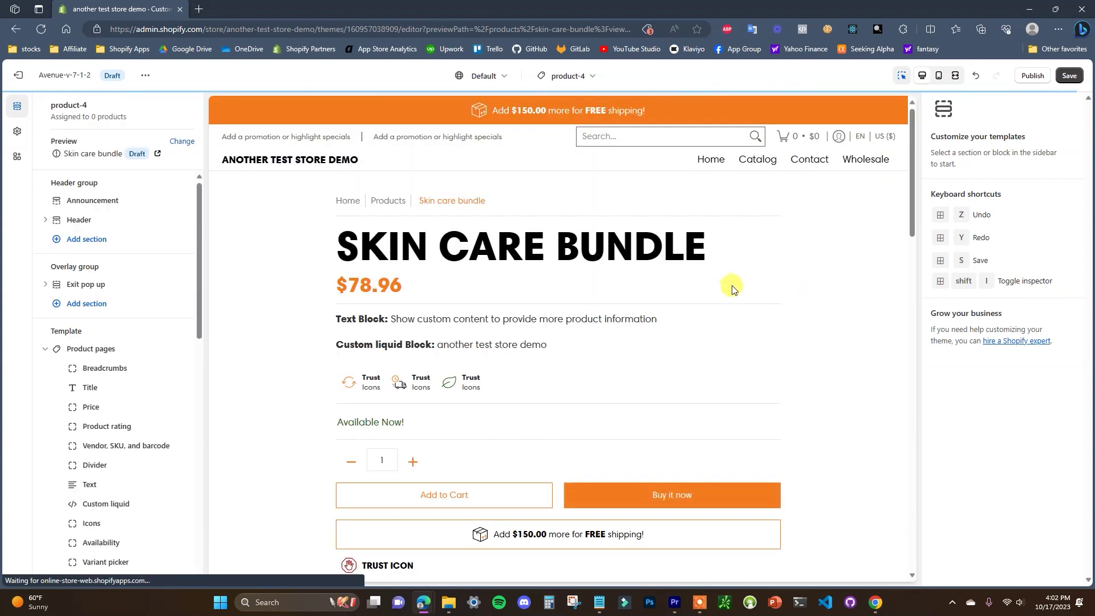
{"action": "scroll", "coordinate": [834, 294], "scroll_direction": "down", "scroll_amount": 10}
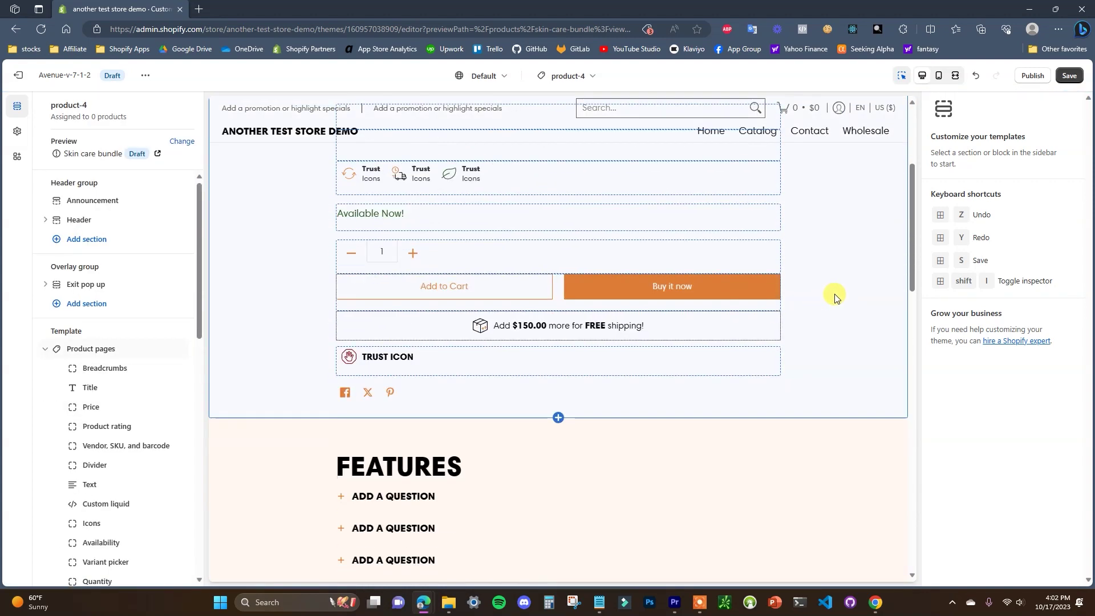
{"action": "scroll", "coordinate": [834, 293], "scroll_direction": "down", "scroll_amount": 8}
{"action": "scroll", "coordinate": [834, 293], "scroll_direction": "up", "scroll_amount": 5}
{"action": "scroll", "coordinate": [835, 297], "scroll_direction": "up", "scroll_amount": 3}
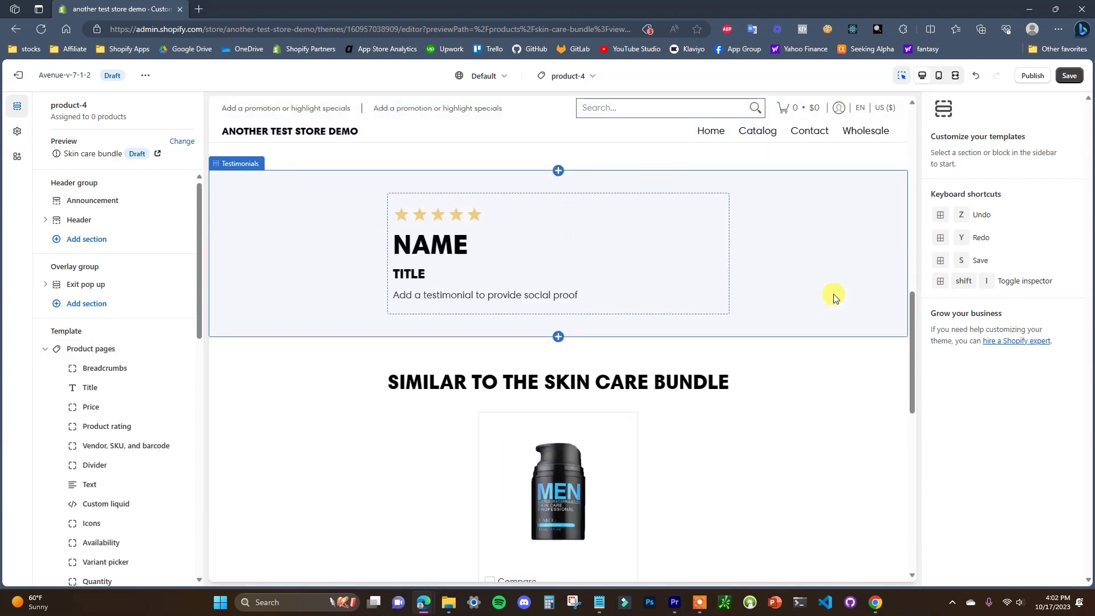
{"action": "scroll", "coordinate": [834, 298], "scroll_direction": "up", "scroll_amount": 4}
{"action": "scroll", "coordinate": [828, 287], "scroll_direction": "up", "scroll_amount": 3}
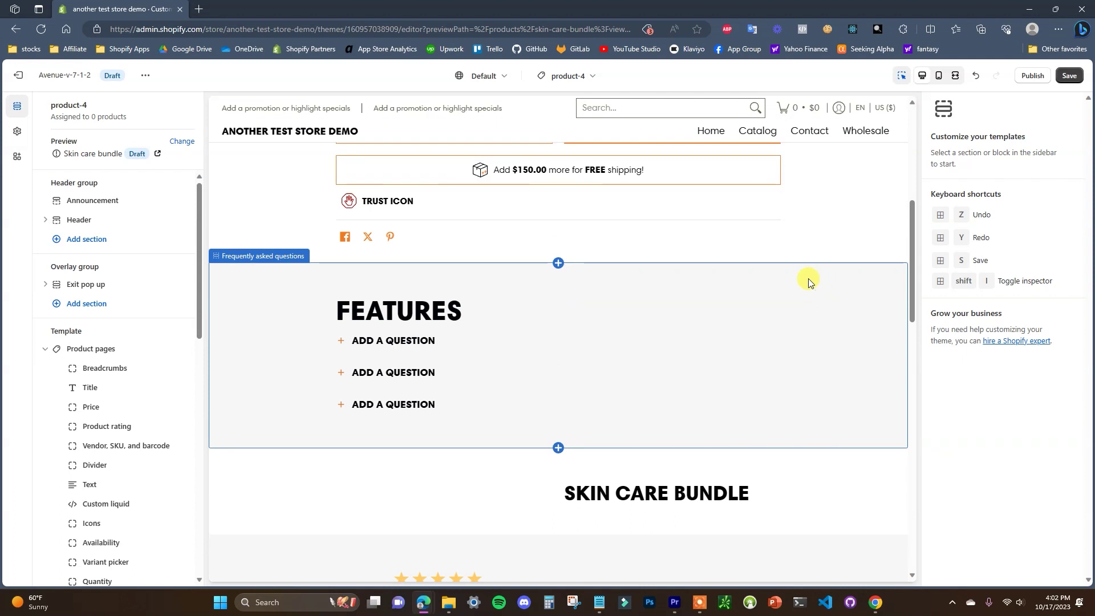
{"action": "scroll", "coordinate": [805, 288], "scroll_direction": "up", "scroll_amount": 1}
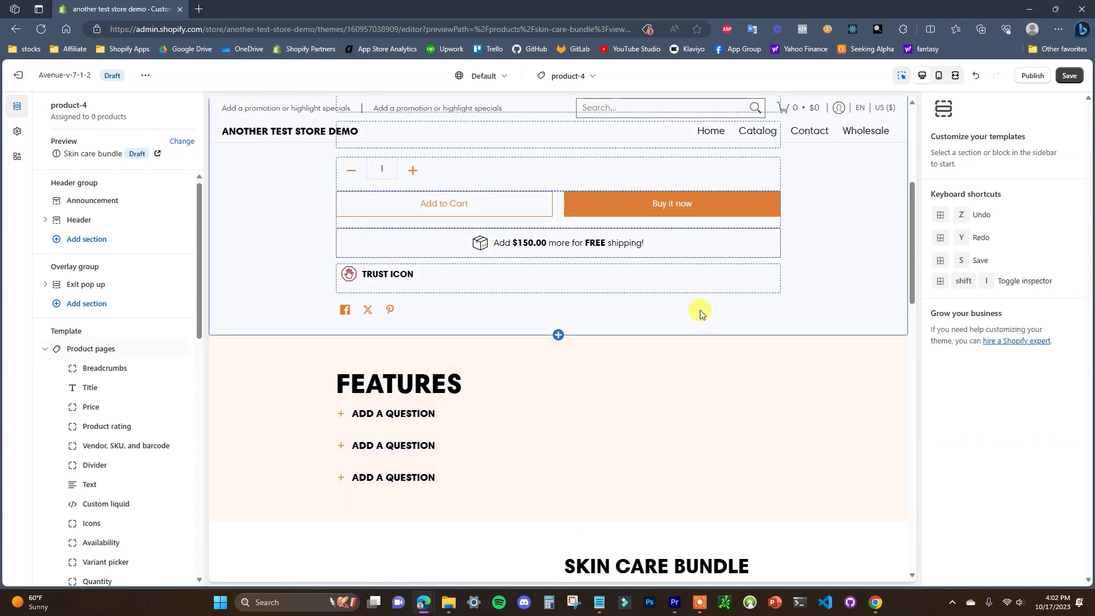
{"action": "scroll", "coordinate": [684, 296], "scroll_direction": "up", "scroll_amount": 2}
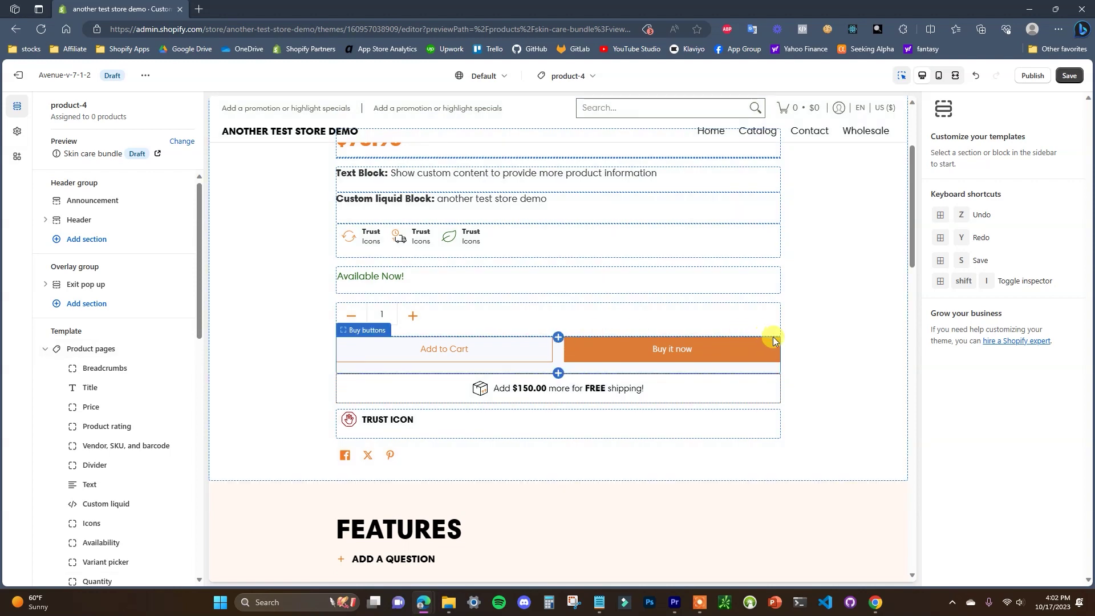